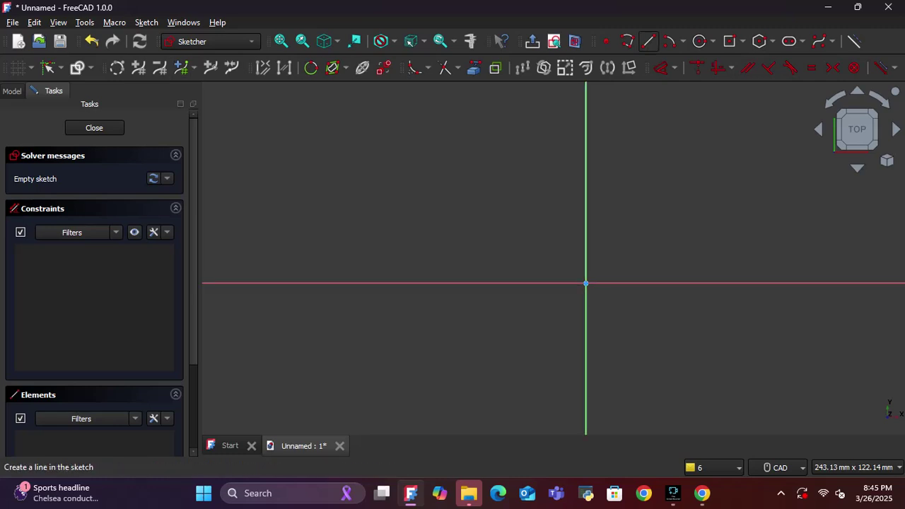
- Draw two concentric circles centred on the origin, with diameters of 30 mm and 50 mm
click(700, 41)
click(586, 283)
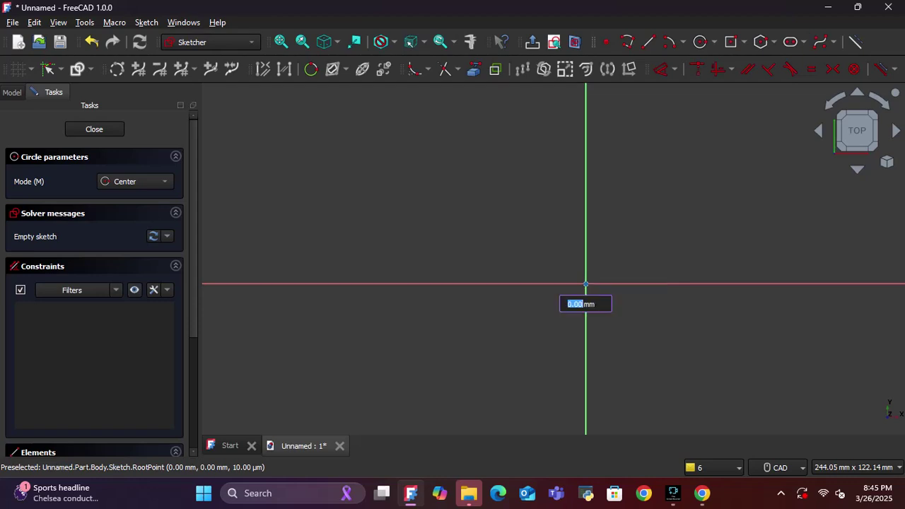
text(30)
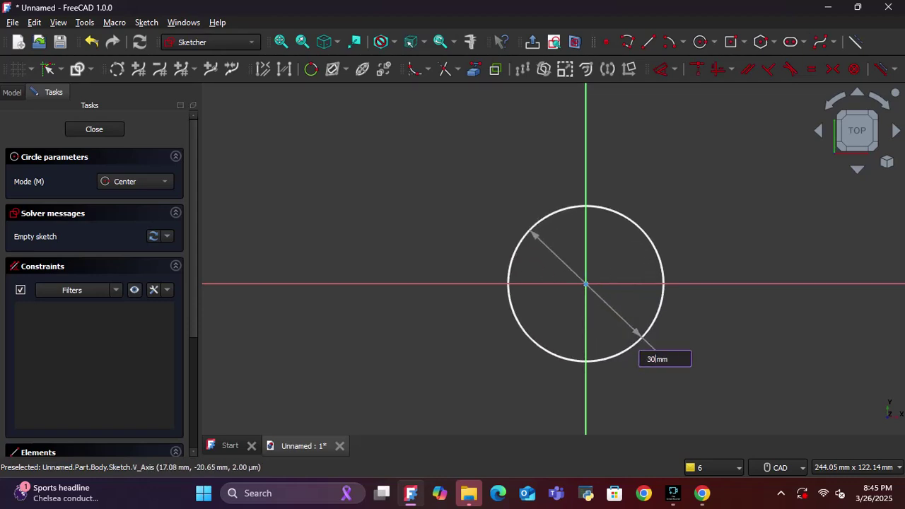
key(Return)
scroll(571, 246, up, 3)
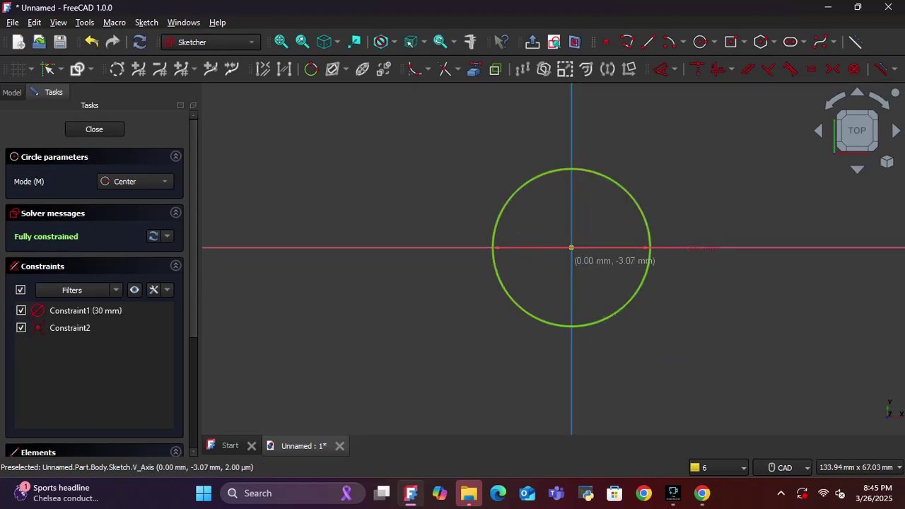
click(571, 247)
text(50)
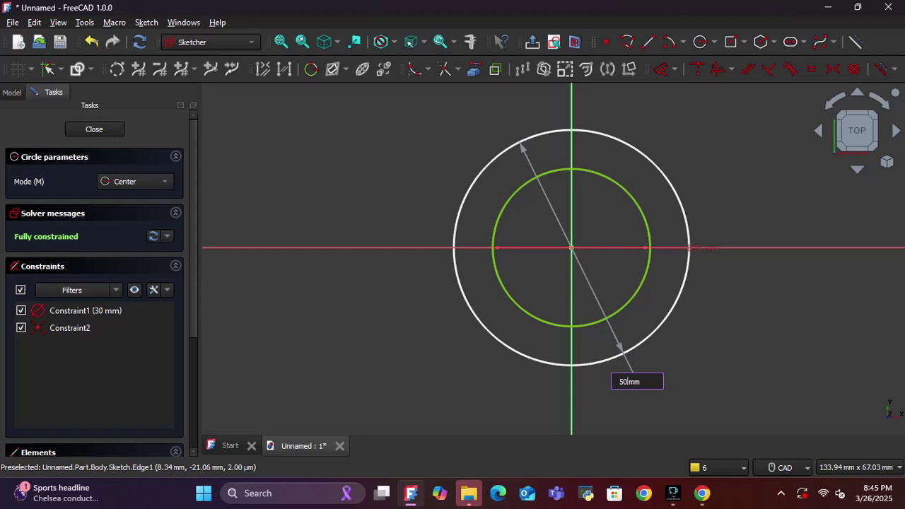
key(Return)
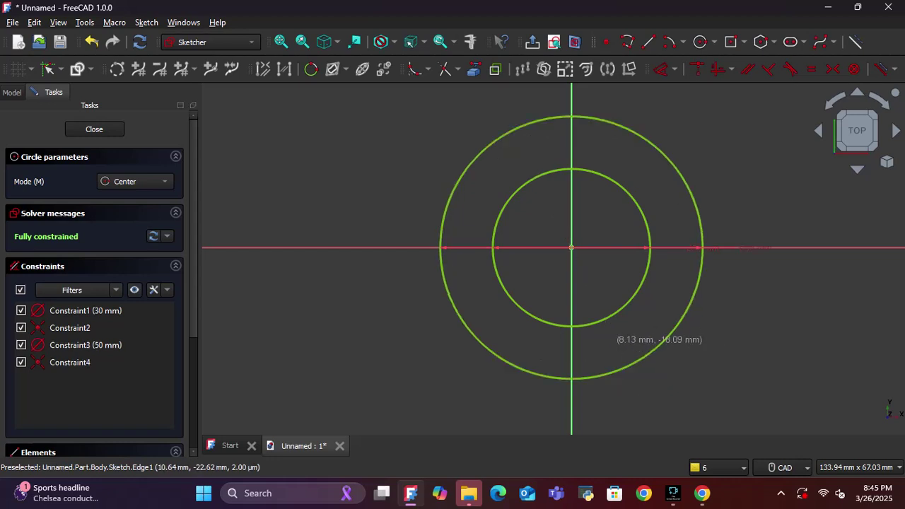
scroll(622, 346, down, 2)
key(Escape)
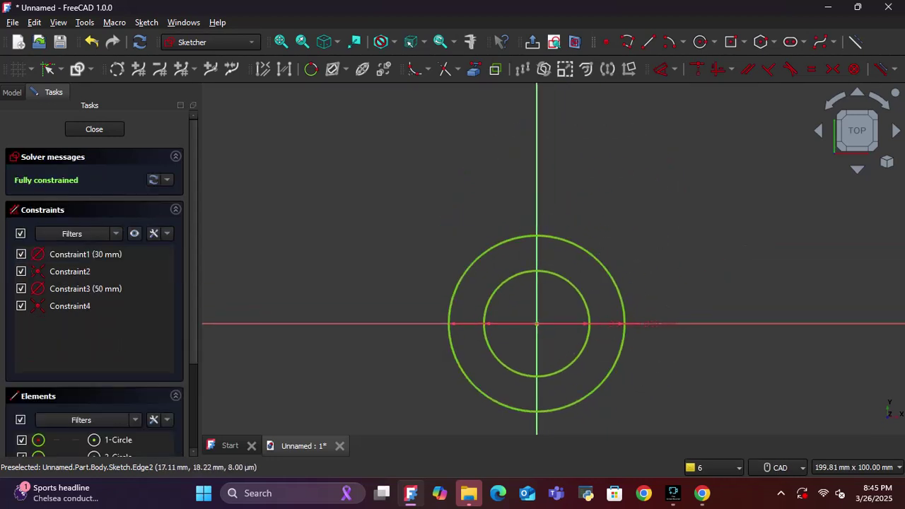
- Draw a line about 17 mm long from the outer circle's top, just left of the vertical axis, down into the inner circle
scroll(679, 90, up, 2)
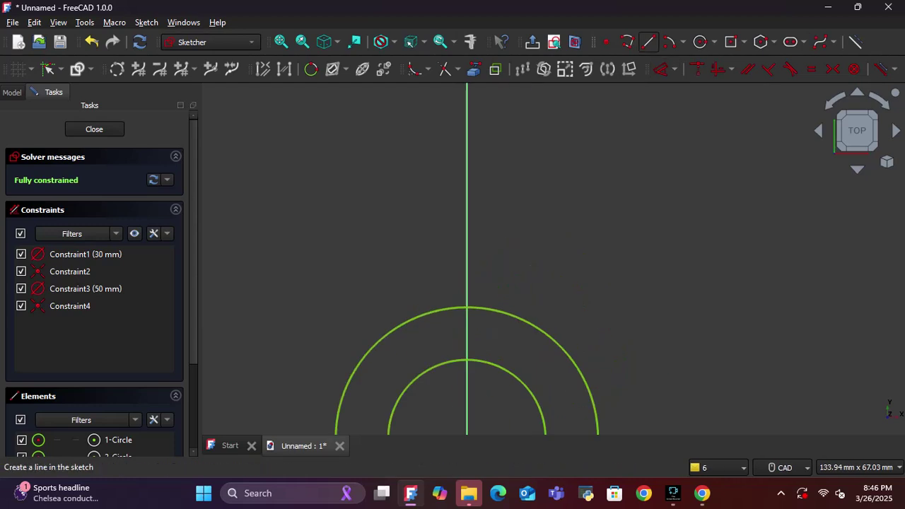
click(648, 42)
scroll(508, 271, down, 1)
middle_drag(504, 272, 552, 168)
scroll(541, 182, up, 1)
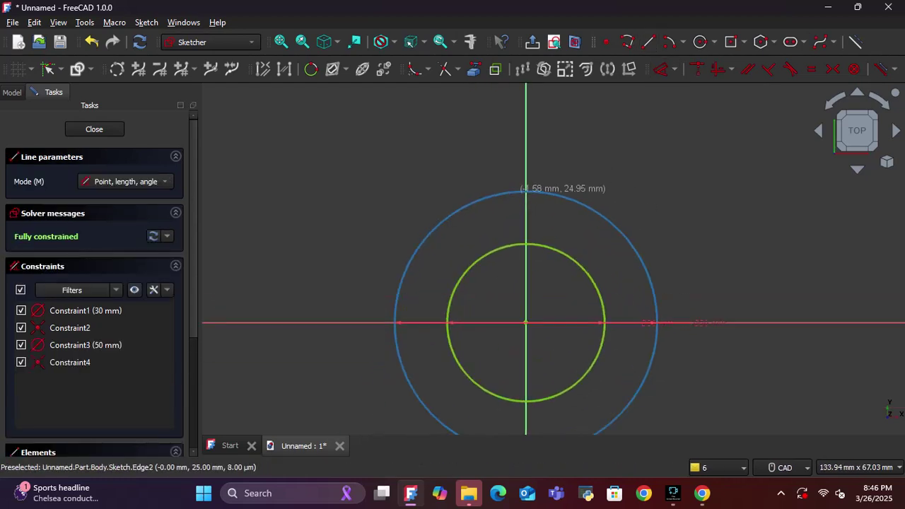
click(518, 192)
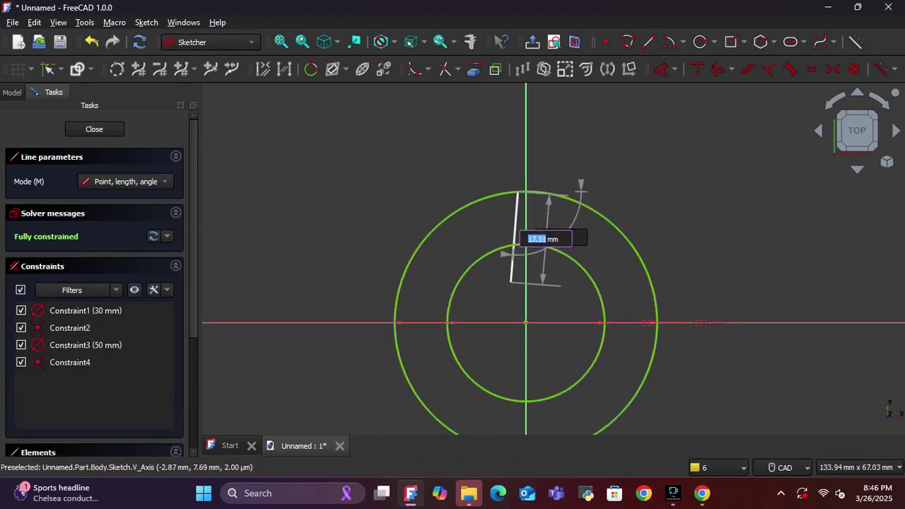
scroll(511, 282, up, 1)
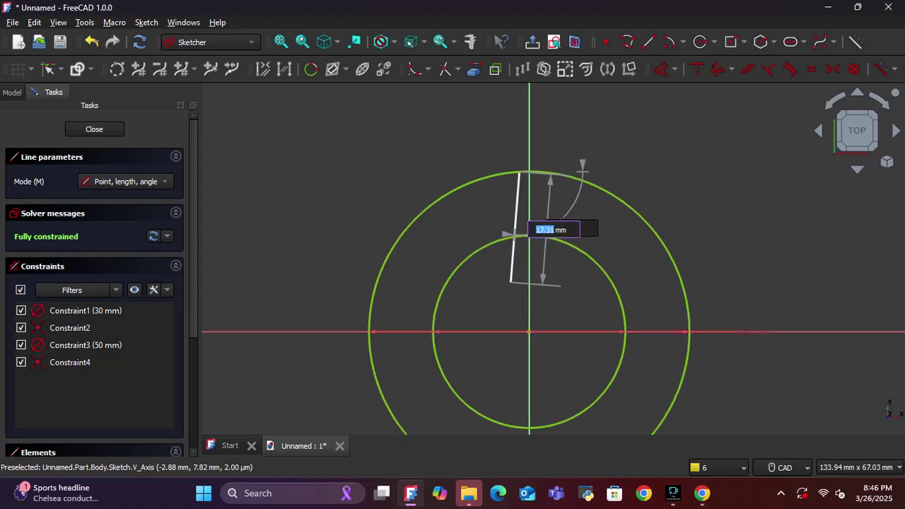
click(510, 283)
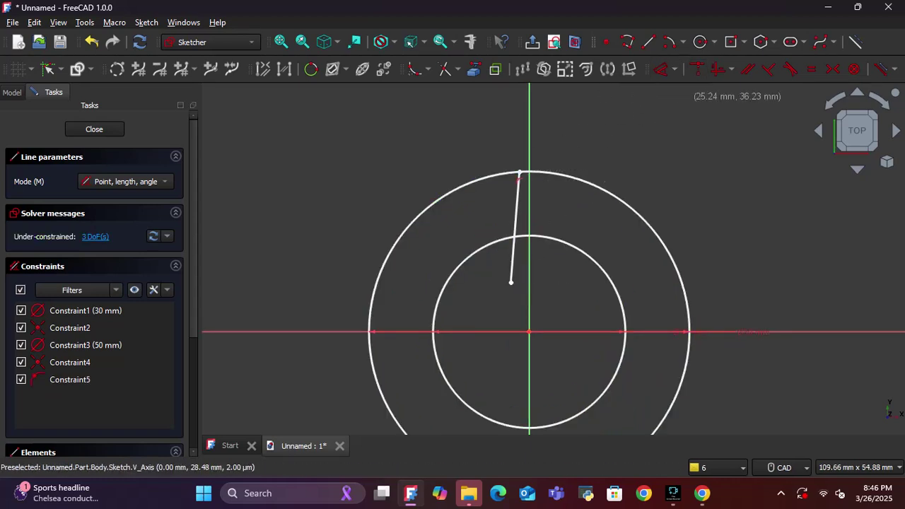
key(Escape)
- Constrain the line to vertical and set its upper end's horizontal distance from the origin to 1.5 mm
click(717, 69)
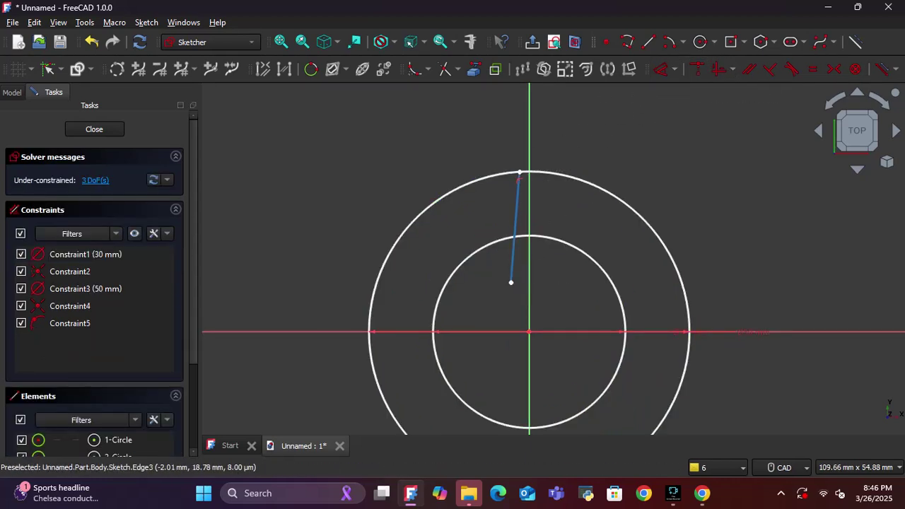
click(517, 211)
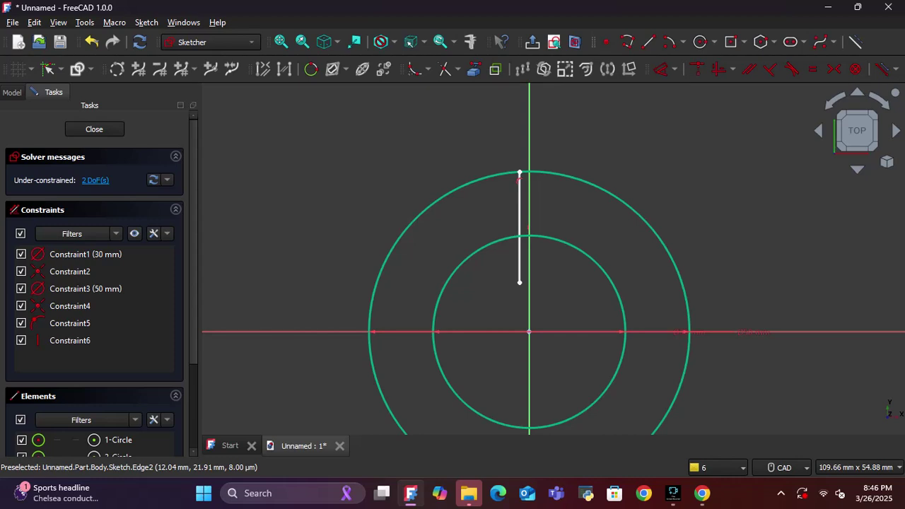
click(674, 69)
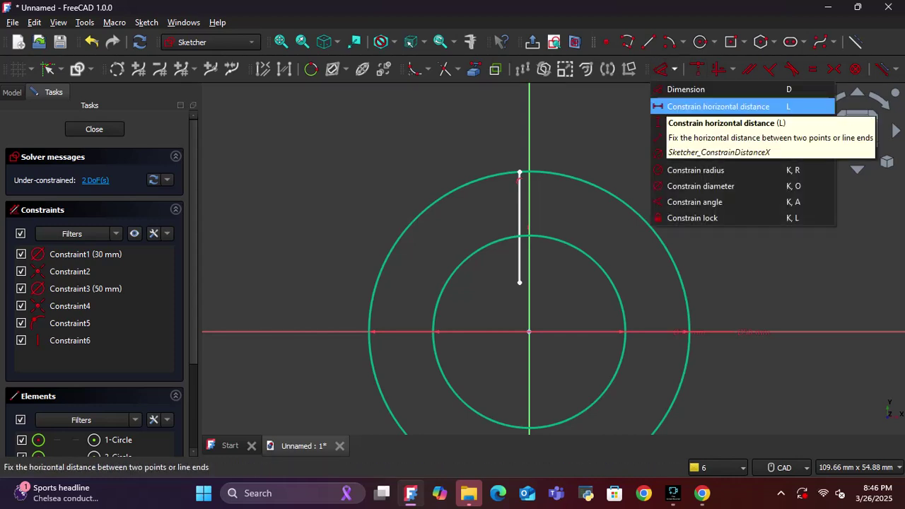
scroll(509, 185, up, 2)
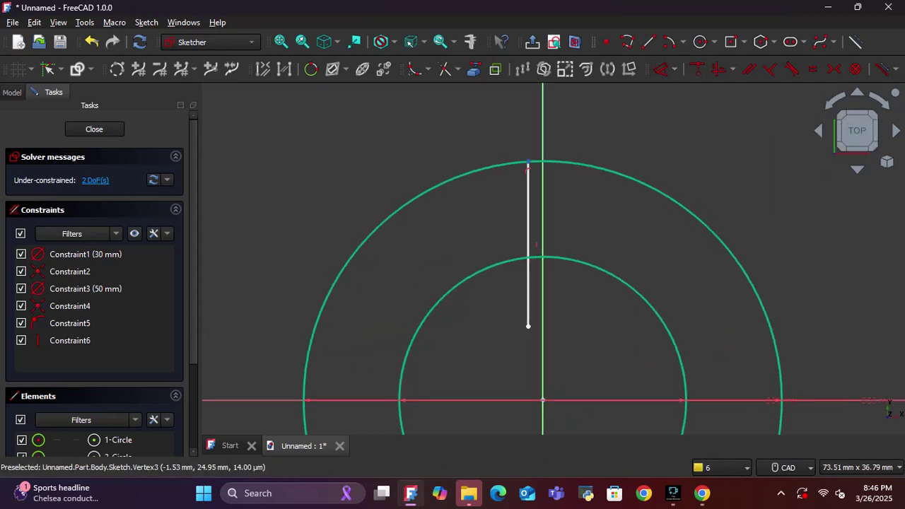
scroll(528, 164, down, 2)
scroll(551, 251, up, 2)
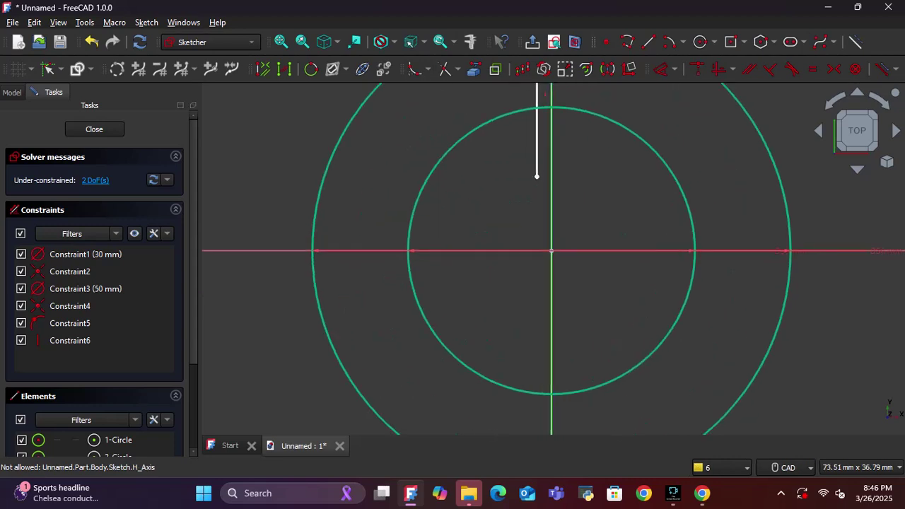
click(552, 250)
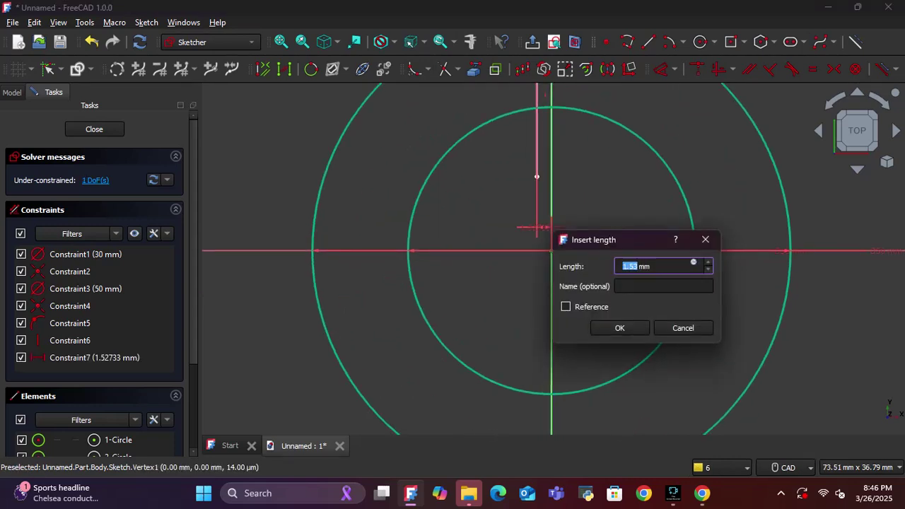
text(1.5)
key(Return)
- Mirror the vertical line across the sketch's vertical axis with Symmetry, keeping the original line
scroll(595, 209, down, 3)
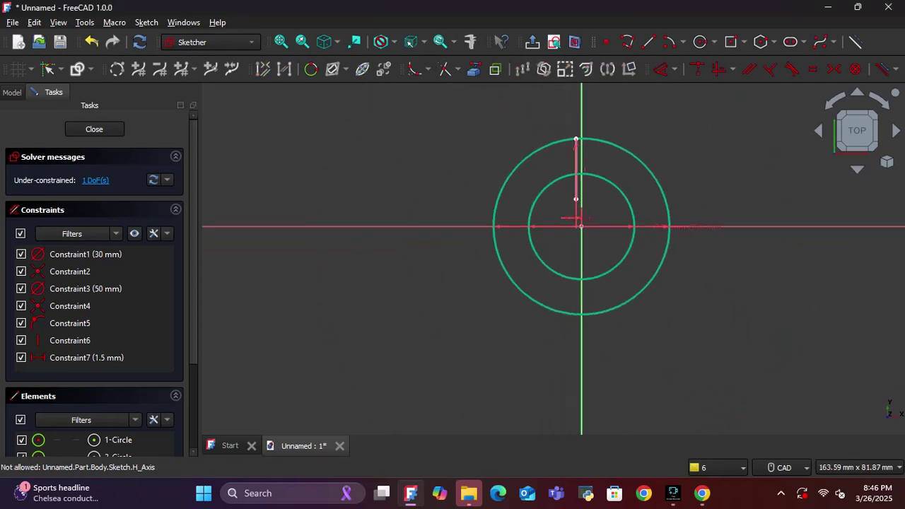
scroll(619, 130, up, 3)
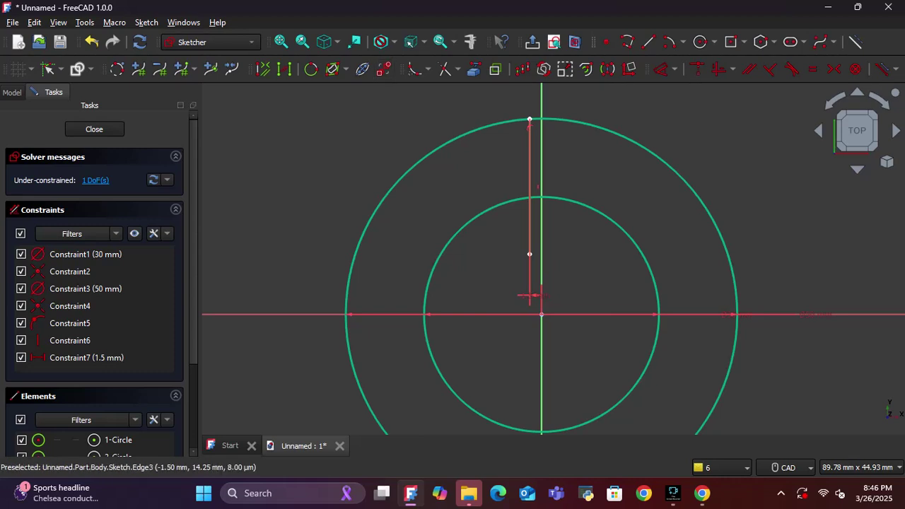
click(608, 68)
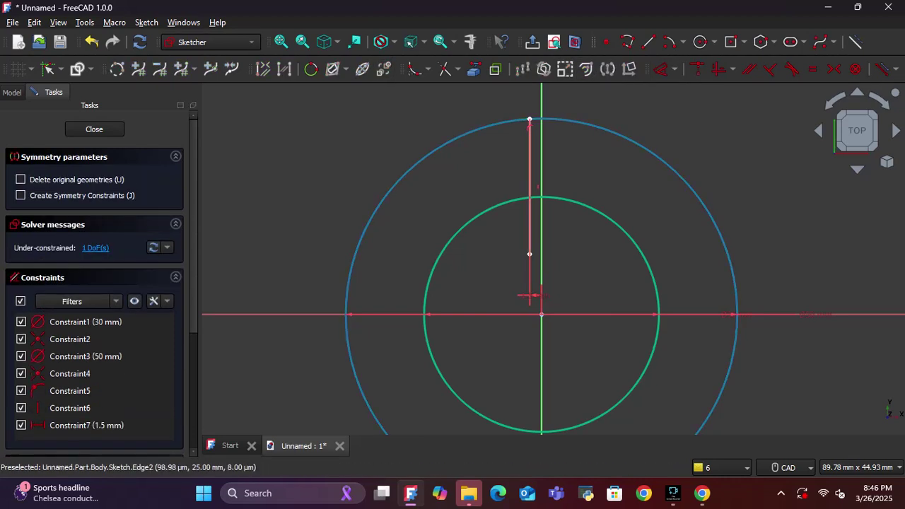
click(542, 141)
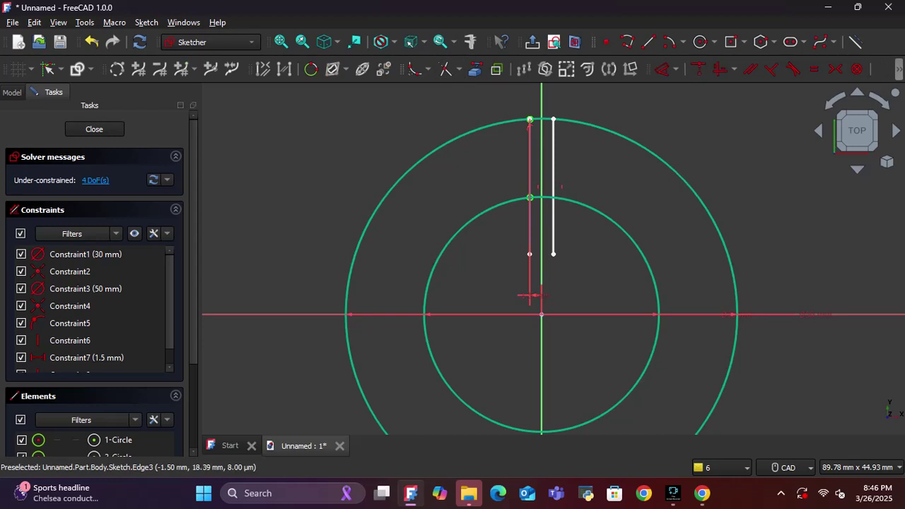
- Trim both circles between the two vertical lines and remove the line ends inside the inner circle
scroll(551, 117, up, 1)
scroll(550, 118, up, 3)
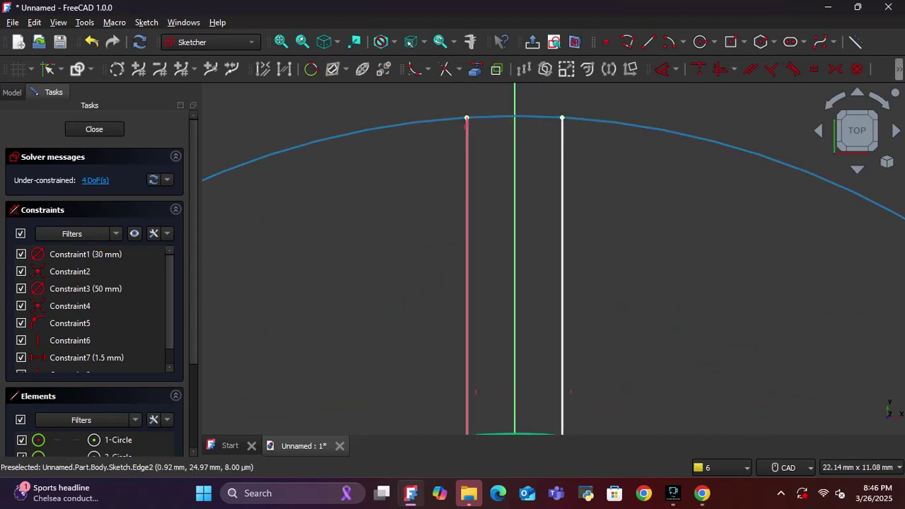
click(543, 117)
scroll(520, 134, down, 3)
middle_drag(533, 196, 566, 69)
scroll(559, 167, up, 2)
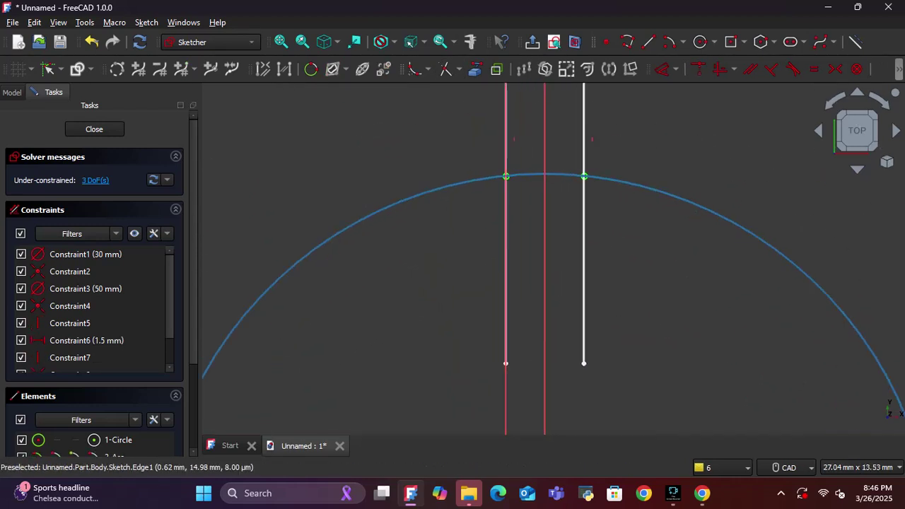
click(544, 174)
scroll(555, 212, down, 2)
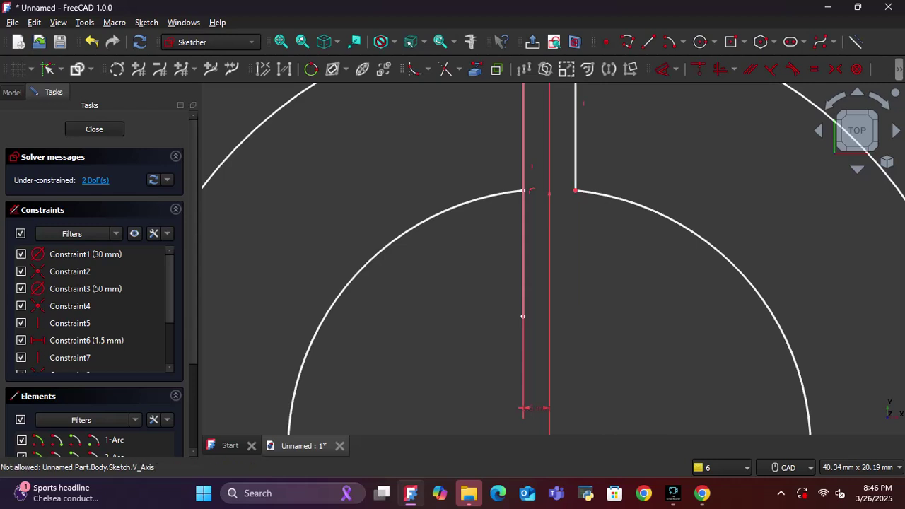
click(523, 240)
scroll(583, 260, down, 4)
middle_drag(574, 345, 542, 219)
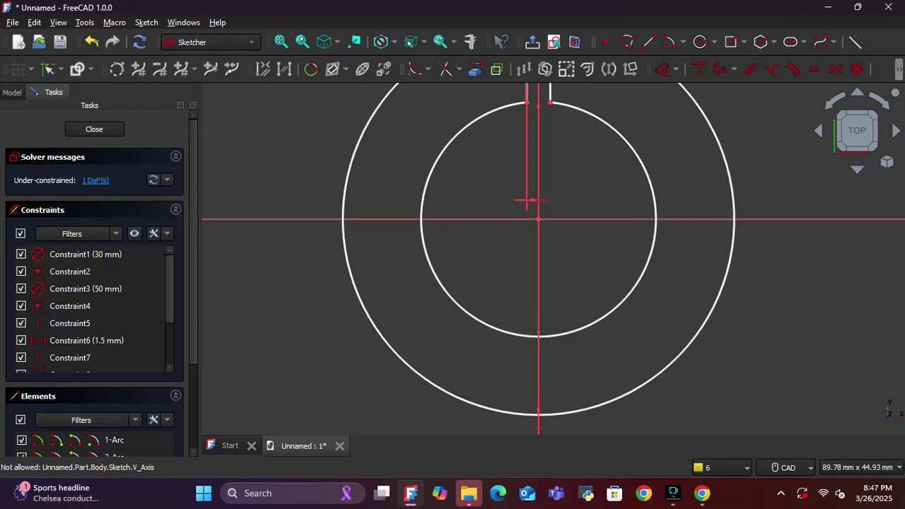
- Try to draw a 20 mm line at 90° upward from the outer end of the gap's right edge
scroll(478, 177, down, 1)
middle_drag(479, 179, 409, 306)
middle_drag(459, 201, 423, 265)
click(647, 42)
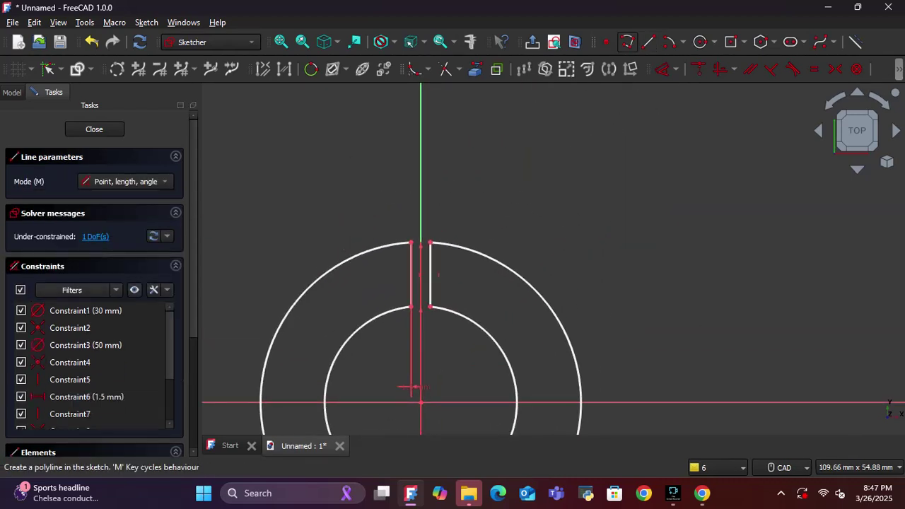
click(430, 243)
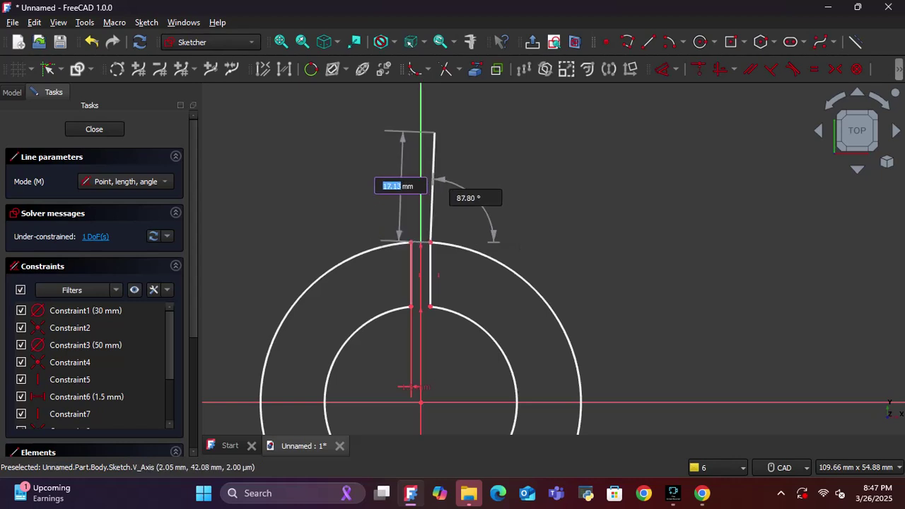
text(20)
key(Tab)
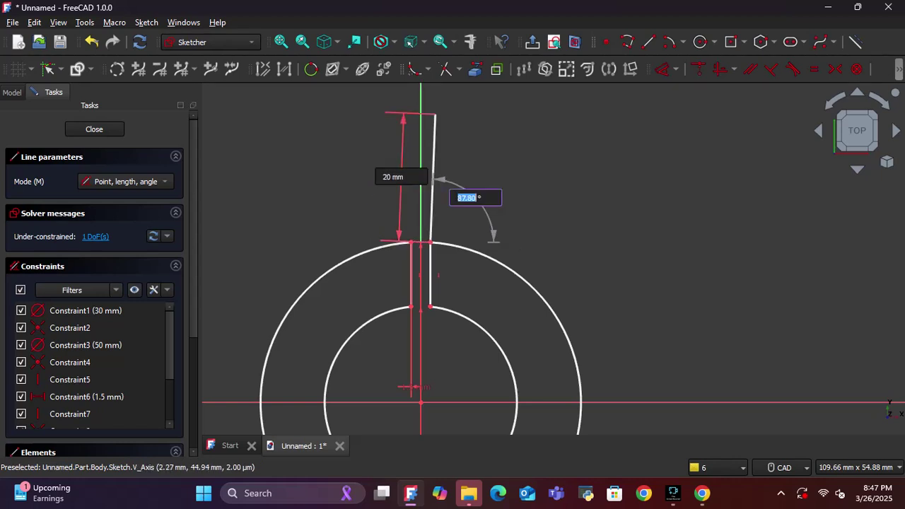
text(90)
key(Return)
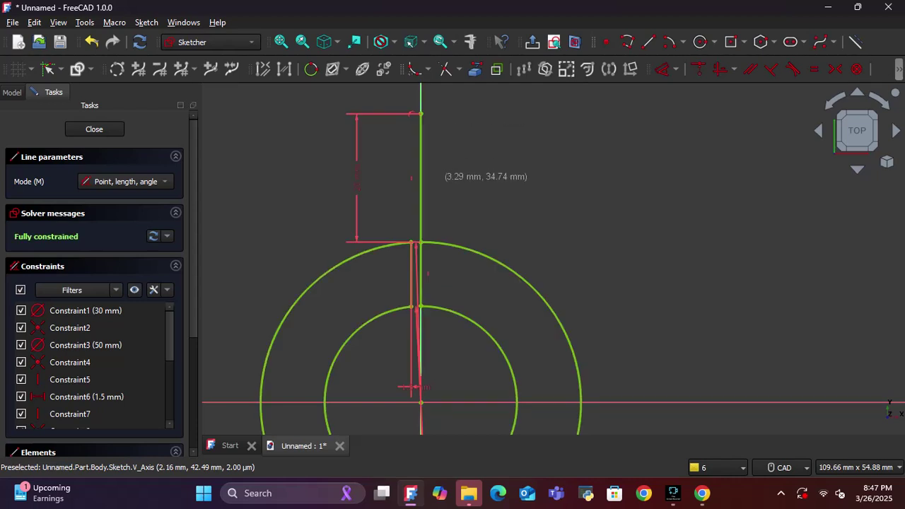
- Undo the 20 mm line above the ring
scroll(433, 133, down, 3)
scroll(569, 226, up, 1)
scroll(531, 221, up, 1)
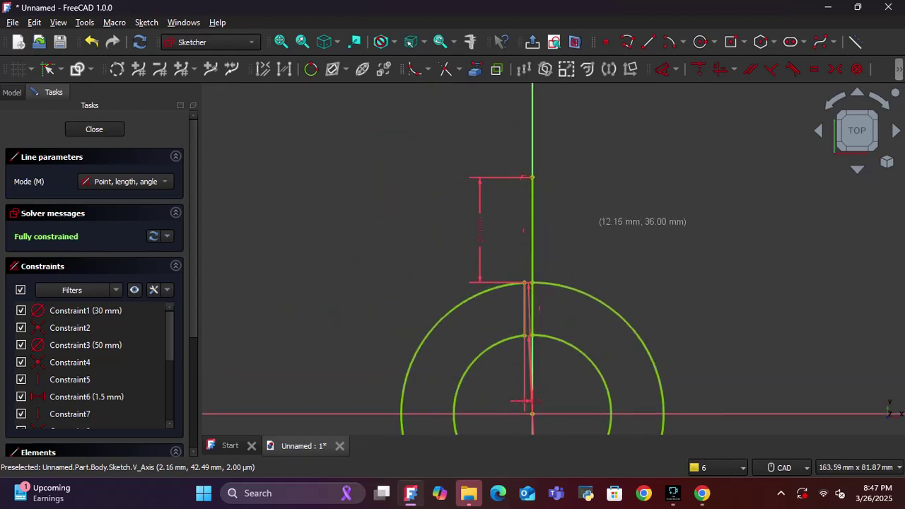
click(595, 226)
key(Escape)
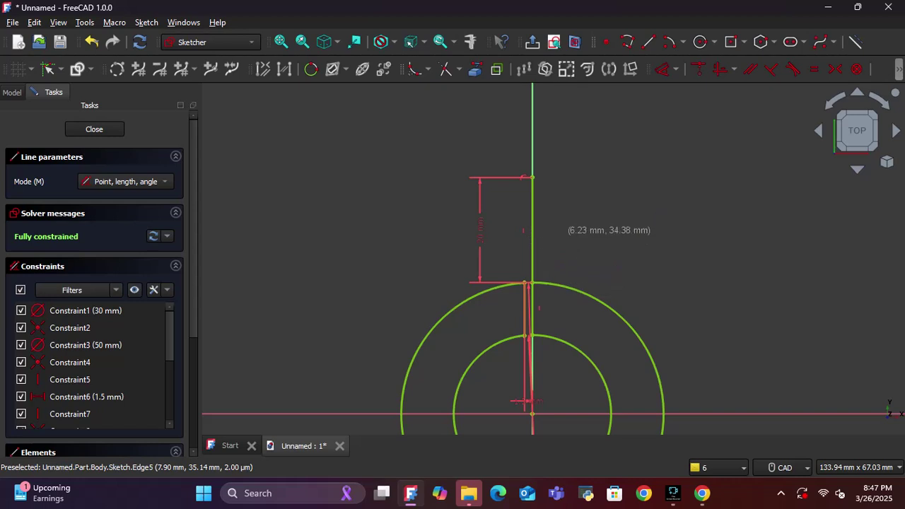
scroll(576, 209, up, 2)
scroll(636, 138, down, 3)
click(601, 169)
middle_drag(600, 169, 579, 230)
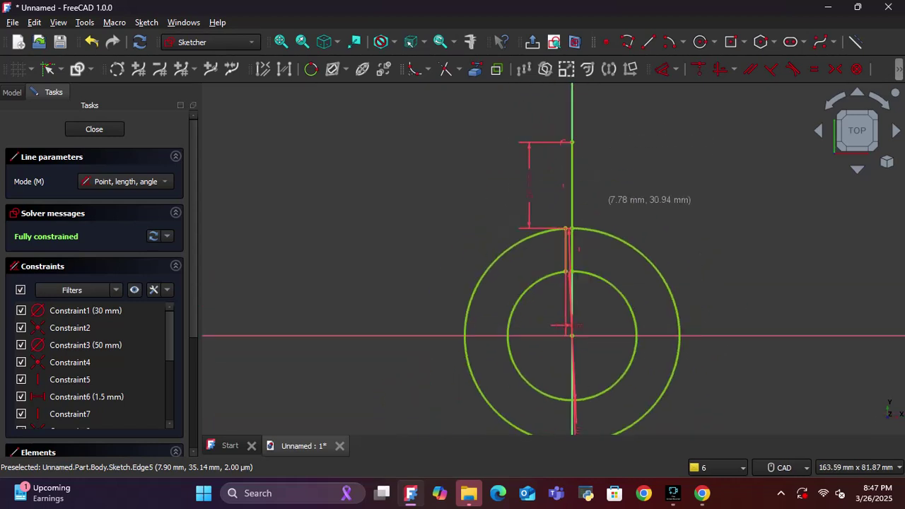
click(578, 270)
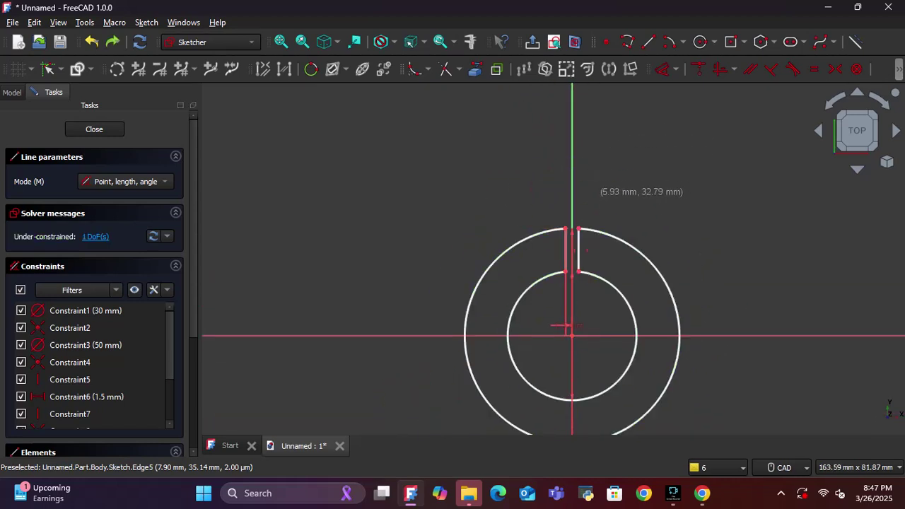
- Draw a 20 mm line at 90° upward from the outer end of the gap's right edge
scroll(558, 326, up, 3)
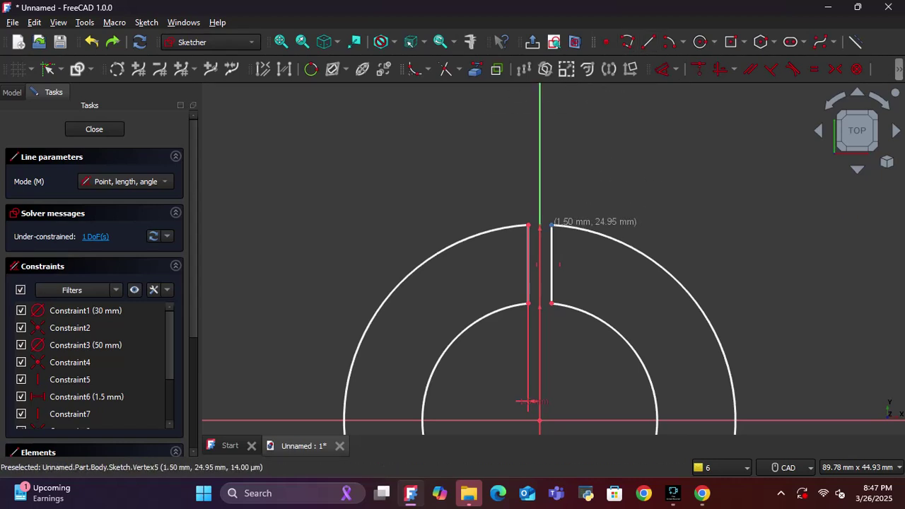
click(552, 225)
middle_drag(545, 192, 497, 303)
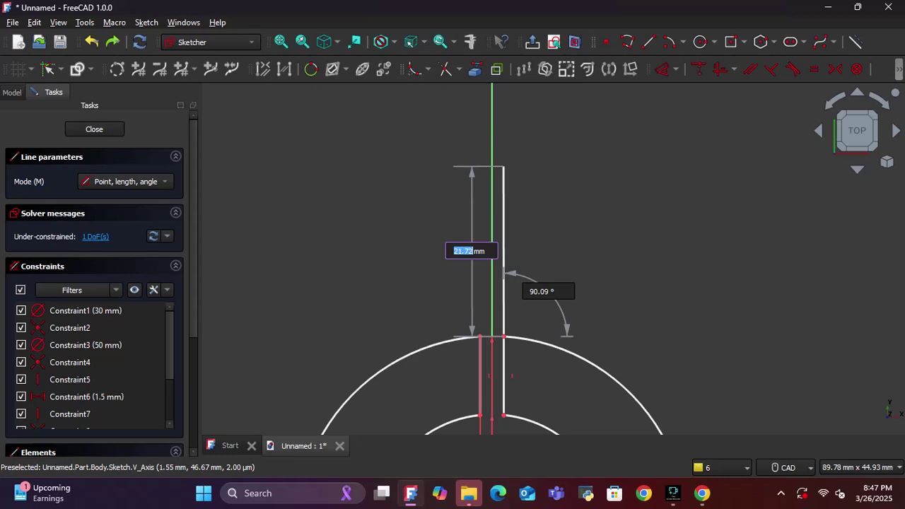
text(20)
key(Tab)
text(90)
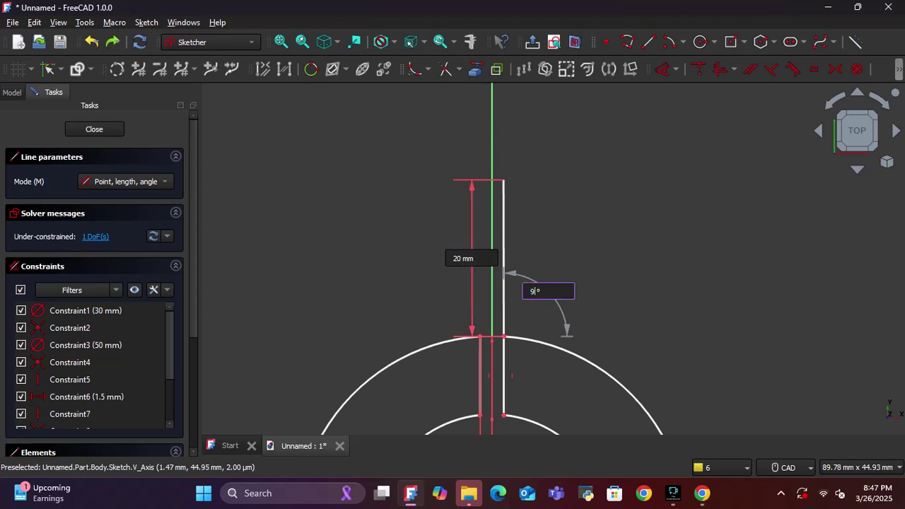
key(Return)
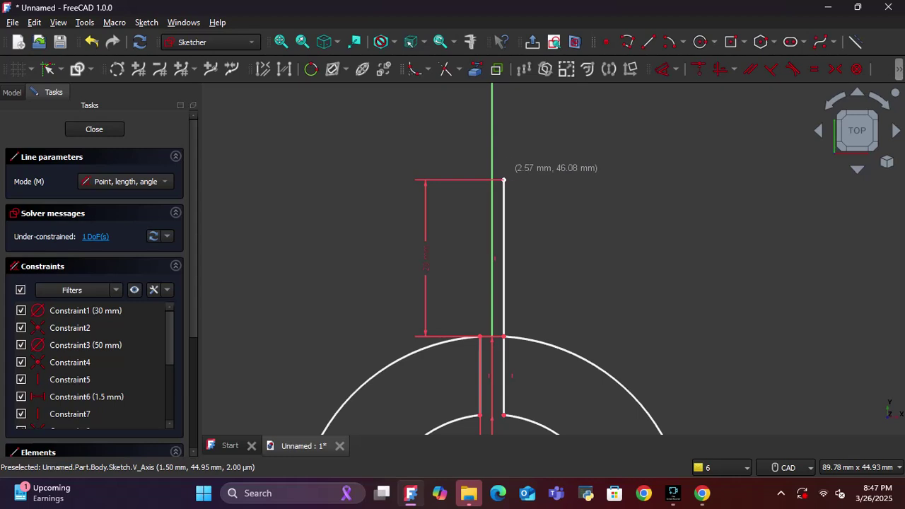
key(Escape)
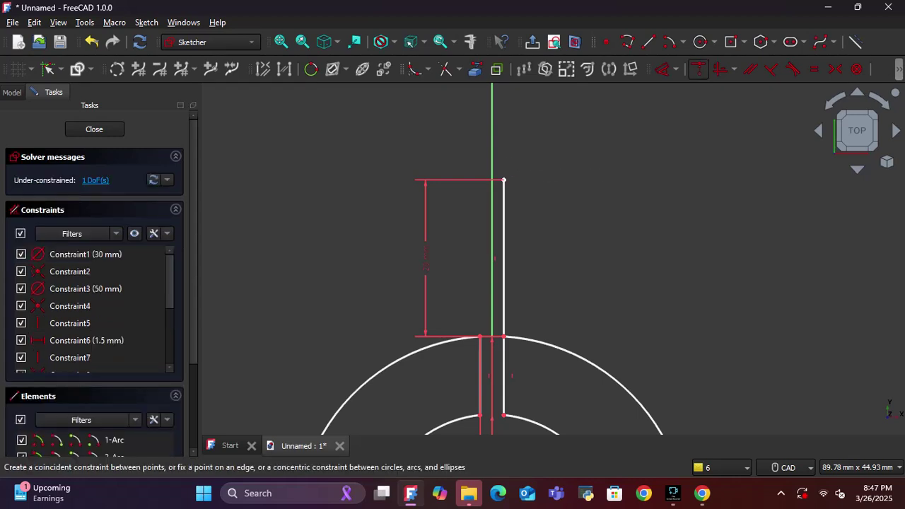
- Draw a 10 mm line at 0° from the upper end of the 20 mm line, heading away from the gap
click(648, 42)
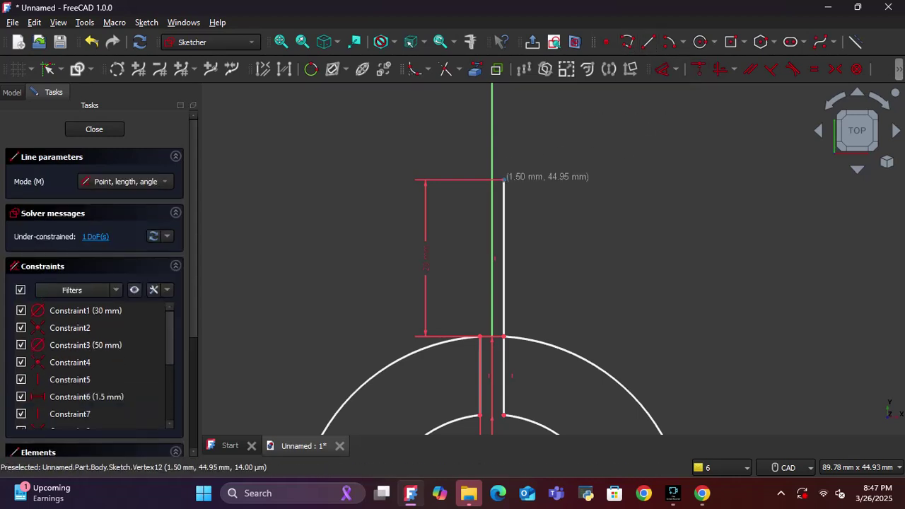
click(503, 178)
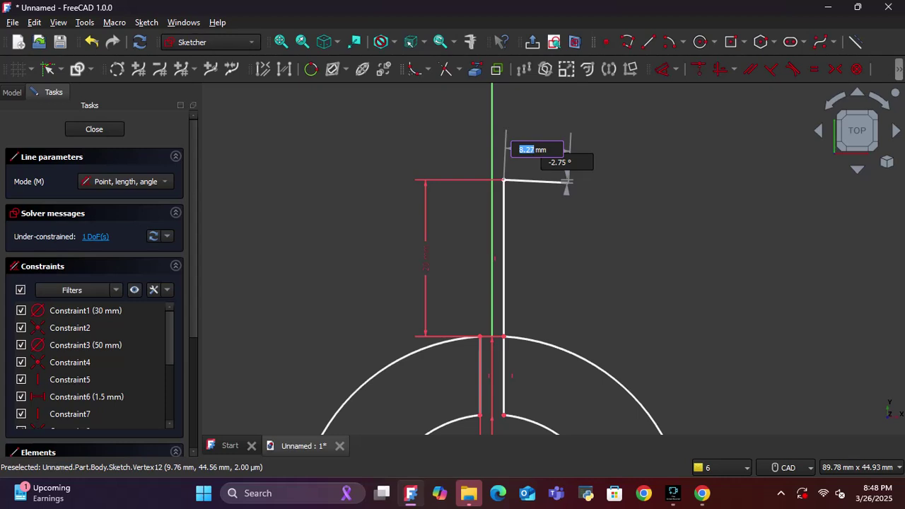
text(10)
key(Tab)
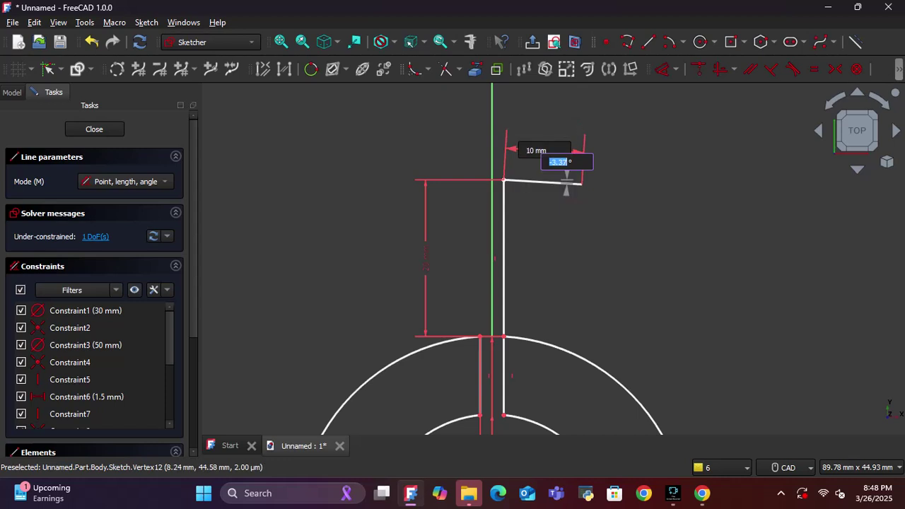
text(0)
key(Return)
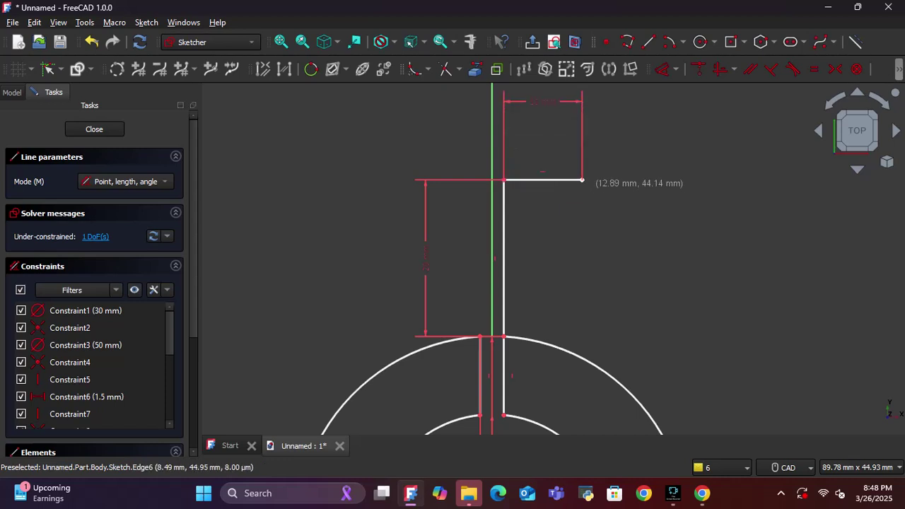
- Draw a vertical line about 25 mm long downward from the 10 mm line's free end, crossing the outer circle
middle_drag(578, 357, 594, 218)
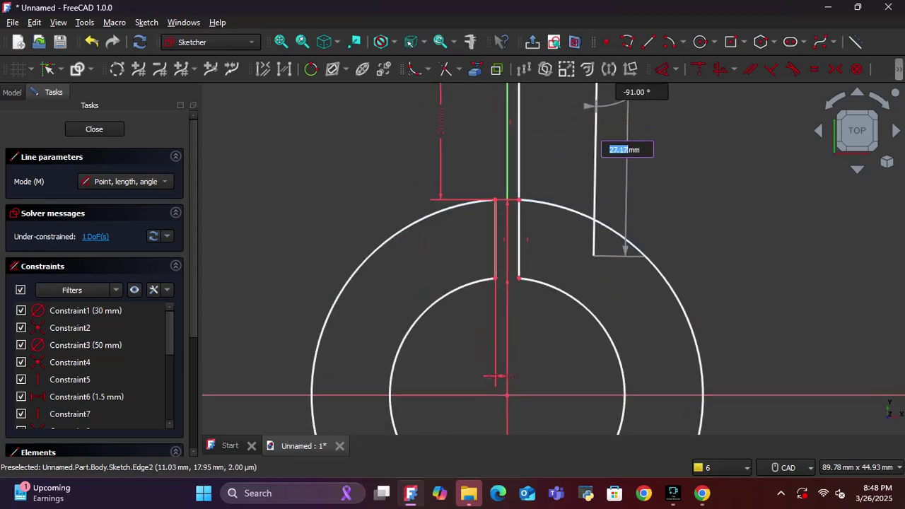
middle_drag(593, 255, 567, 347)
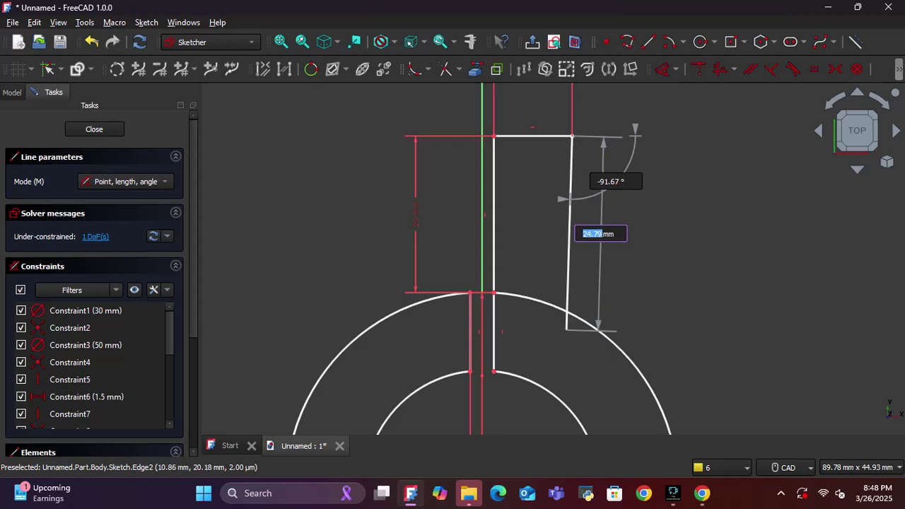
click(572, 330)
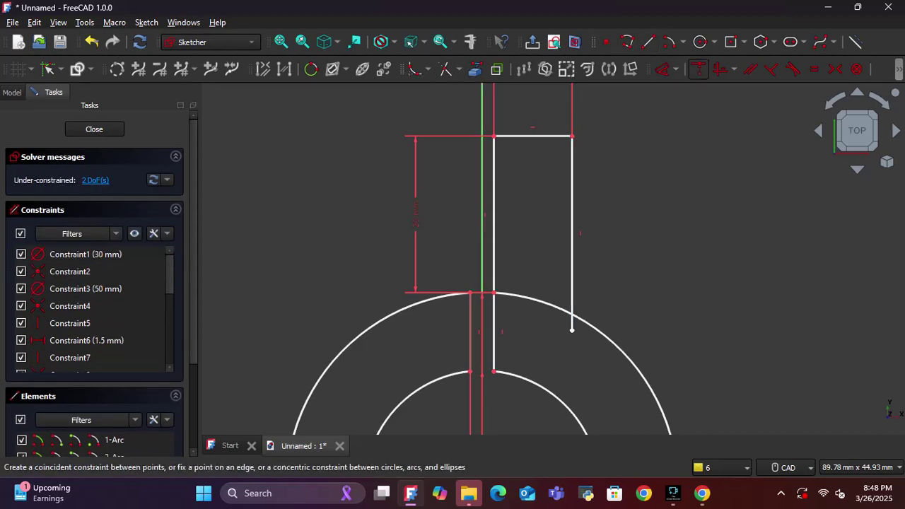
click(698, 69)
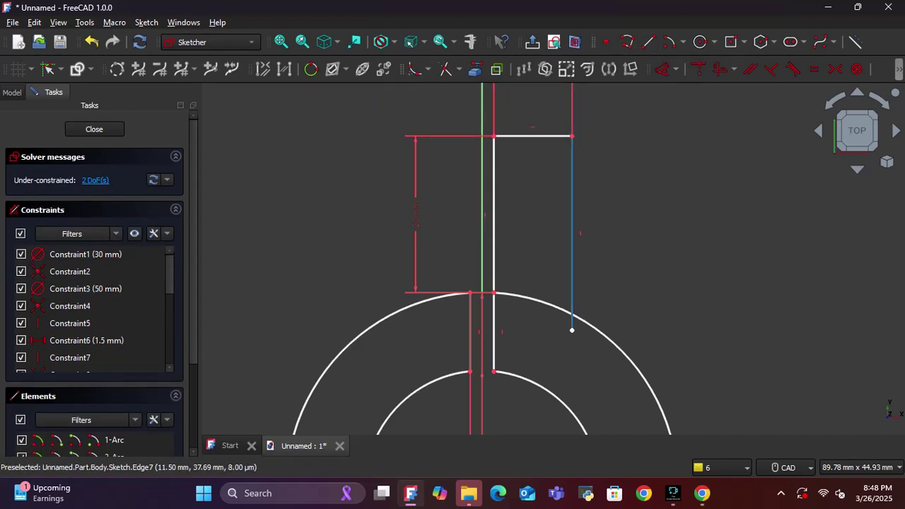
click(572, 311)
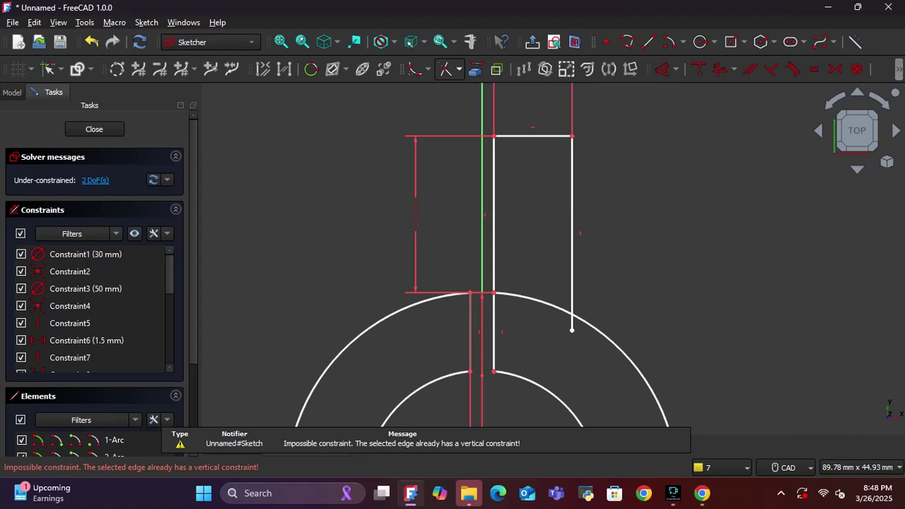
- Trim the outer circle between the right tab's two vertical lines and remove the line end inside the ring
click(445, 69)
click(571, 314)
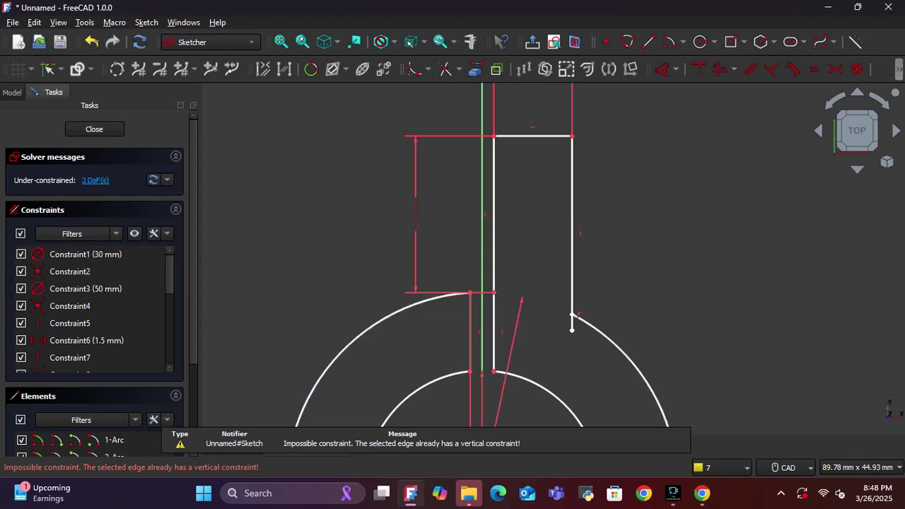
scroll(574, 329, up, 5)
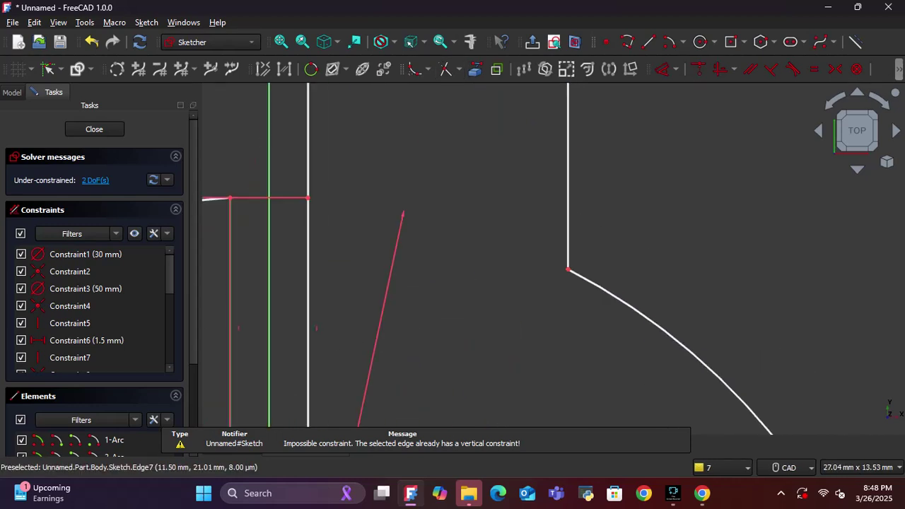
scroll(619, 289, down, 8)
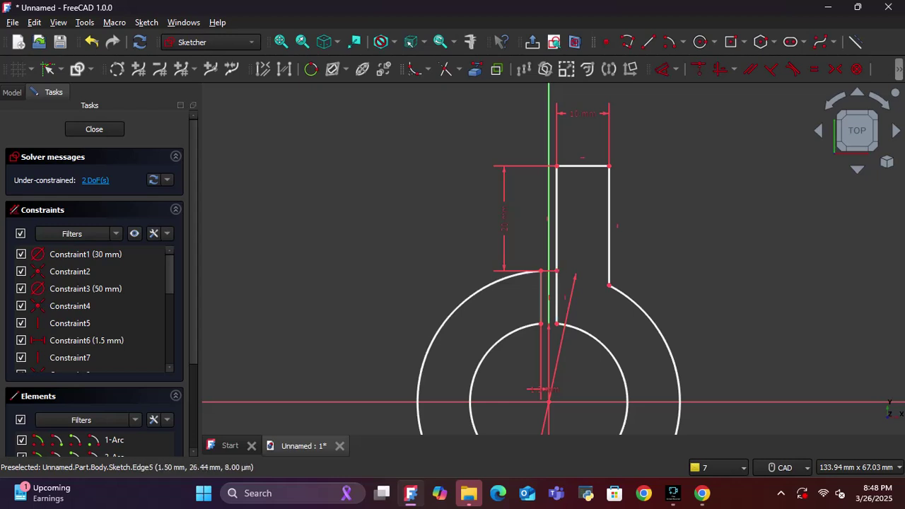
- Mirror the right tab's three lines across the sketch's vertical axis with Symmetry, keeping the original lines
click(609, 212)
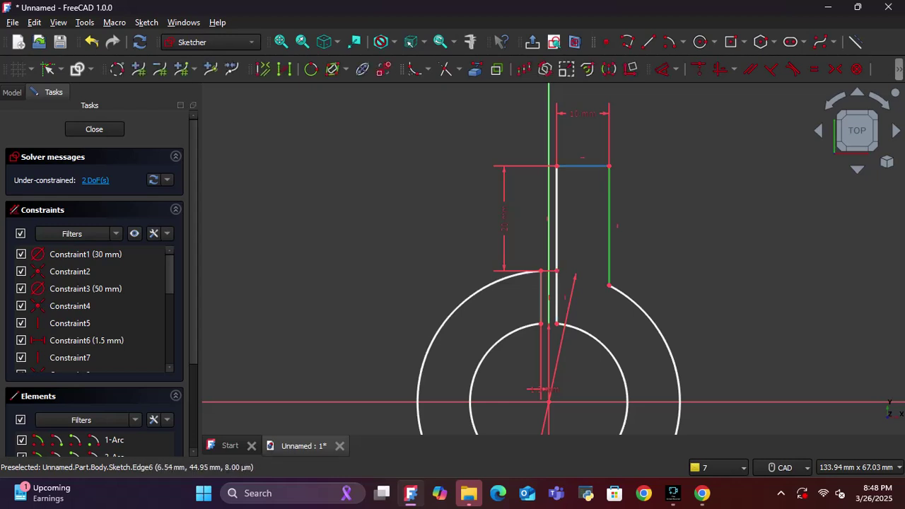
click(583, 166)
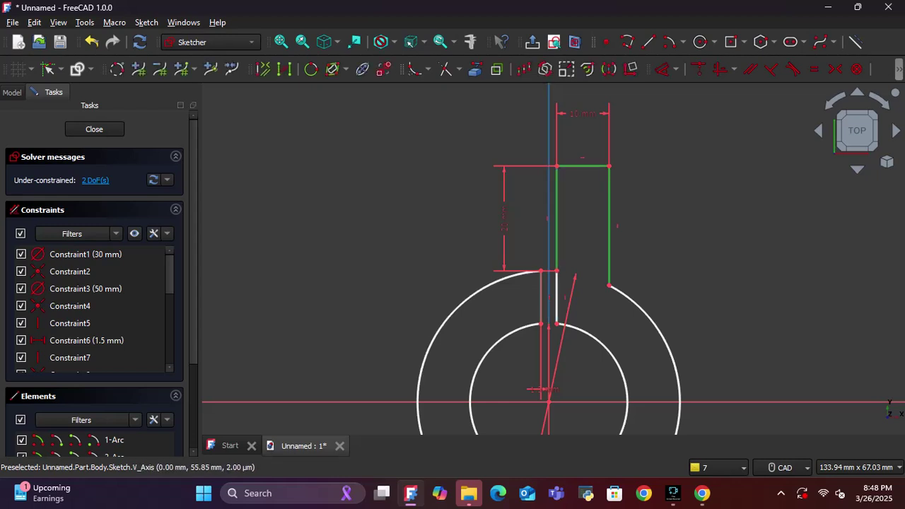
click(566, 68)
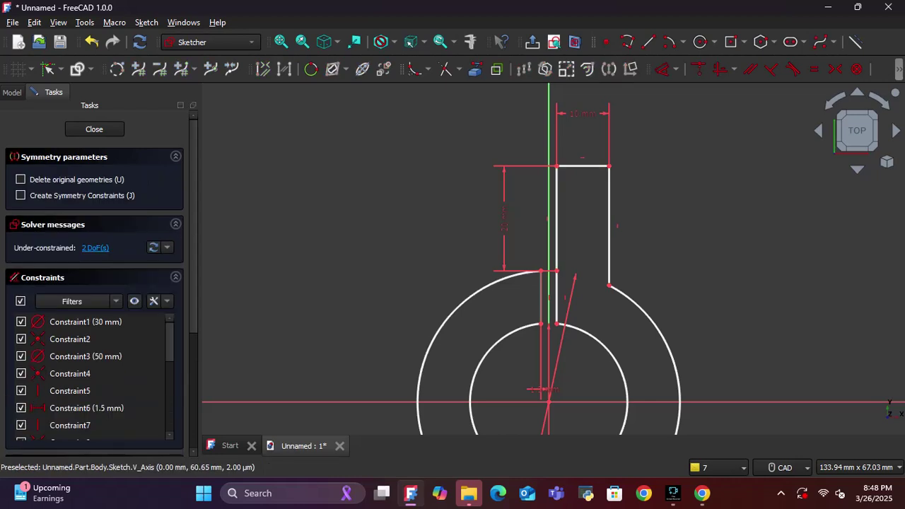
click(549, 134)
scroll(563, 267, up, 2)
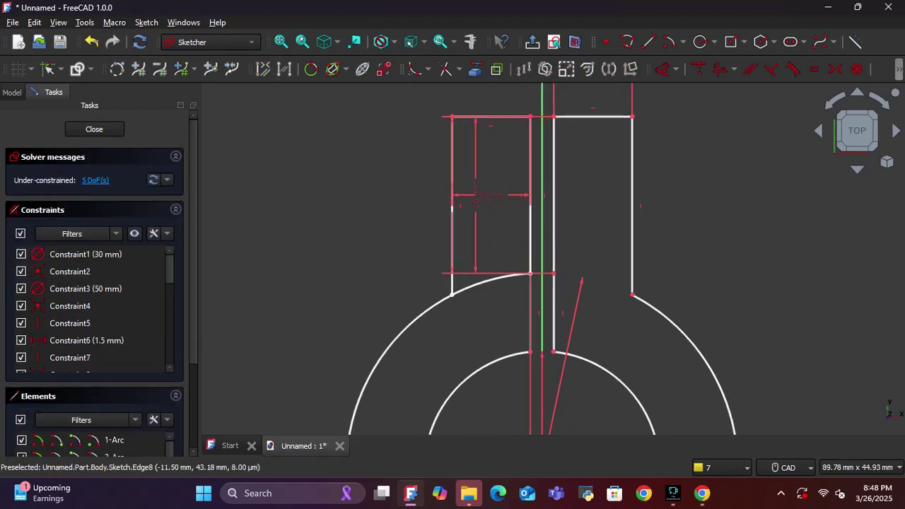
- Trim the outer circle between the two vertical lines of the mirrored left tab
click(445, 69)
scroll(468, 291, up, 1)
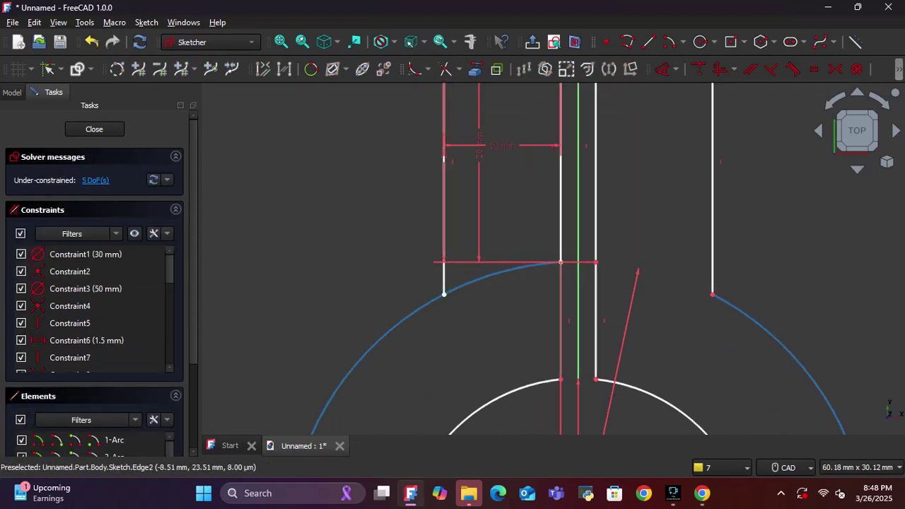
click(478, 279)
scroll(504, 313, down, 2)
scroll(739, 352, down, 1)
mouse_move(740, 351)
middle_down()
mouse_move(697, 219)
mouse_move(596, 211)
middle_up()
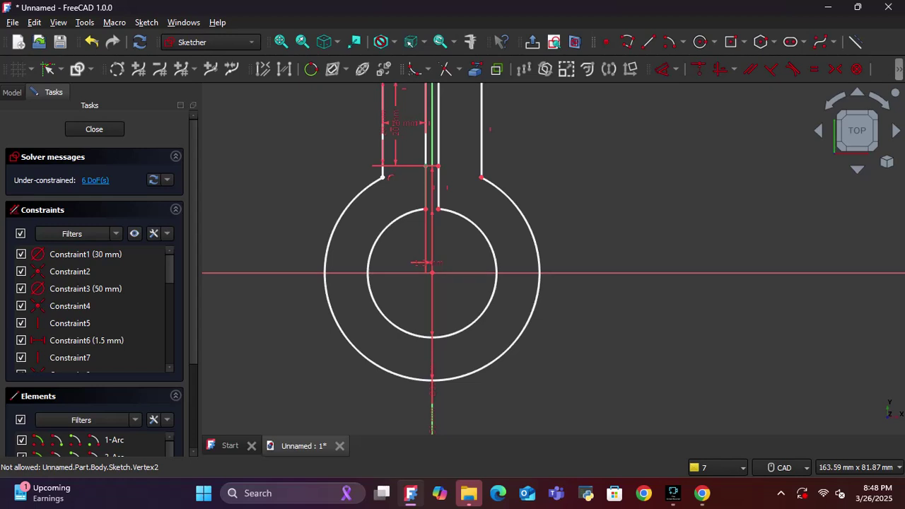
scroll(603, 237, down, 2)
middle_drag(603, 238, 553, 266)
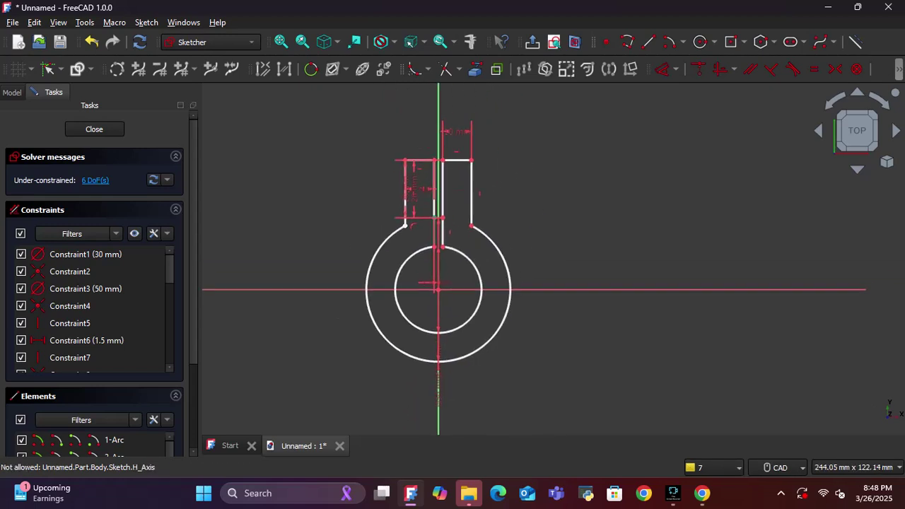
- Draw a 104 mm line at 0° from the lowest point of the outer circle
key(g)
key(l)
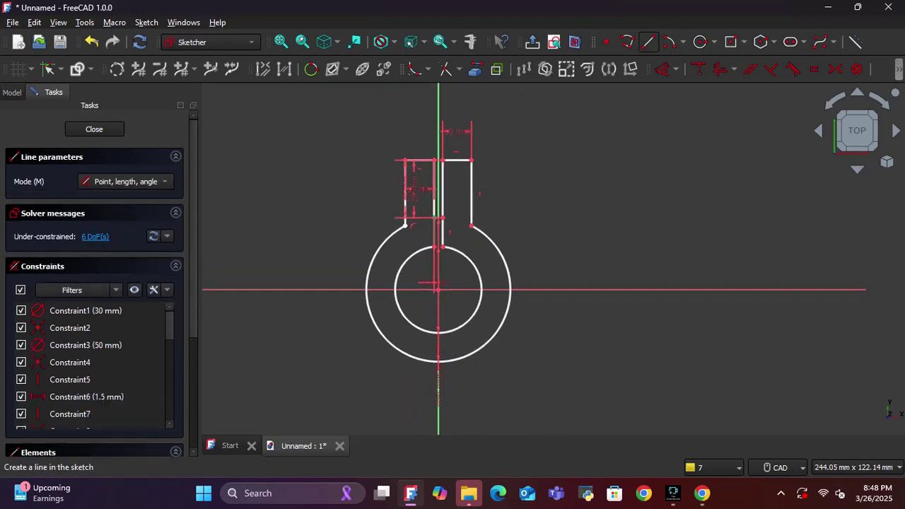
scroll(437, 361, up, 3)
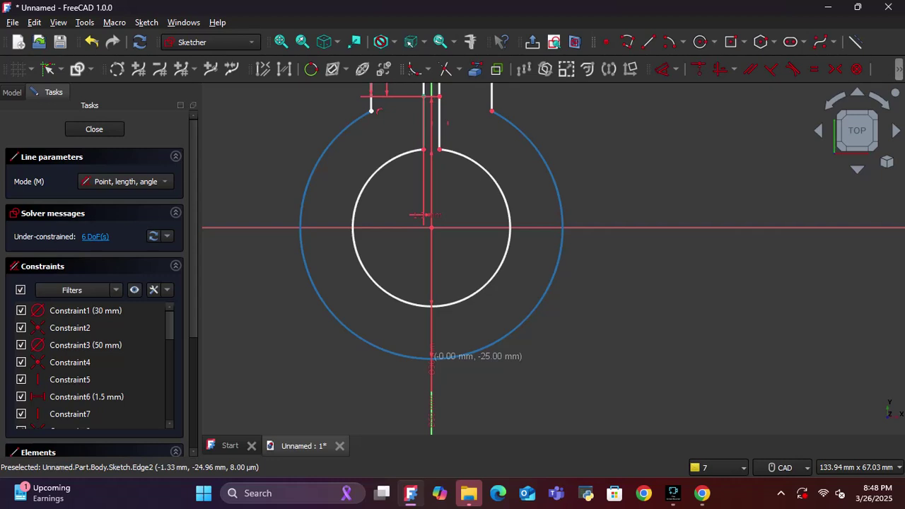
click(431, 357)
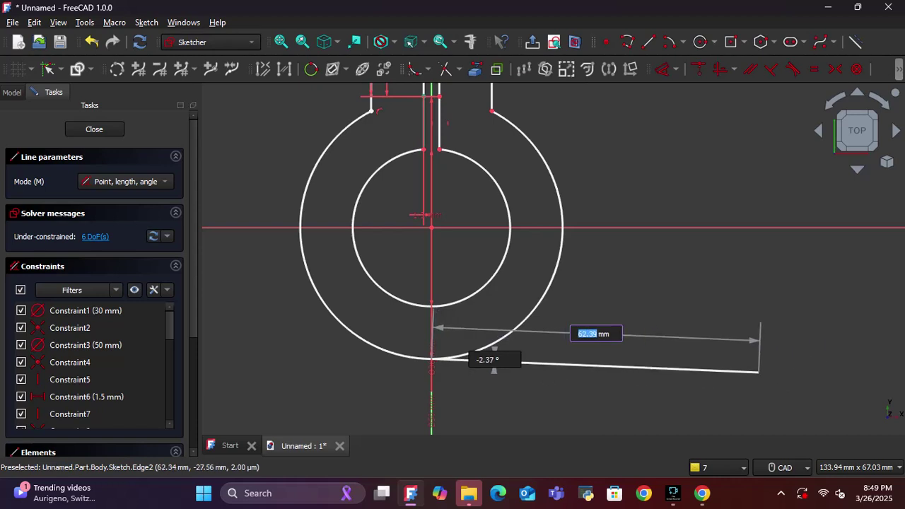
text(104)
key(Tab)
text(0)
key(Return)
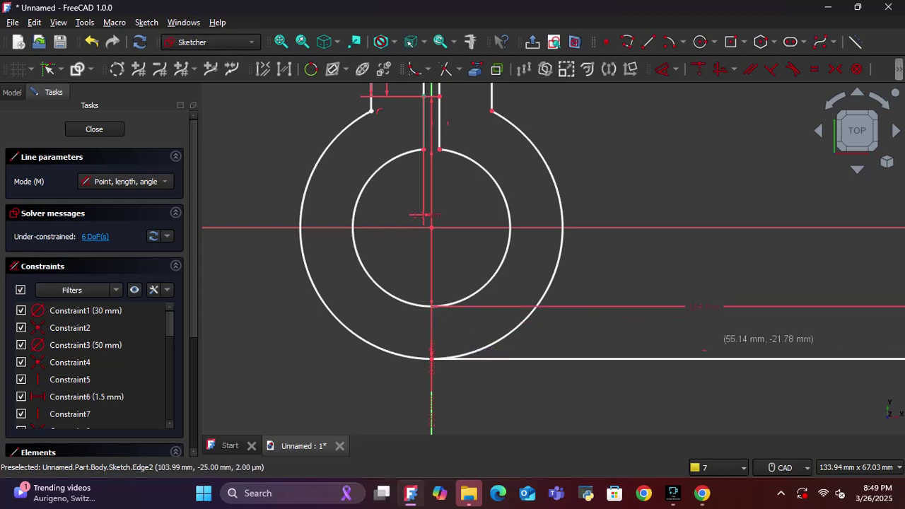
- Draw a 16 mm line at 90° upward from the free end of the 104 mm line
scroll(679, 333, down, 3)
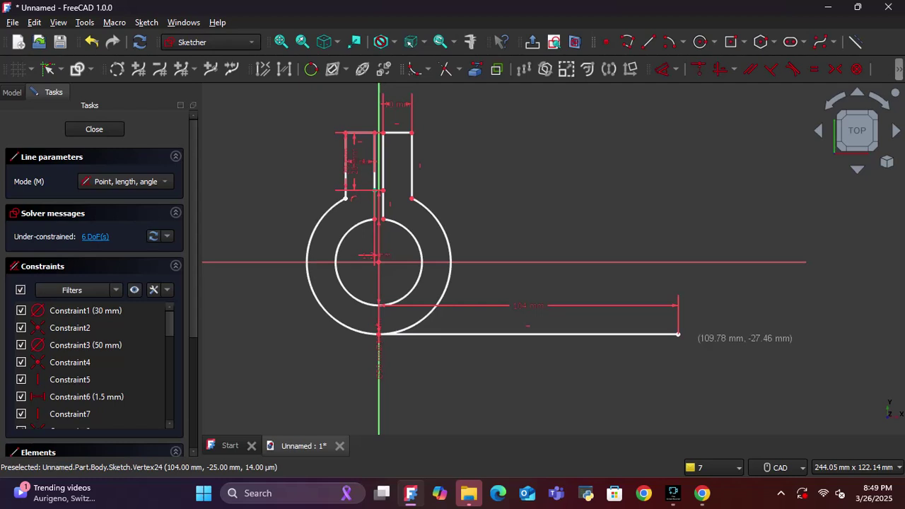
click(678, 333)
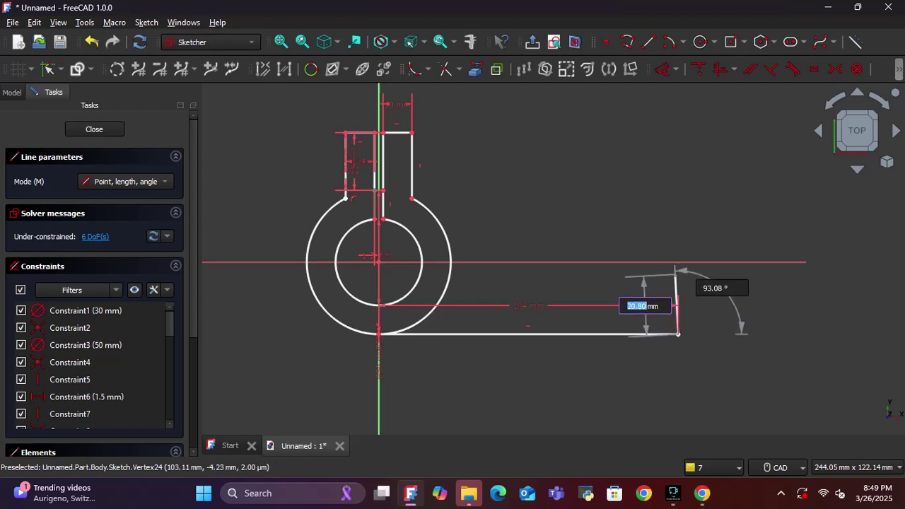
text(16)
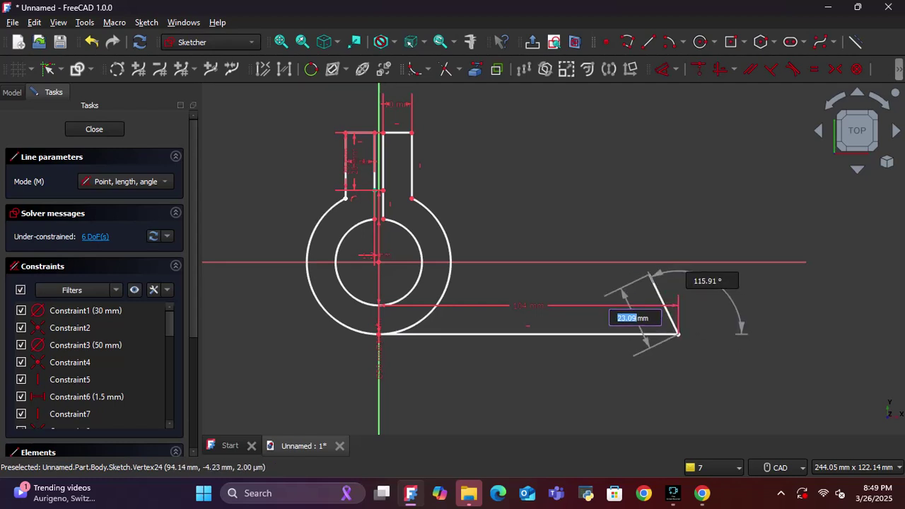
key(Tab)
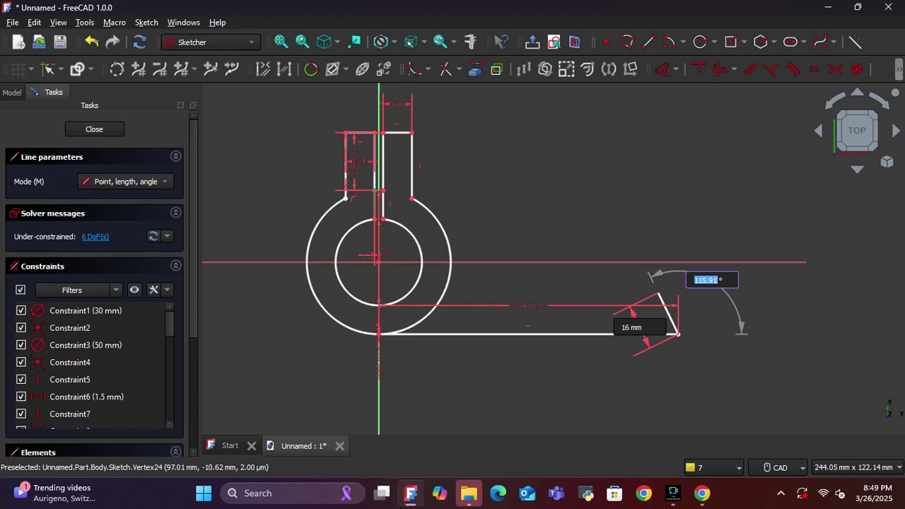
text(90)
key(Return)
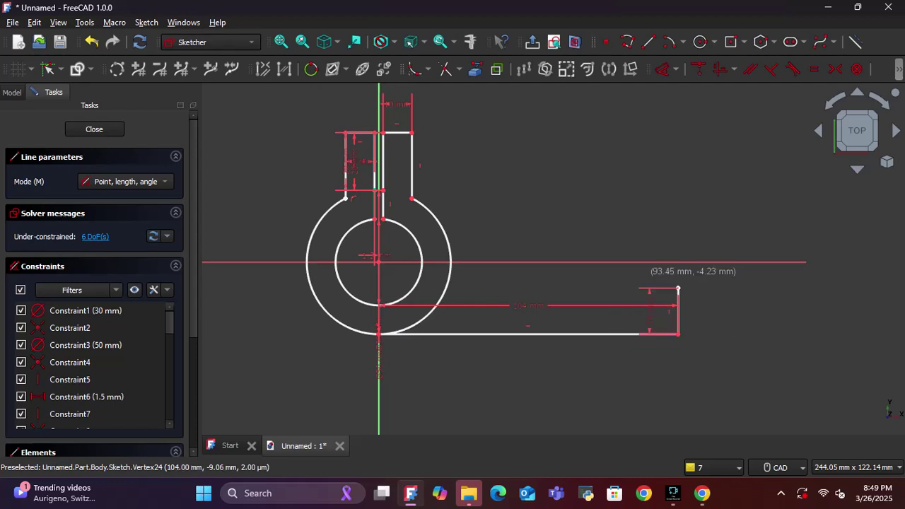
- Draw a 64 mm line at 180° from the upper end of the 16 mm vertical line
click(678, 289)
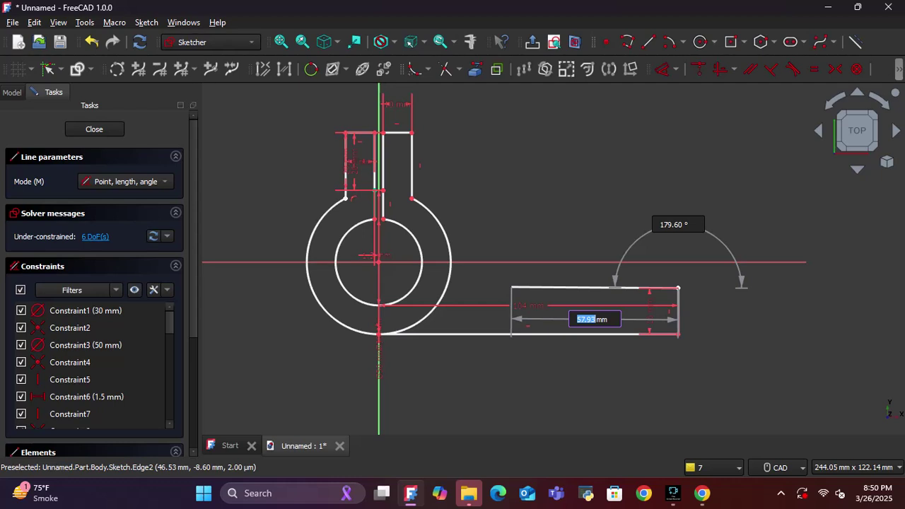
text(64)
key(Tab)
text(180)
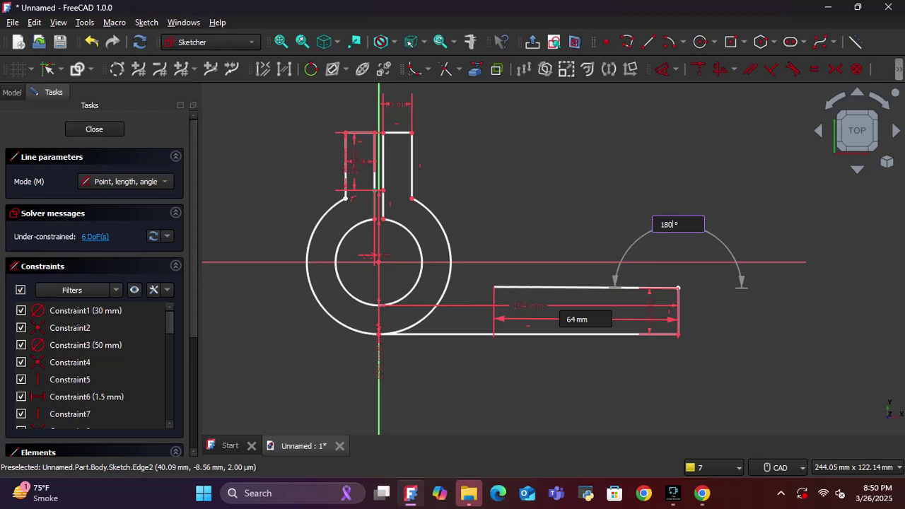
key(Return)
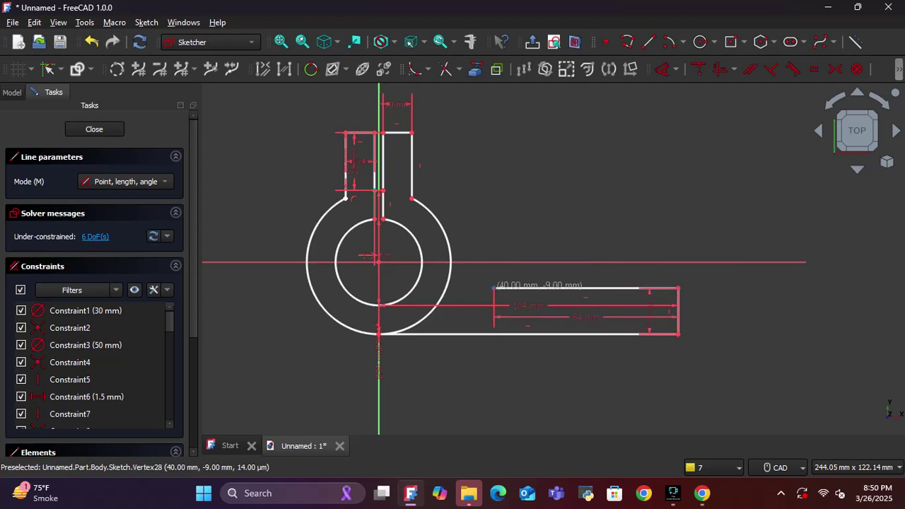
- Draw a 9 mm vertical line from the free end of the 64 mm line up to the horizontal axis
click(494, 287)
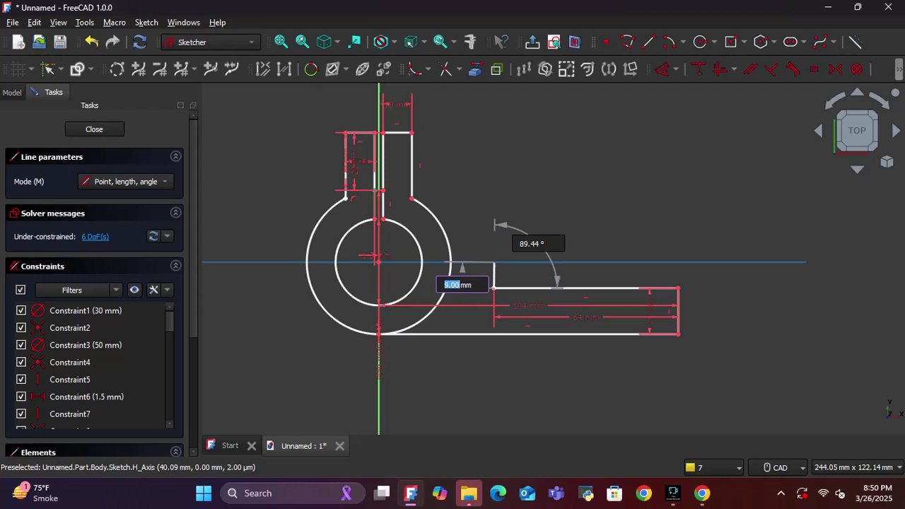
click(494, 262)
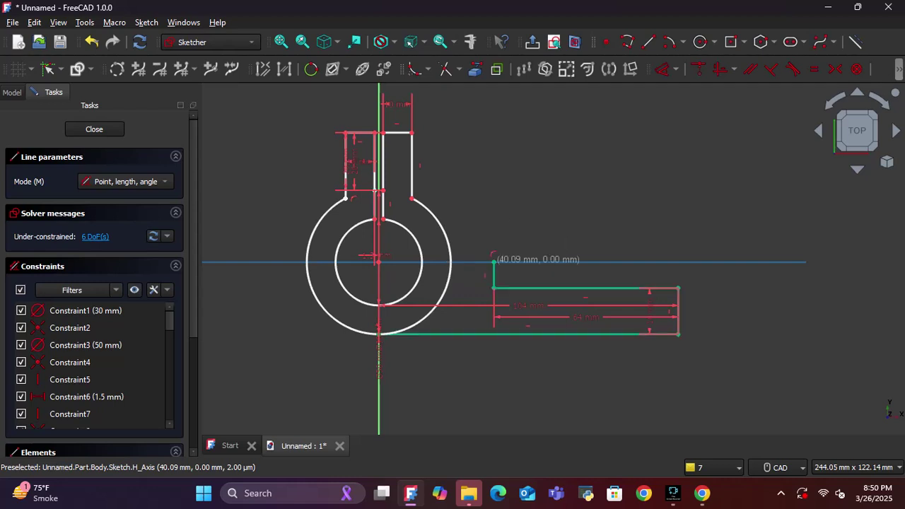
key(Escape)
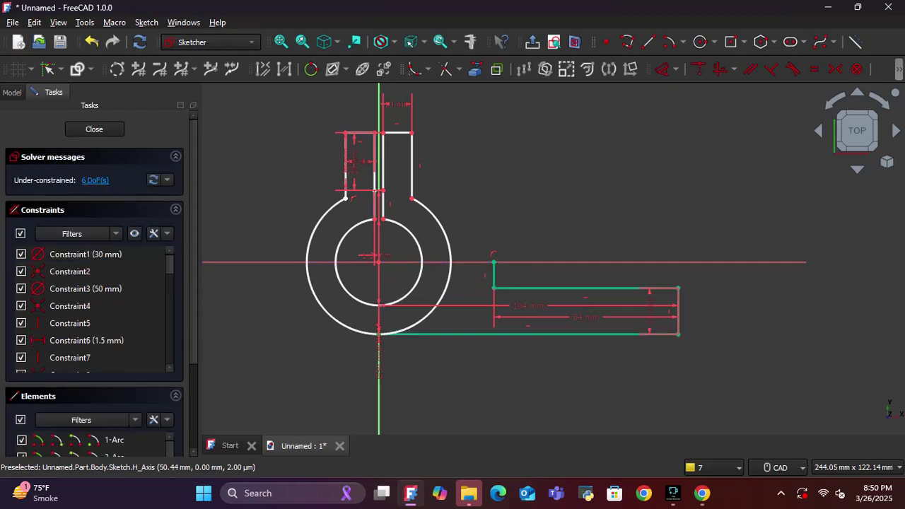
- Try to apply a vertical constraint to the short line that ends on the horizontal axis
click(719, 70)
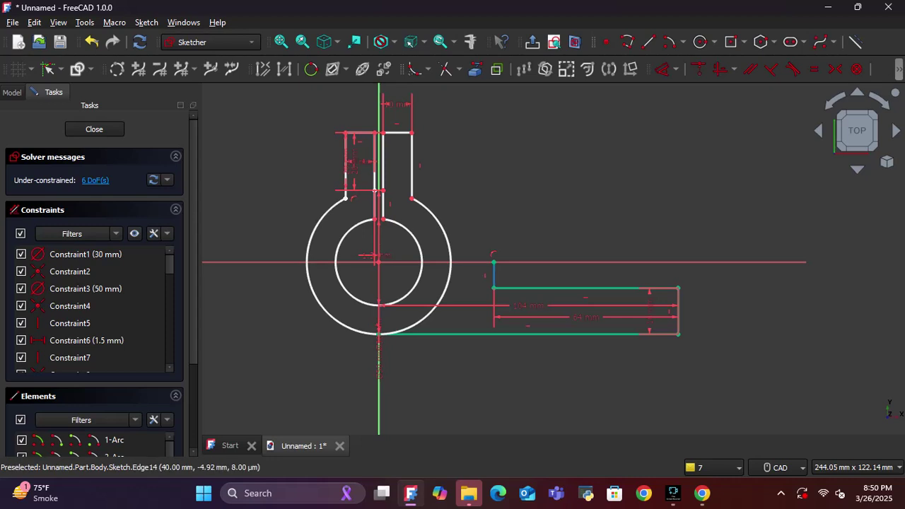
click(493, 277)
scroll(583, 224, down, 2)
scroll(564, 248, up, 1)
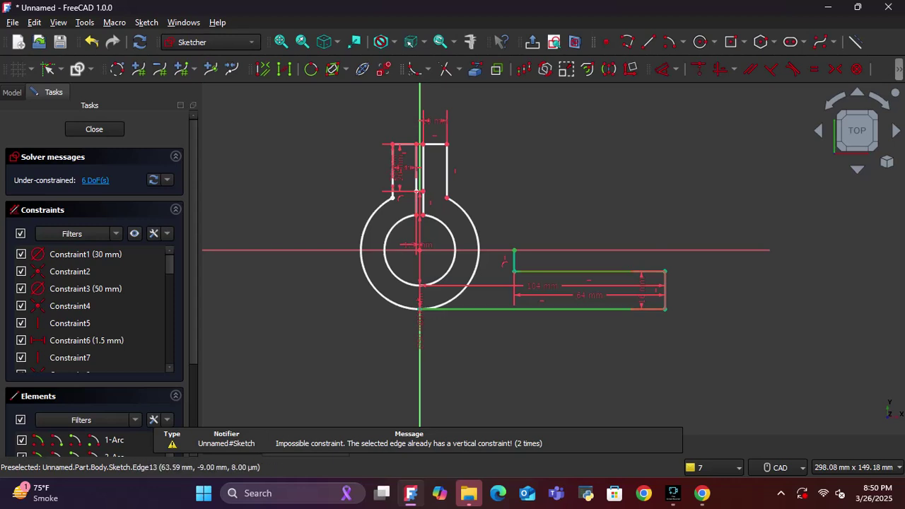
- Mirror the arm's four lines across the sketch's horizontal axis with Symmetry, keeping the original lines
scroll(514, 254, up, 7)
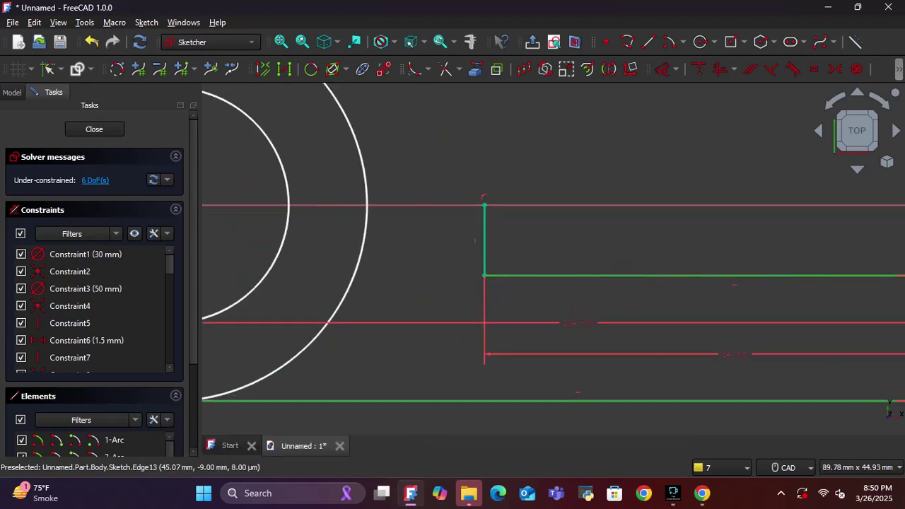
scroll(478, 240, down, 5)
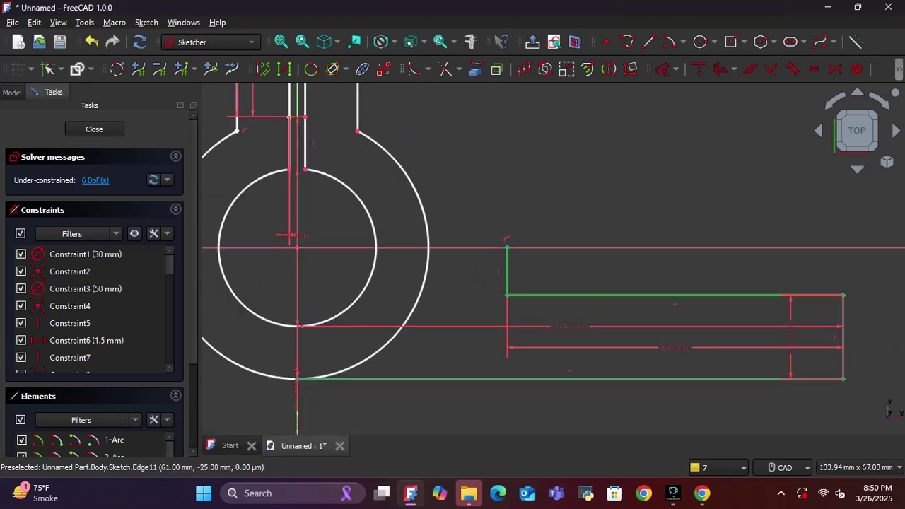
scroll(602, 255, up, 5)
scroll(614, 325, down, 5)
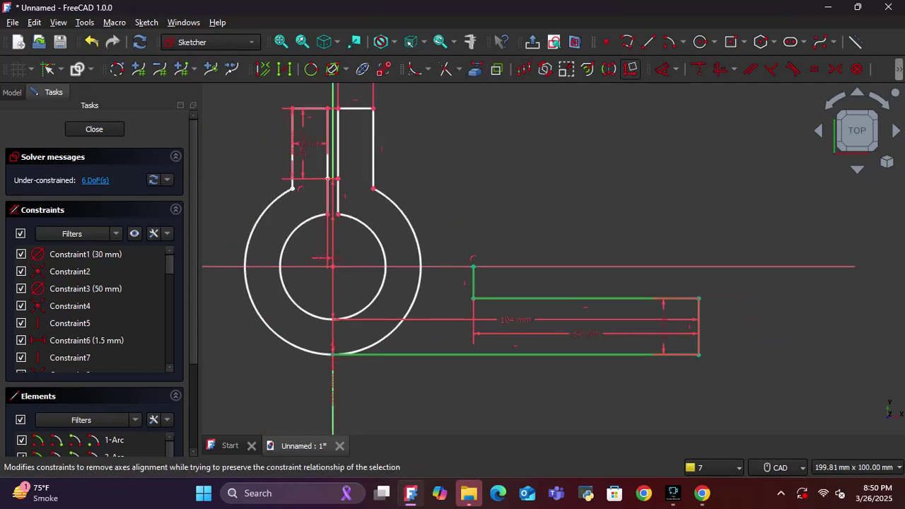
click(608, 69)
click(677, 267)
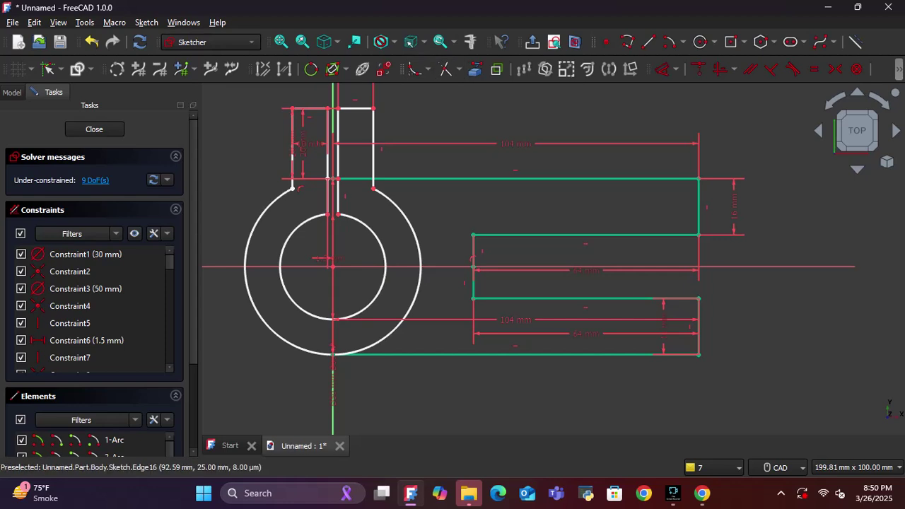
- Remove the outer circle's arc between the right tab and its lowest point, and attach the tab's outer line end to the upper arm line
click(416, 237)
key(Delete)
scroll(385, 199, up, 5)
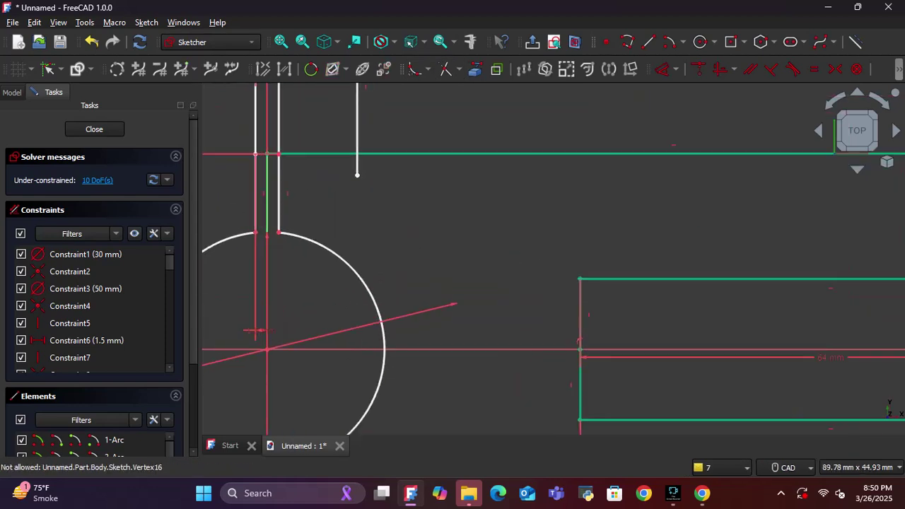
drag(357, 175, 357, 154)
- Examine the junctions of the tabs, outer arc and arm lines for open or overlapping ends, closing the sketch for a 3D view
scroll(452, 233, down, 4)
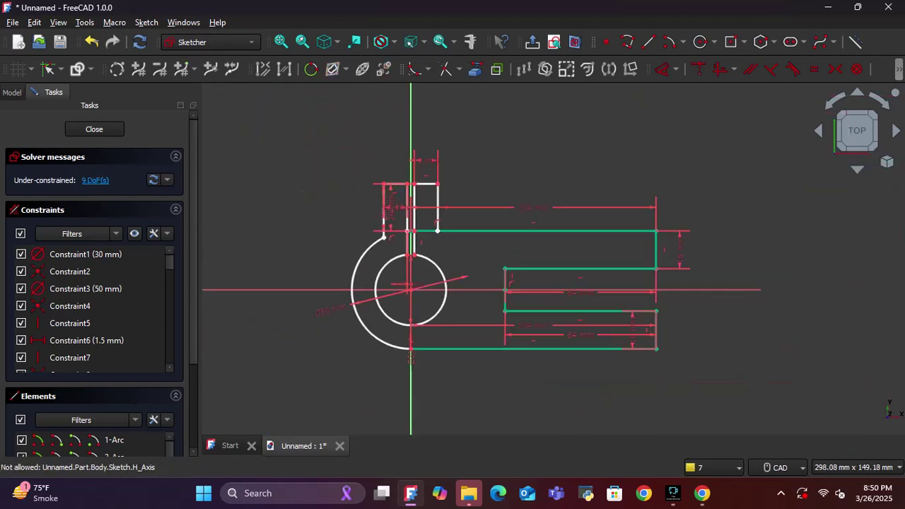
mouse_move(414, 345)
middle_down()
mouse_move(393, 277)
mouse_move(391, 292)
middle_up()
scroll(598, 305, down, 4)
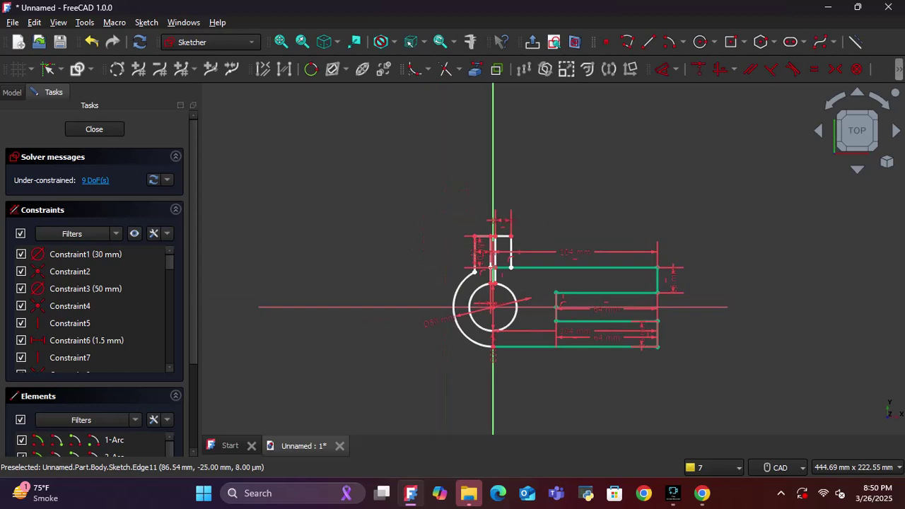
scroll(442, 220, up, 6)
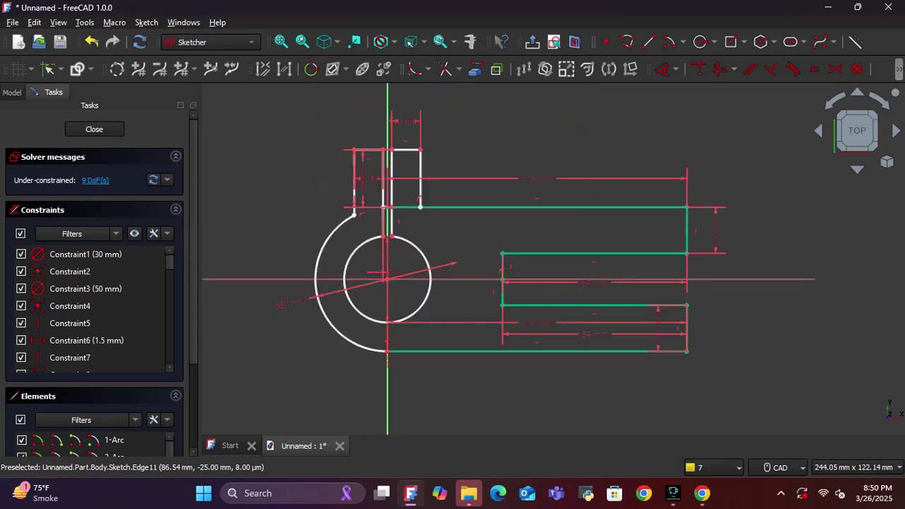
scroll(396, 240, up, 5)
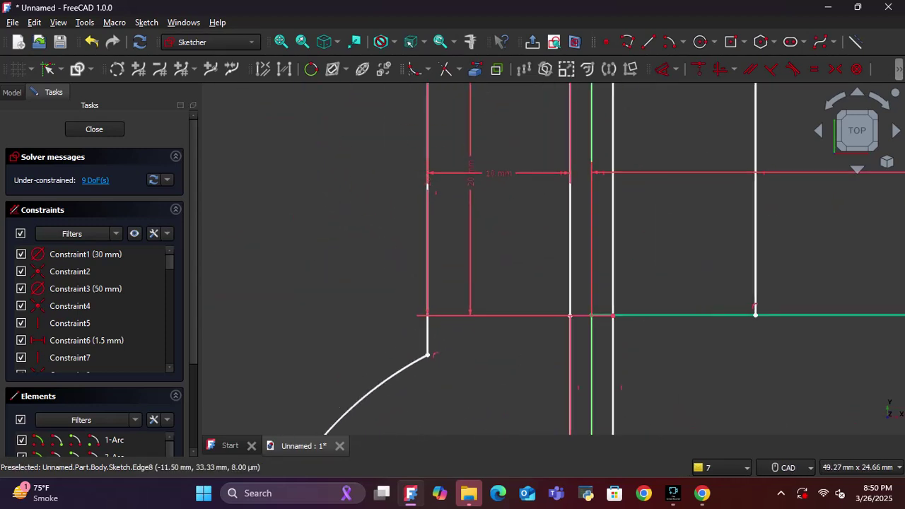
scroll(396, 241, down, 4)
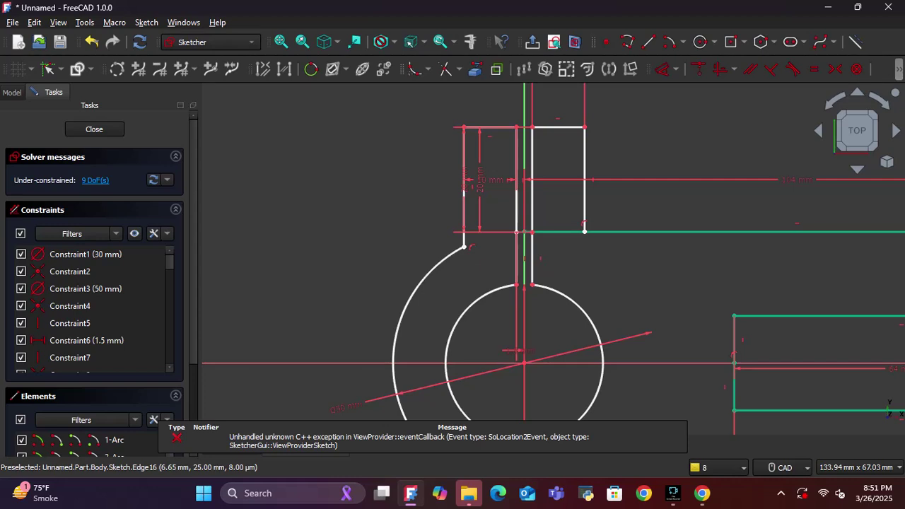
scroll(472, 212, down, 4)
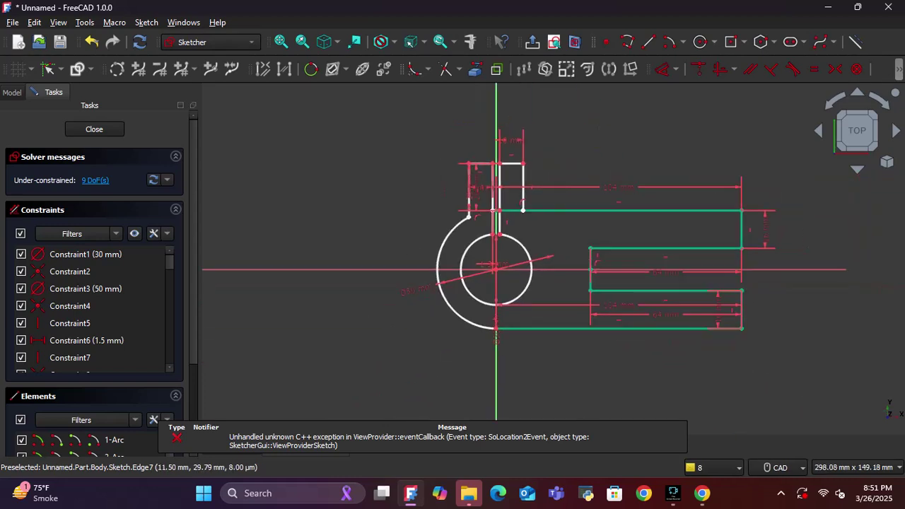
click(94, 128)
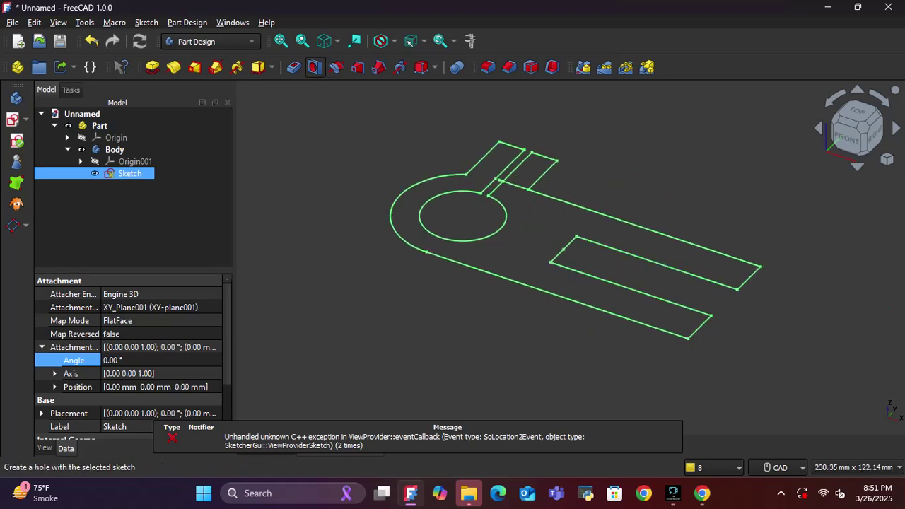
scroll(403, 270, up, 8)
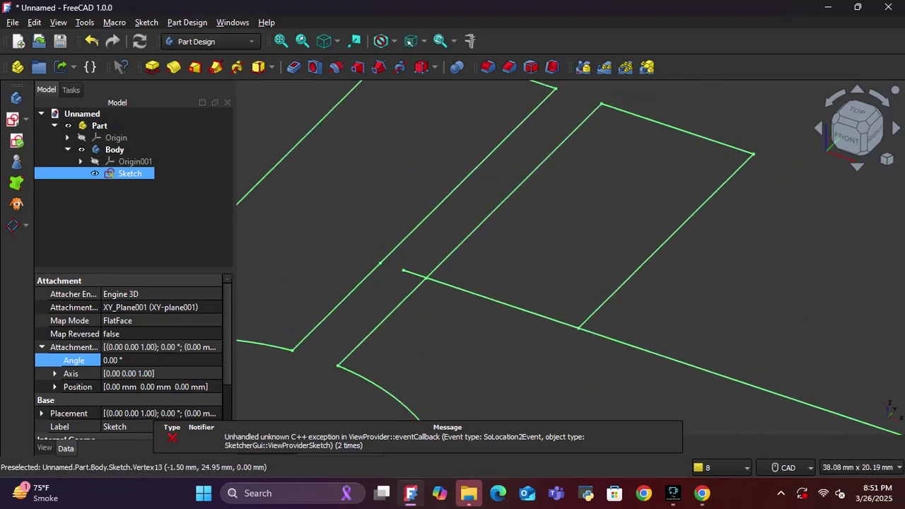
- Reopen the sketch, trim the upper arm line's overhang inward of the right tab's outer line, and close the sketch
double_click(130, 173)
scroll(301, 127, up, 2)
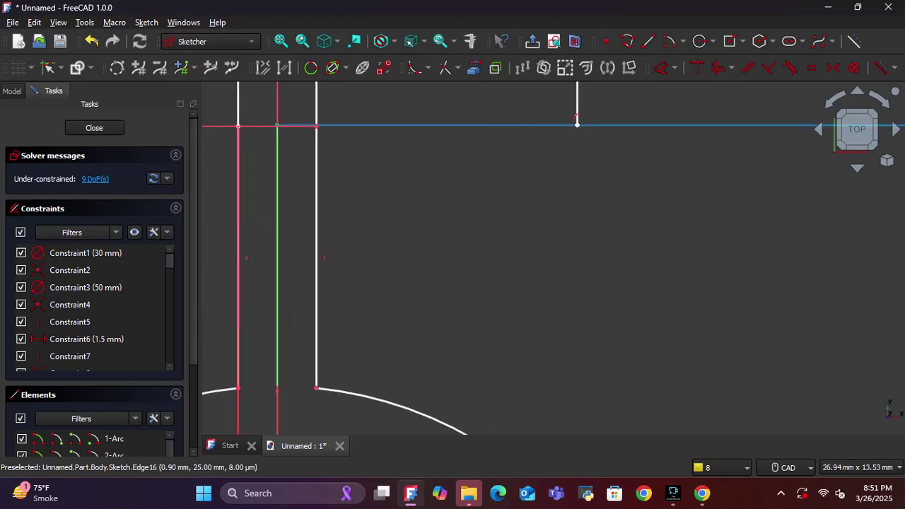
scroll(300, 126, up, 2)
click(300, 126)
mouse_move(300, 126)
middle_down()
mouse_move(352, 177)
mouse_move(409, 210)
middle_up()
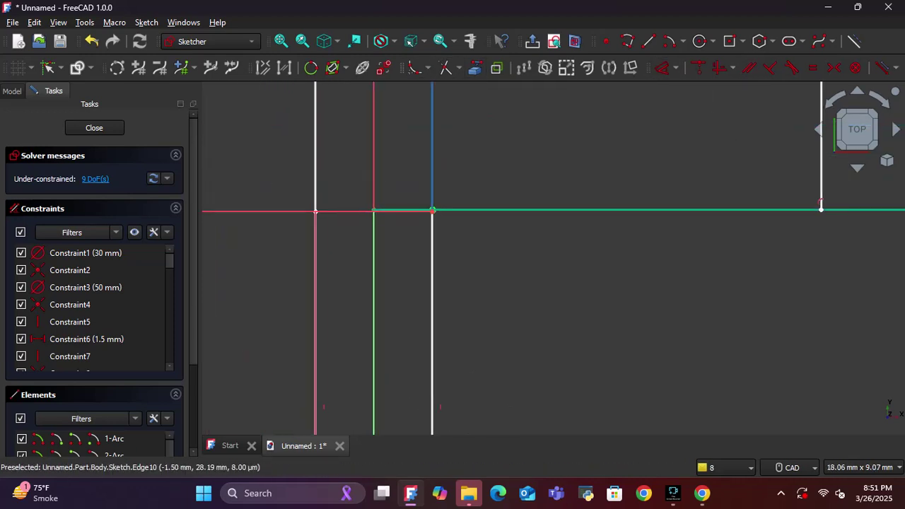
key(Escape)
scroll(524, 294, down, 10)
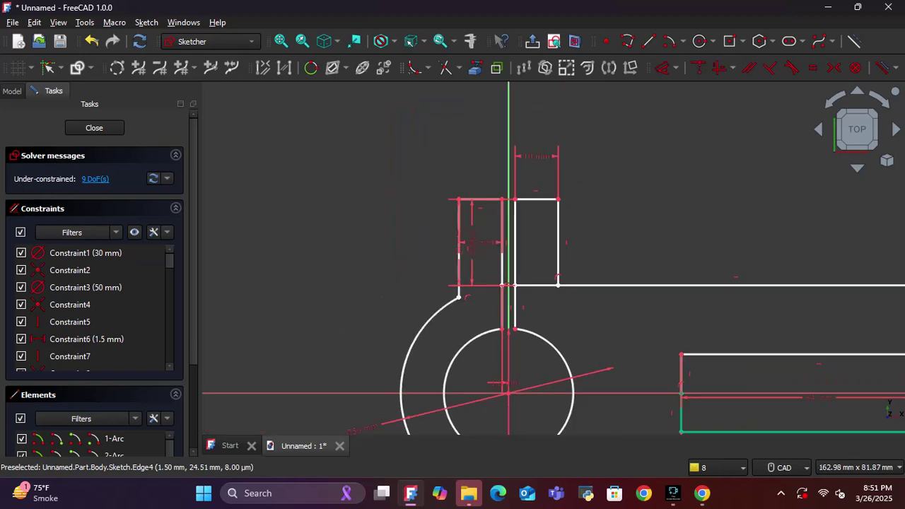
scroll(515, 286, up, 3)
scroll(530, 292, down, 3)
mouse_move(532, 289)
middle_down()
mouse_move(532, 205)
mouse_move(491, 125)
middle_up()
scroll(604, 235, down, 2)
middle_drag(604, 235, 563, 252)
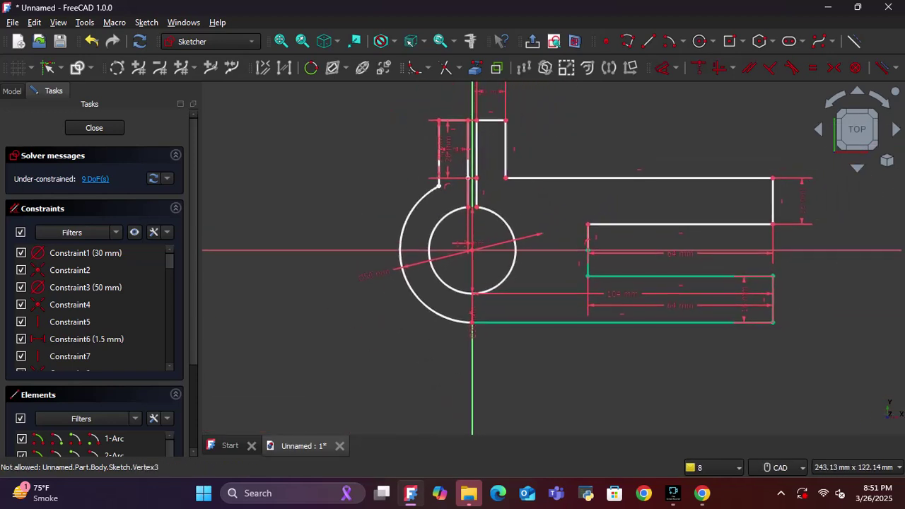
click(94, 127)
- Pad the closed clamp profile to a length of 50 mm
scroll(530, 283, down, 3)
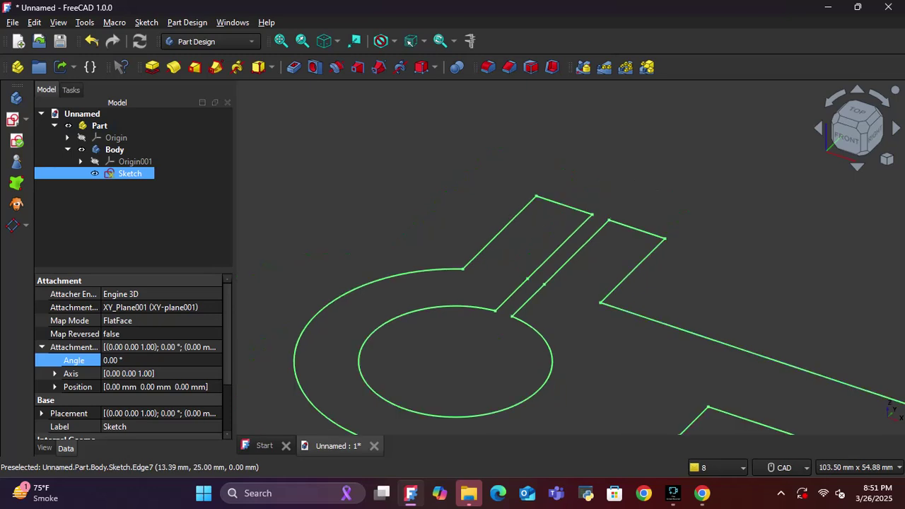
scroll(531, 283, down, 4)
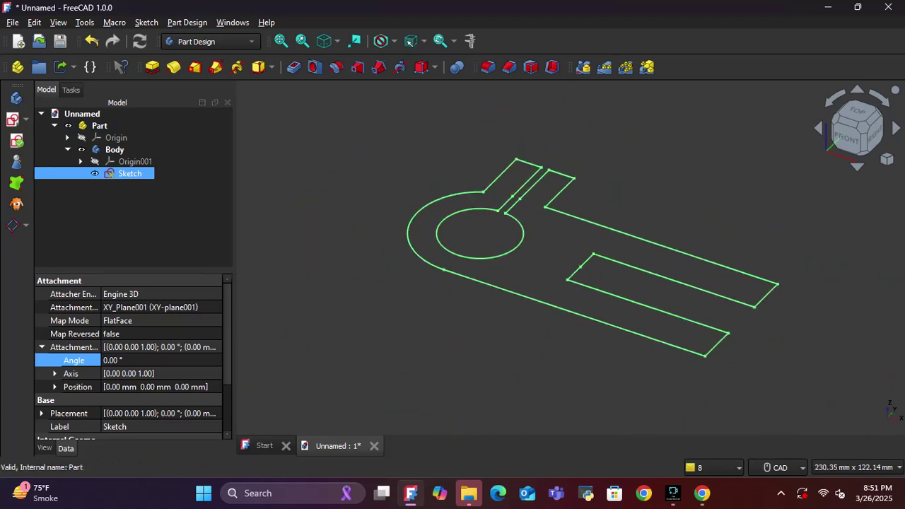
click(152, 66)
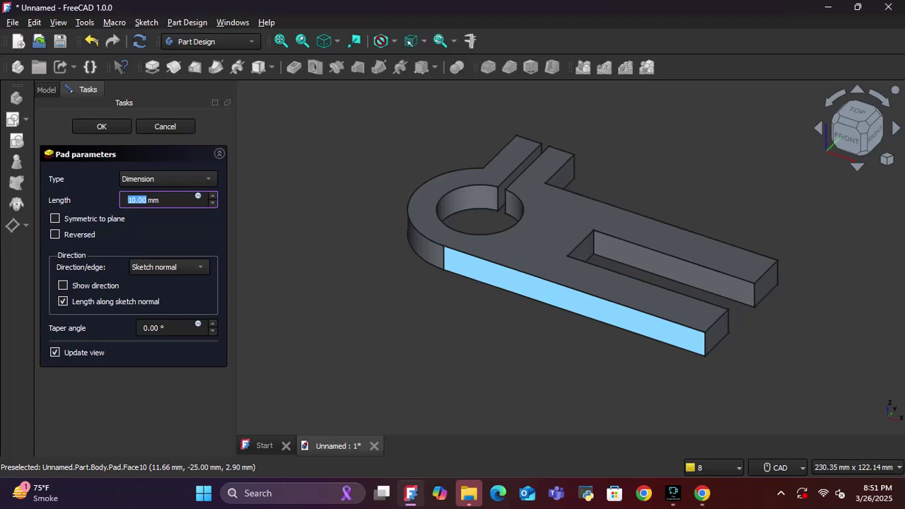
scroll(471, 273, down, 2)
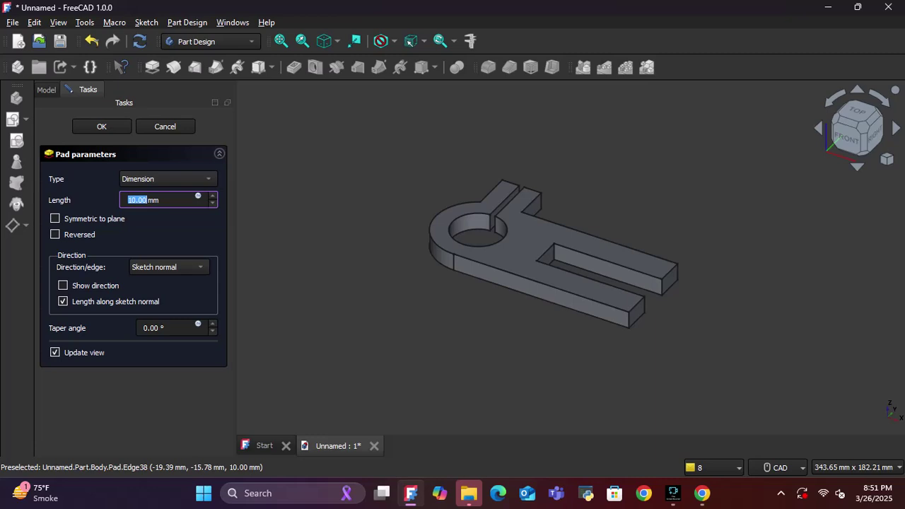
text(50)
key(Return)
- Start a fillet on the four short upper and lower edges at the free ends of the two arm prongs
scroll(353, 240, down, 4)
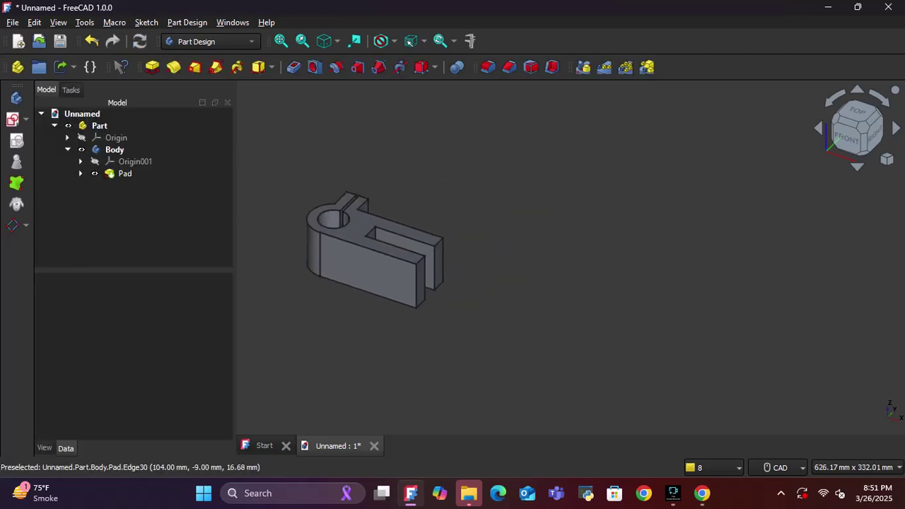
middle_drag(630, 304, 445, 273)
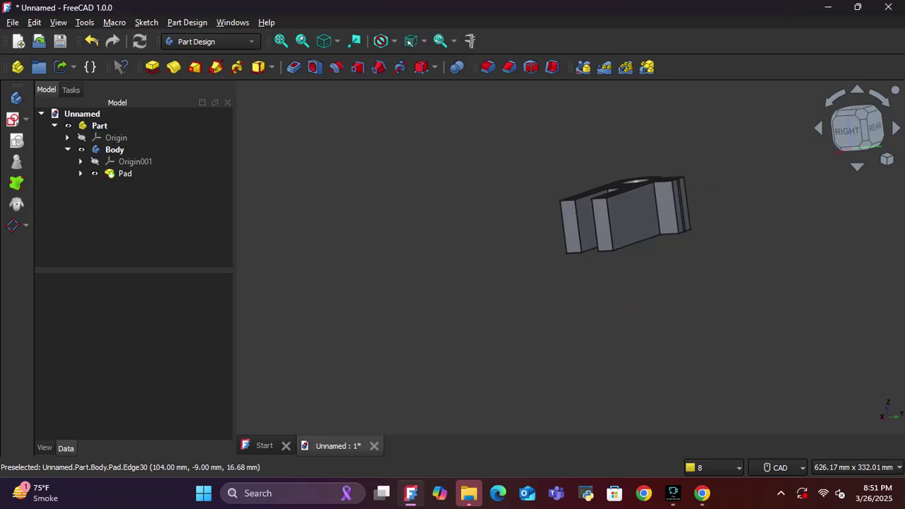
scroll(623, 247, up, 1)
middle_drag(623, 247, 452, 313)
scroll(452, 313, up, 1)
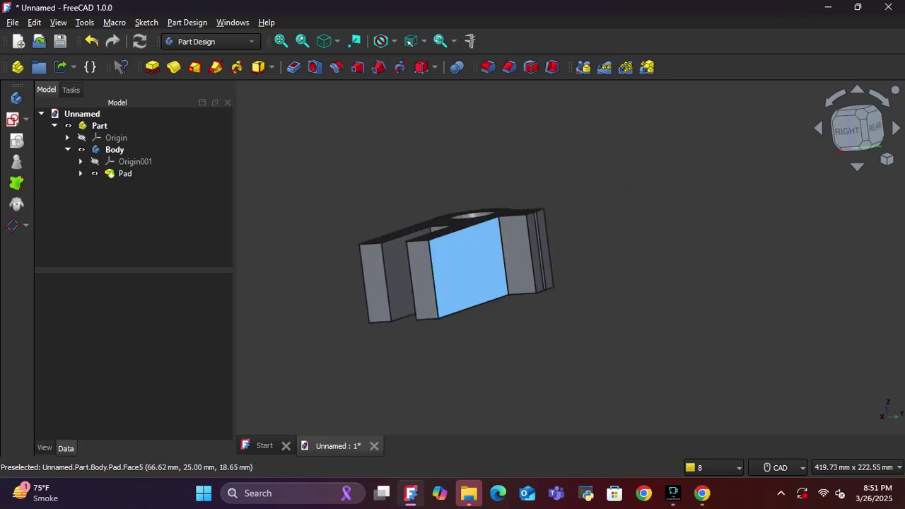
click(488, 66)
scroll(420, 261, up, 4)
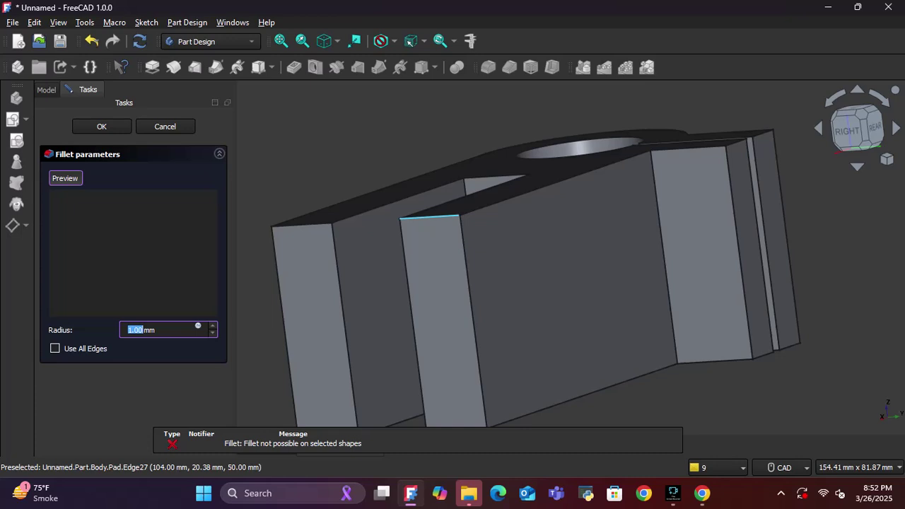
click(430, 217)
middle_drag(456, 424, 479, 275)
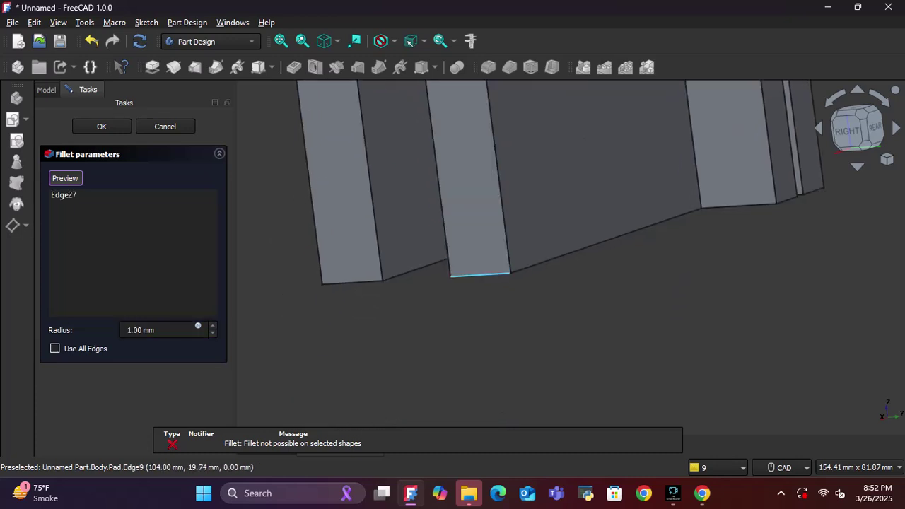
click(480, 274)
click(351, 283)
scroll(352, 282, down, 3)
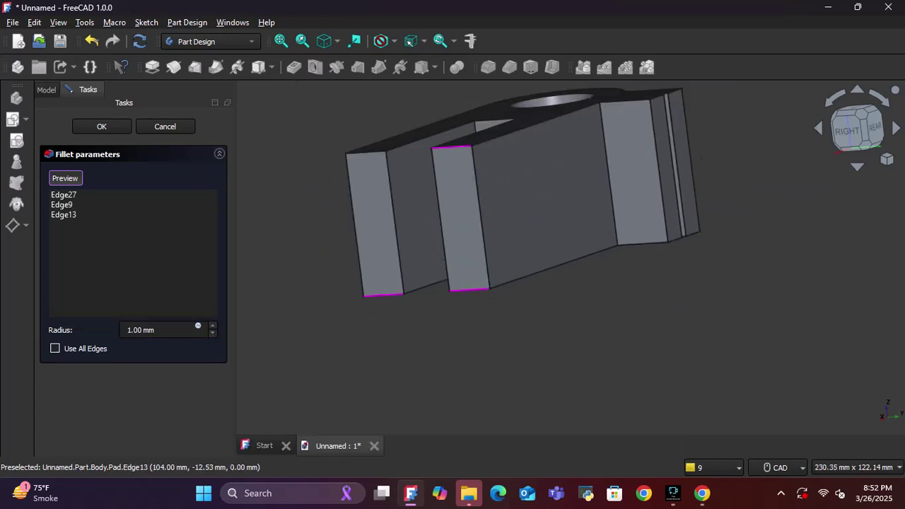
middle_drag(404, 291, 482, 366)
scroll(470, 239, up, 1)
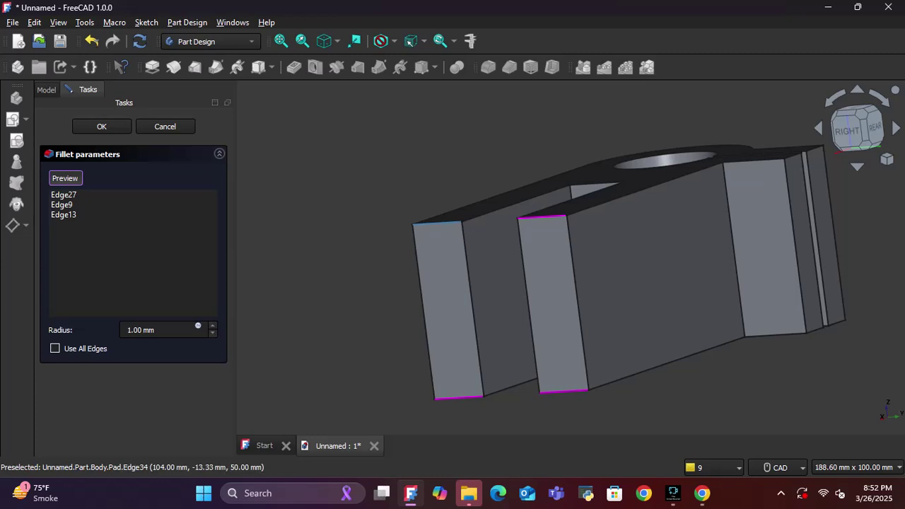
click(437, 223)
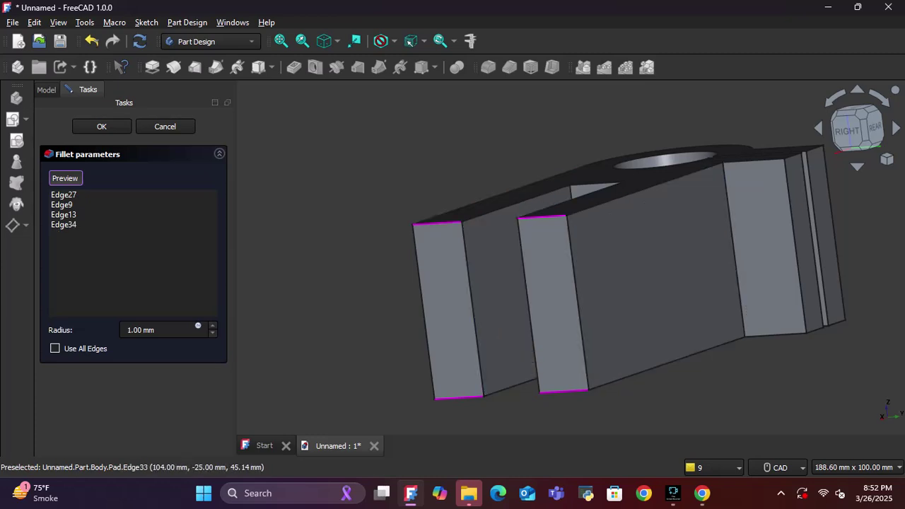
- Increase the prong-end fillet radius up to 25 mm and reduce it to 24 mm
click(212, 326)
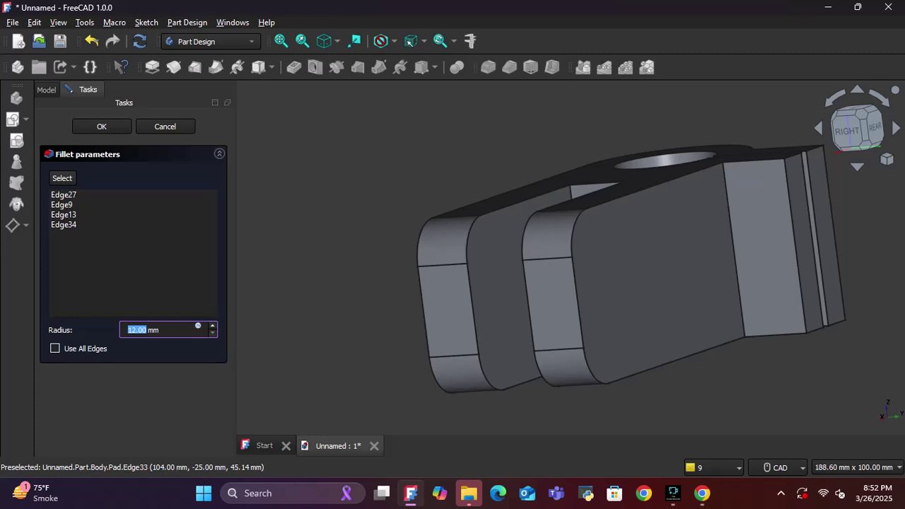
scroll(212, 326, up, 10)
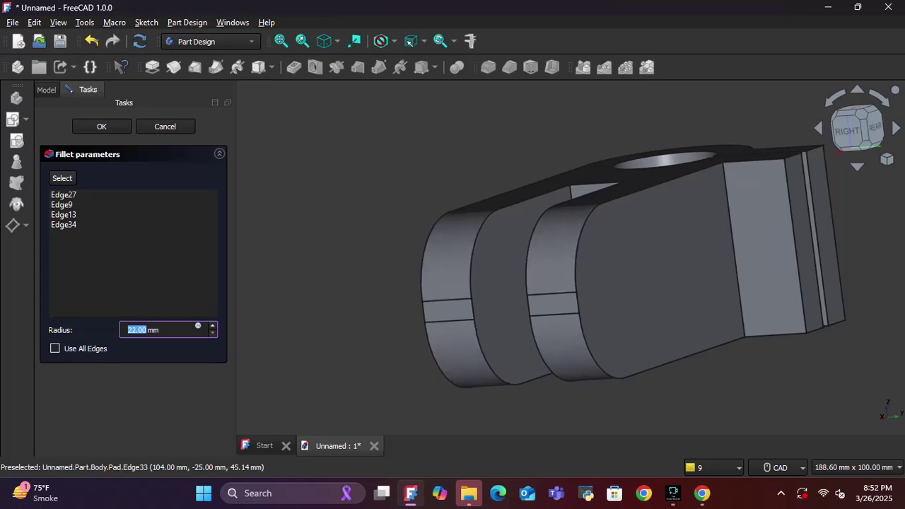
scroll(198, 326, up, 3)
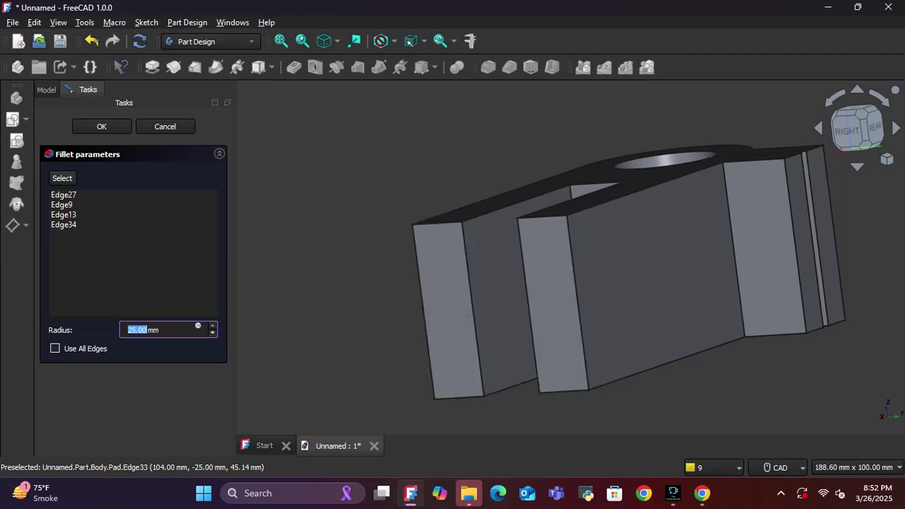
key(Down)
key(Tab)
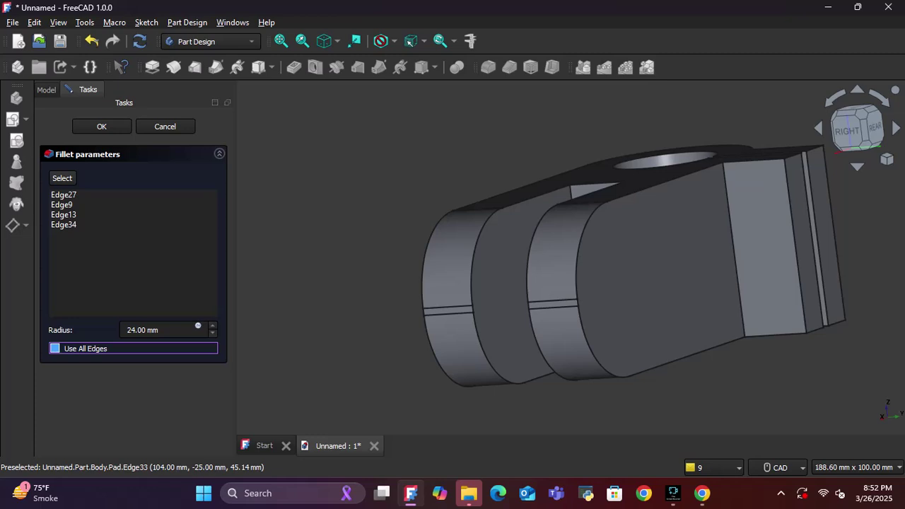
- Try a 25 mm fillet radius with Use All Edges enabled
key(space)
key(shift+Tab)
key(Up)
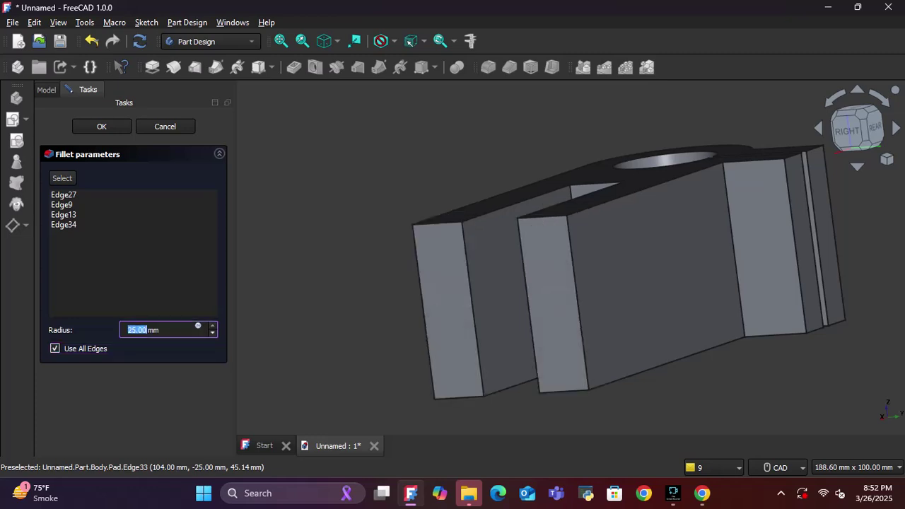
key(equal)
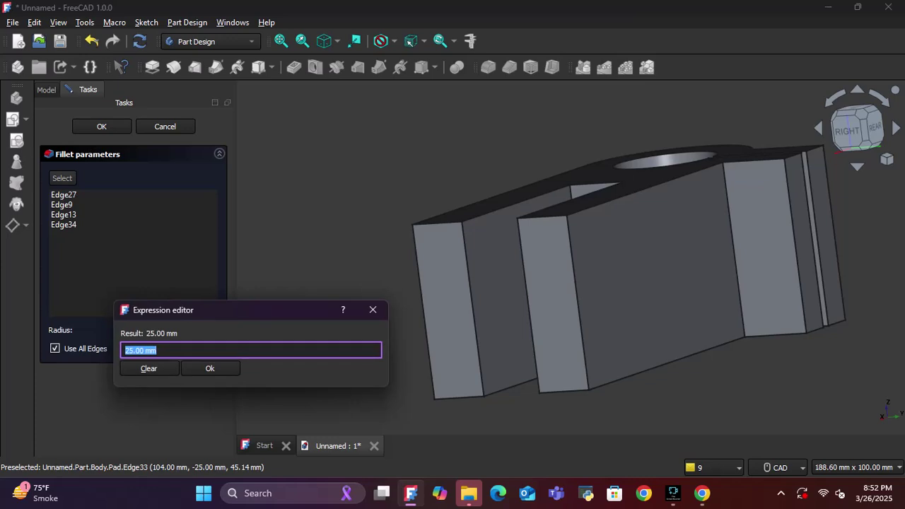
key(End)
key(Return)
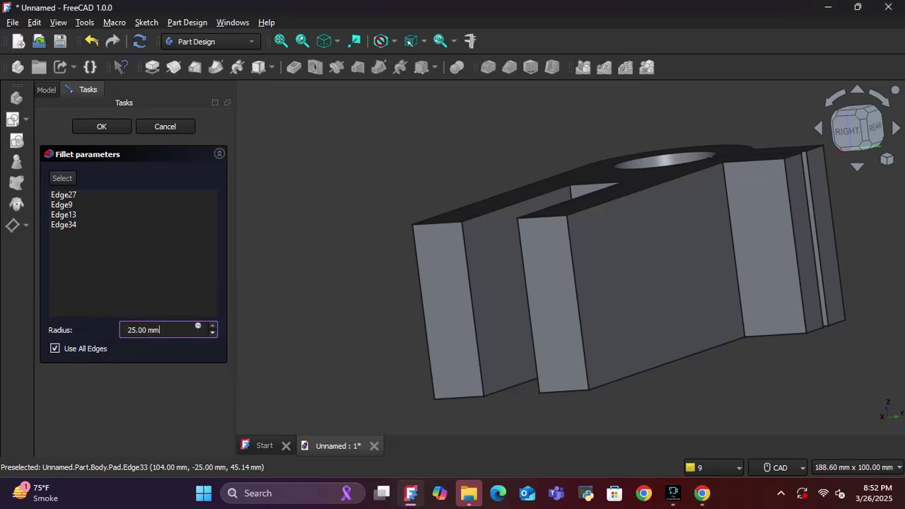
- Disable Use All Edges, set the fillet radius to 24 mm and apply the fillet to the prong ends
key(Down)
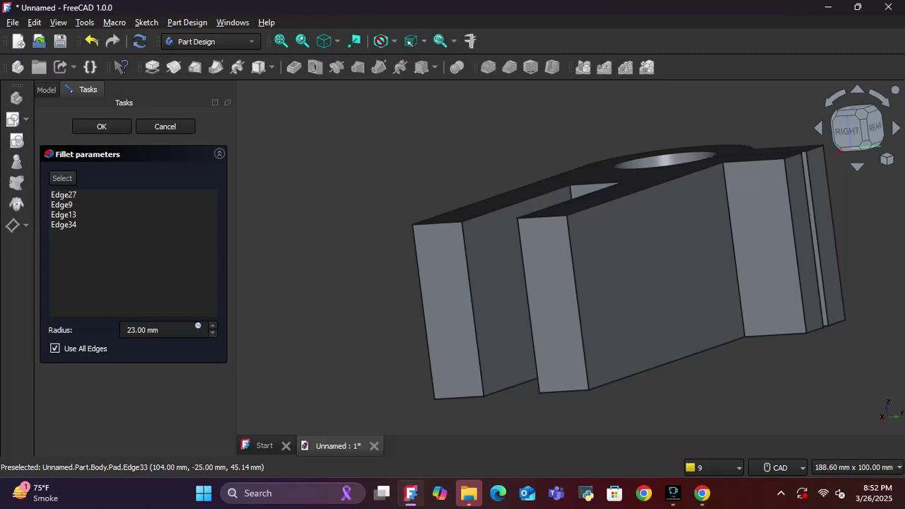
key(Tab)
click(160, 329)
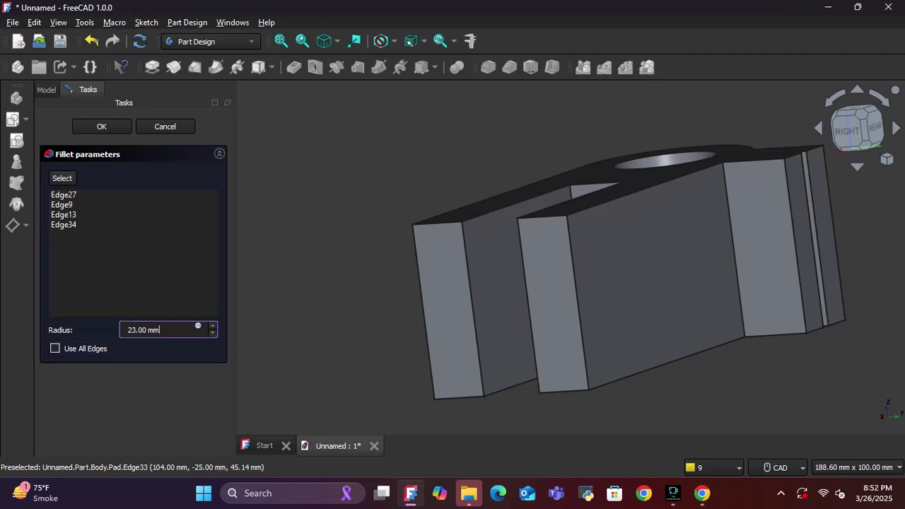
key(ctrl+a)
key(Up)
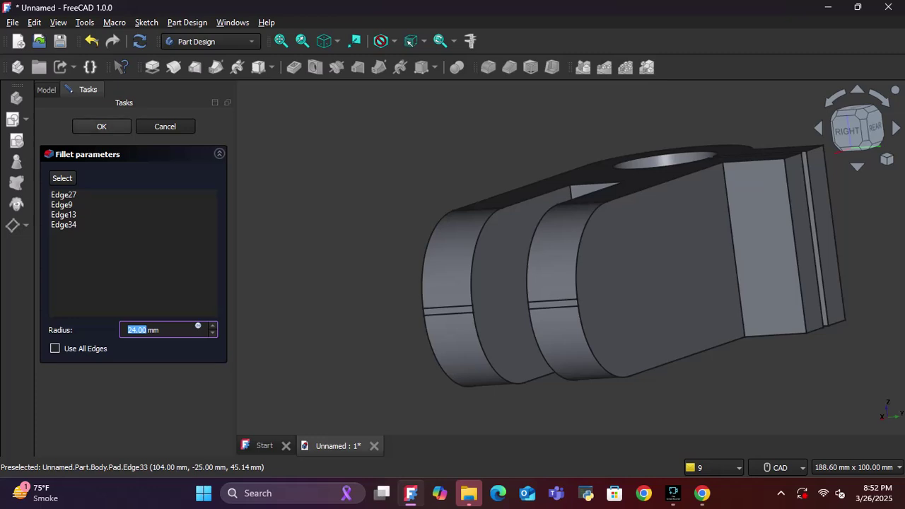
click(101, 126)
- Inspect the narrow flat strip between the fillets on the prong end and the fillet's Radius property
scroll(452, 314, up, 3)
scroll(452, 314, up, 3)
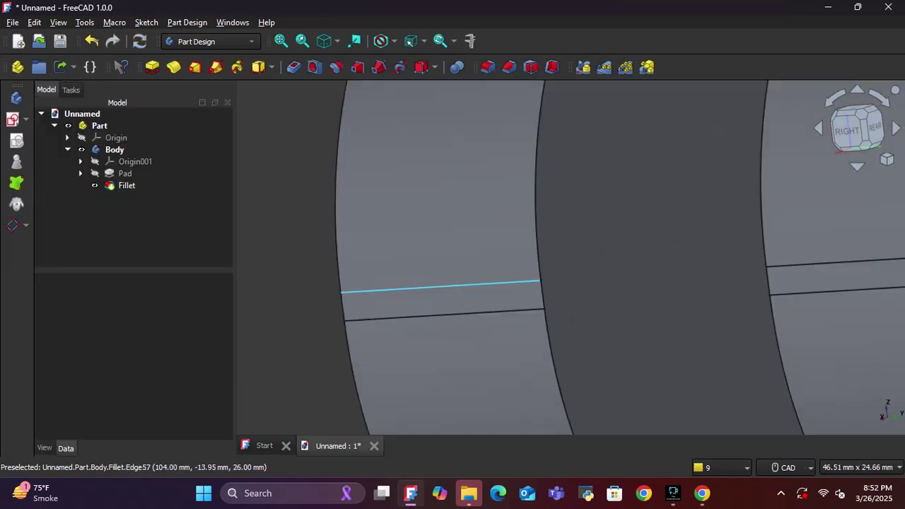
click(442, 286)
click(442, 284)
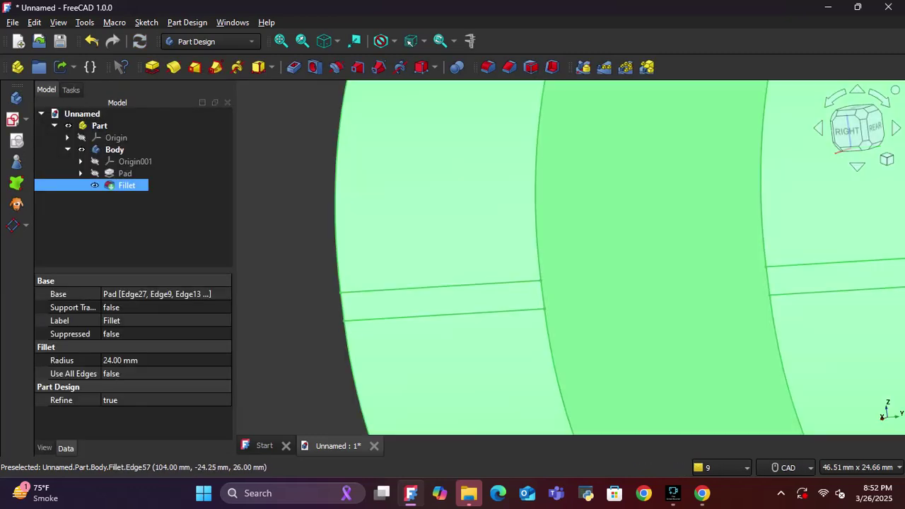
click(441, 287)
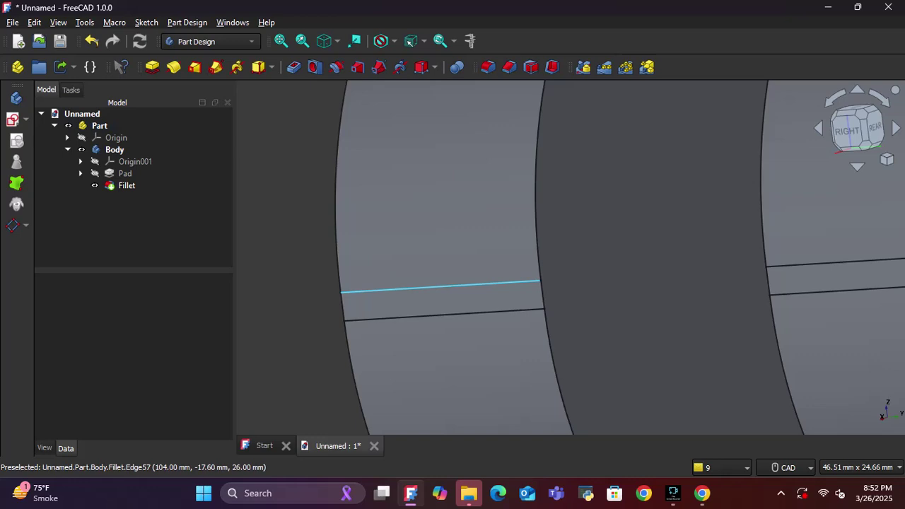
click(442, 286)
click(68, 360)
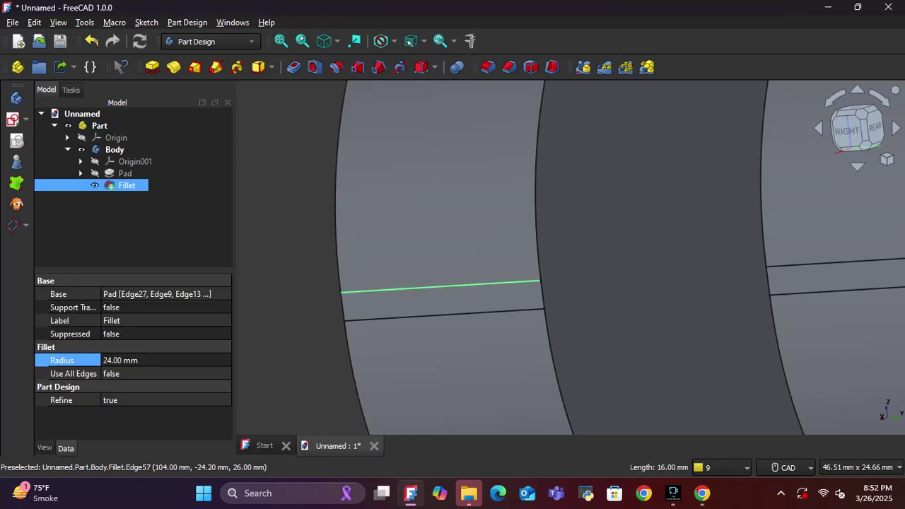
click(141, 361)
key(Tab)
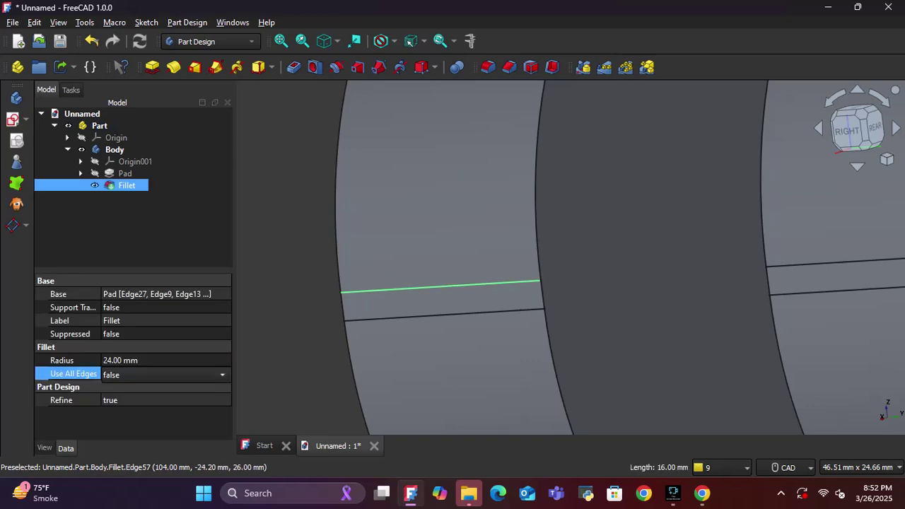
key(shift+Tab)
key(Return)
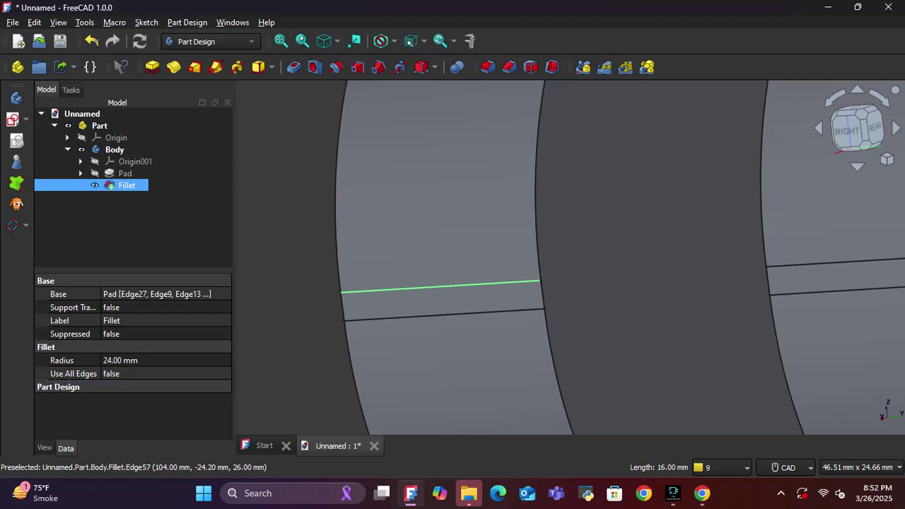
click(58, 386)
- Suppress the prong-end fillet and try a radius of 24.10 mm
click(165, 333)
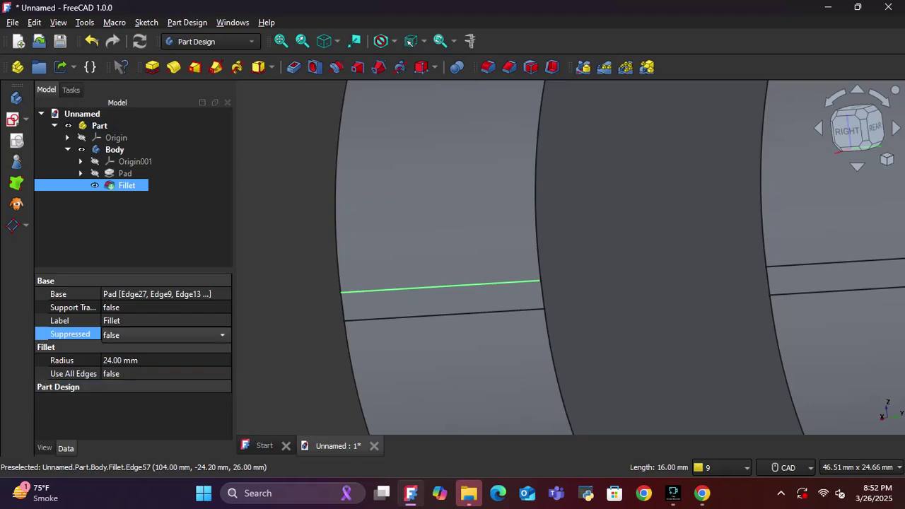
click(166, 334)
key(Down)
key(Return)
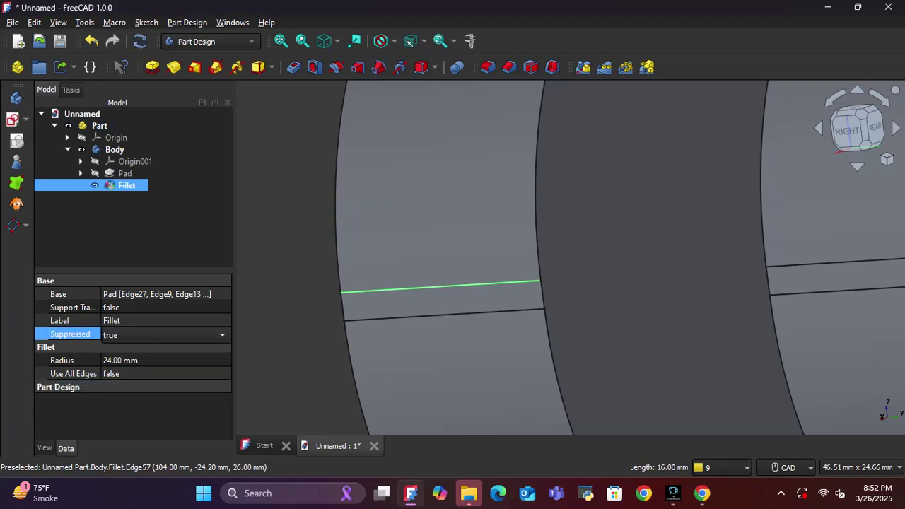
key(Tab)
scroll(537, 269, down, 8)
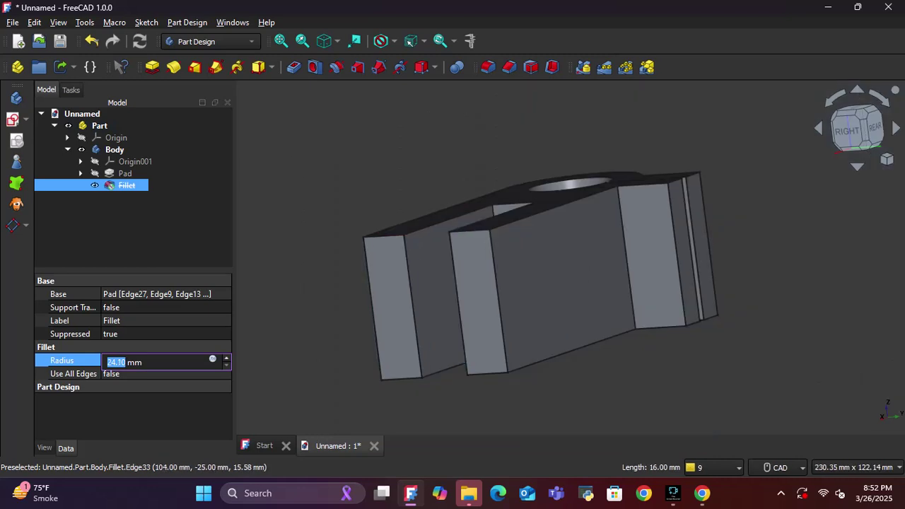
- Return the fillet radius to 24 mm and reactivate the suppressed fillet
key(Down)
key(shift+Tab)
key(shift+Tab)
key(Tab)
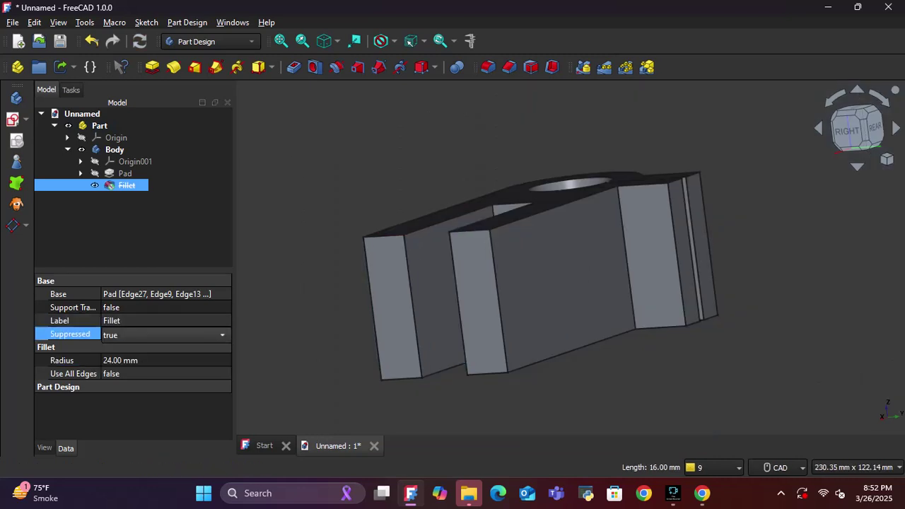
key(Up)
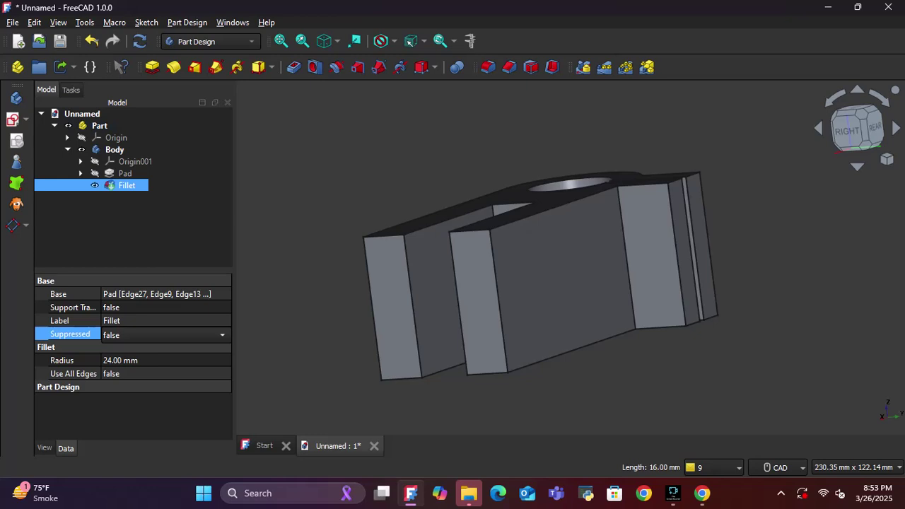
click(320, 334)
scroll(320, 333, down, 4)
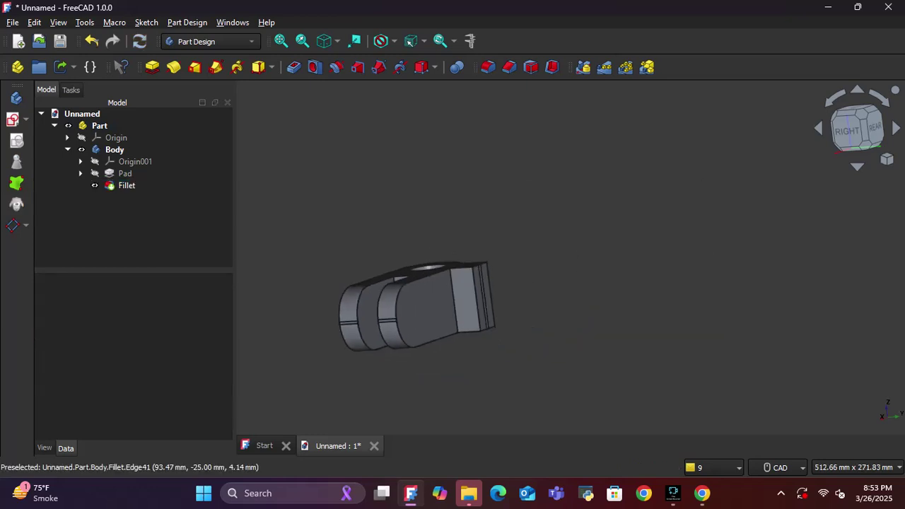
scroll(425, 332, up, 2)
click(424, 325)
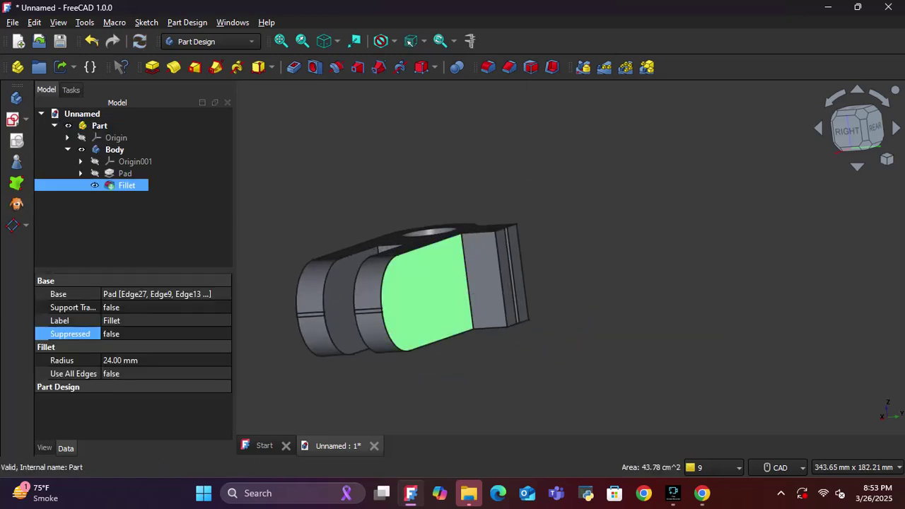
click(152, 67)
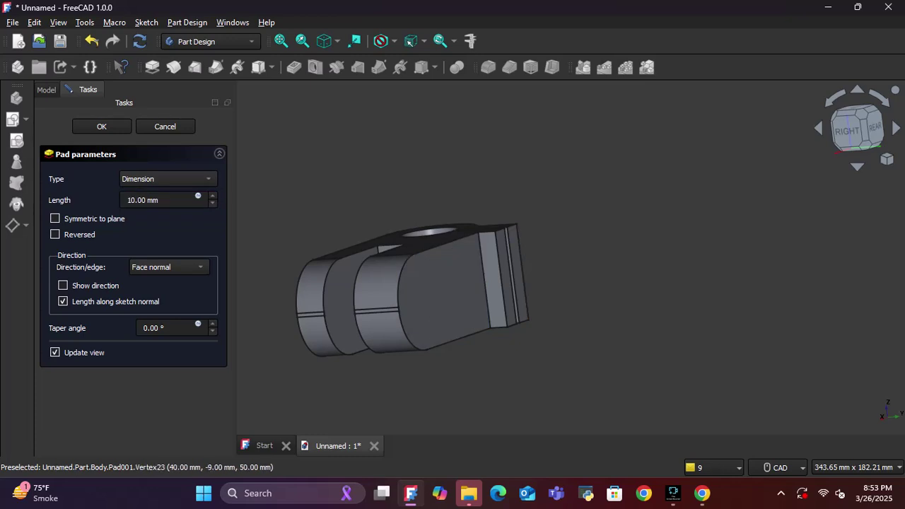
click(165, 126)
- Create a sketch on the outer side face of the tab-side prong and project its rounded end's upper arc as external geometry
click(424, 297)
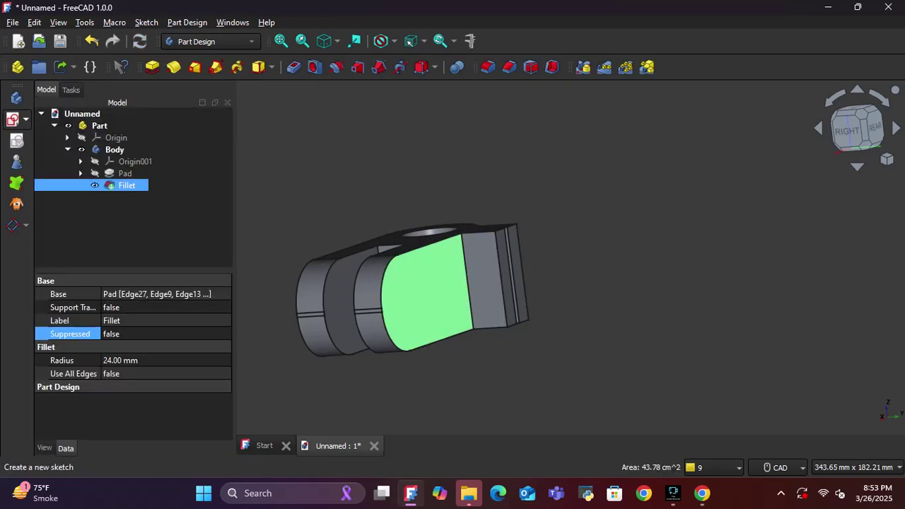
click(12, 119)
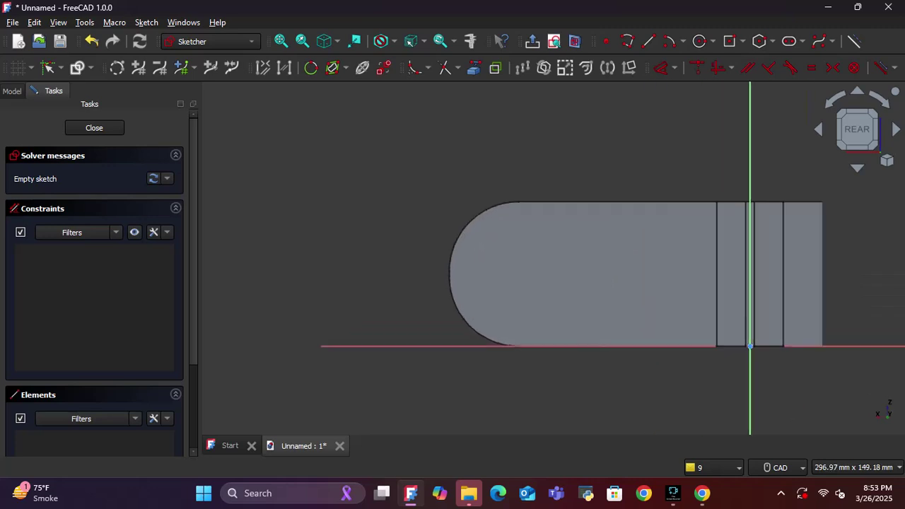
click(474, 67)
click(454, 226)
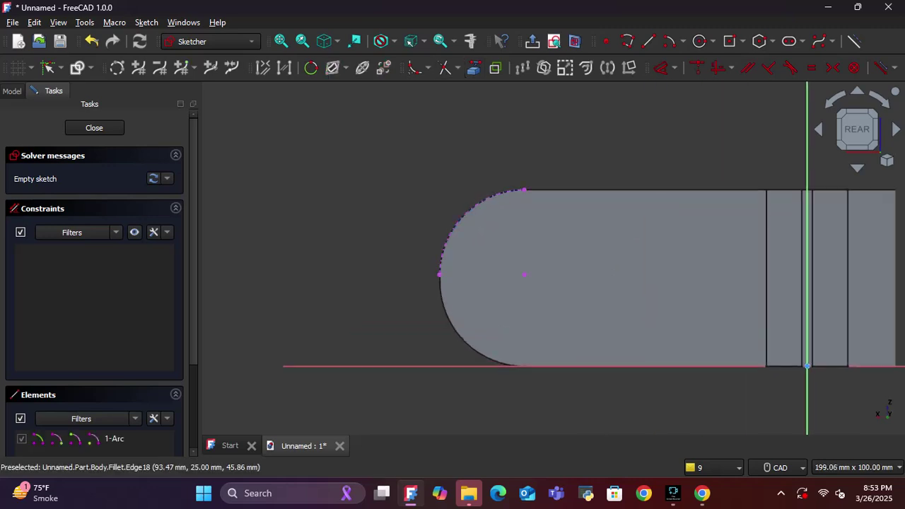
- Draw an 18 mm diameter circle centred on the projected arc's centre point and close the sketch
middle_drag(459, 335, 379, 302)
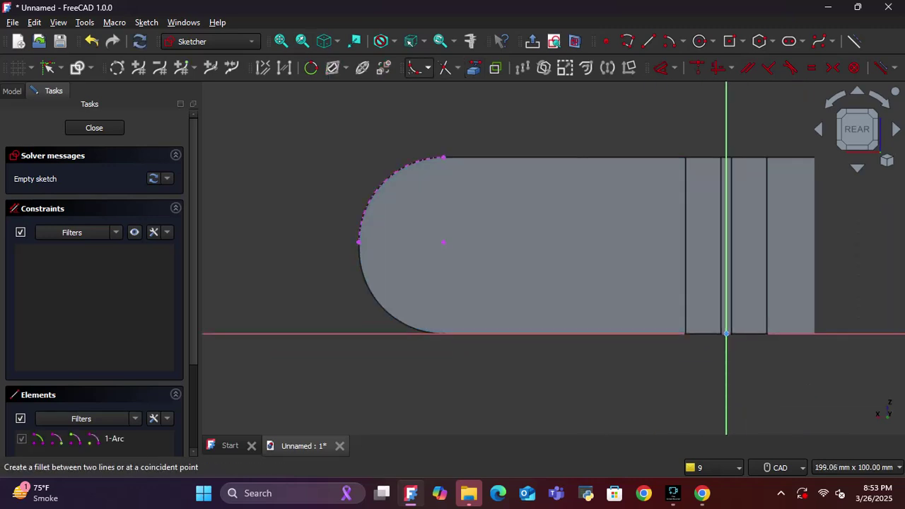
click(699, 41)
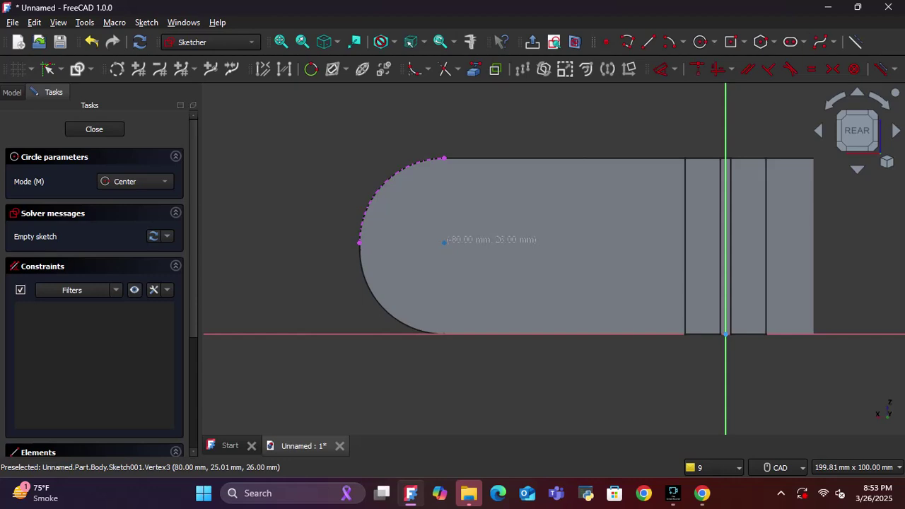
click(444, 242)
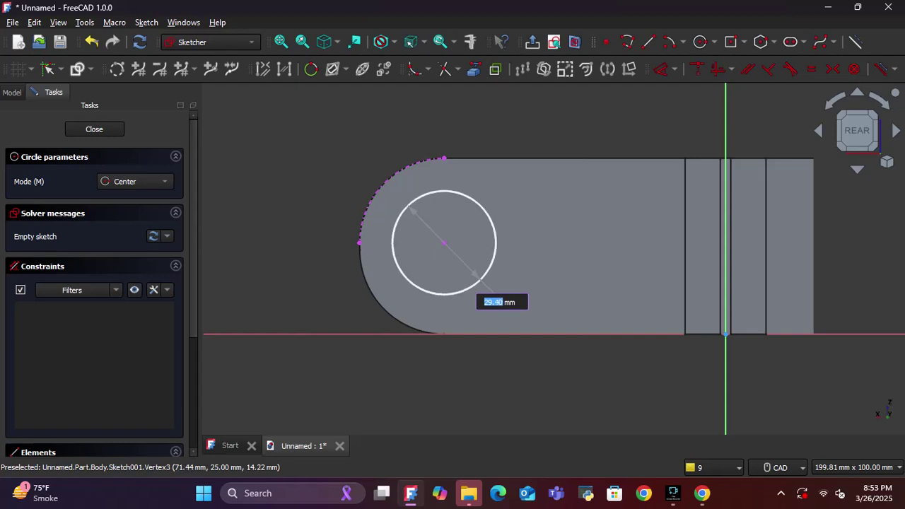
text(18)
key(Return)
scroll(504, 279, down, 3)
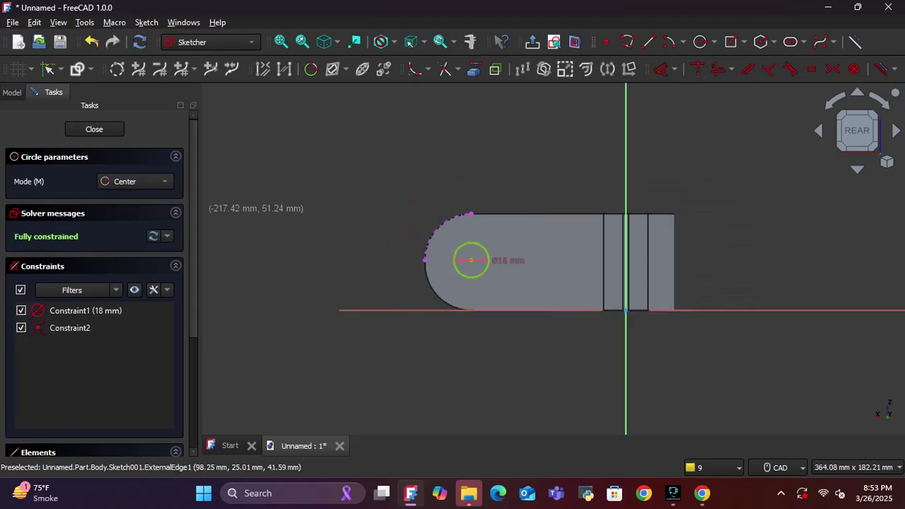
click(94, 129)
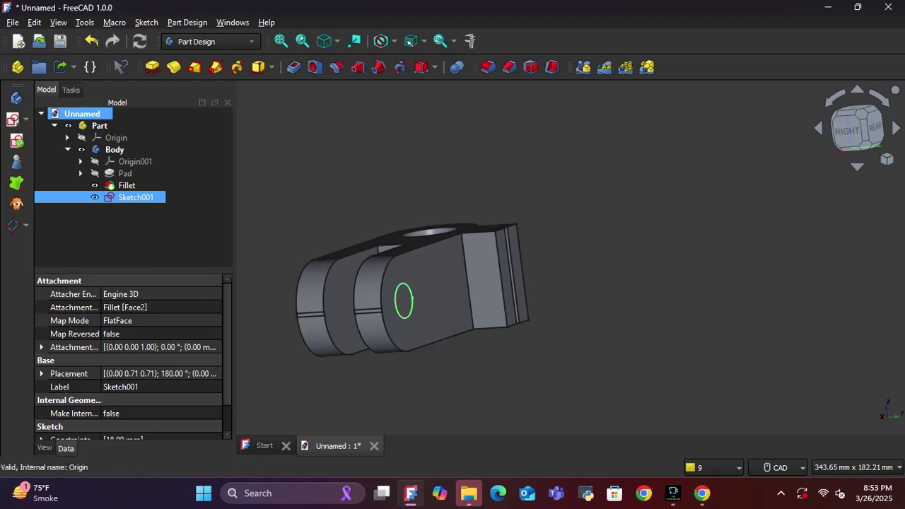
- Pocket the circle sketch with type Through all to cut the pin hole across both prongs
click(293, 68)
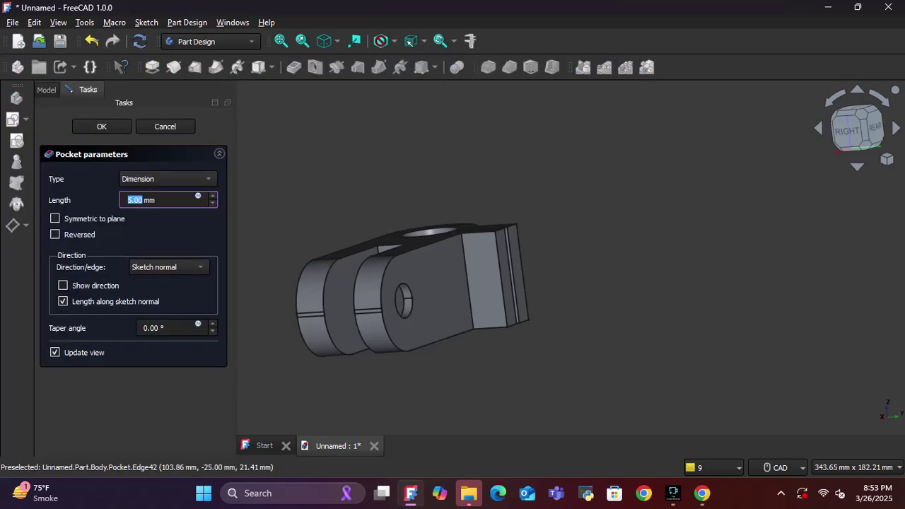
click(167, 179)
click(142, 191)
scroll(566, 395, down, 2)
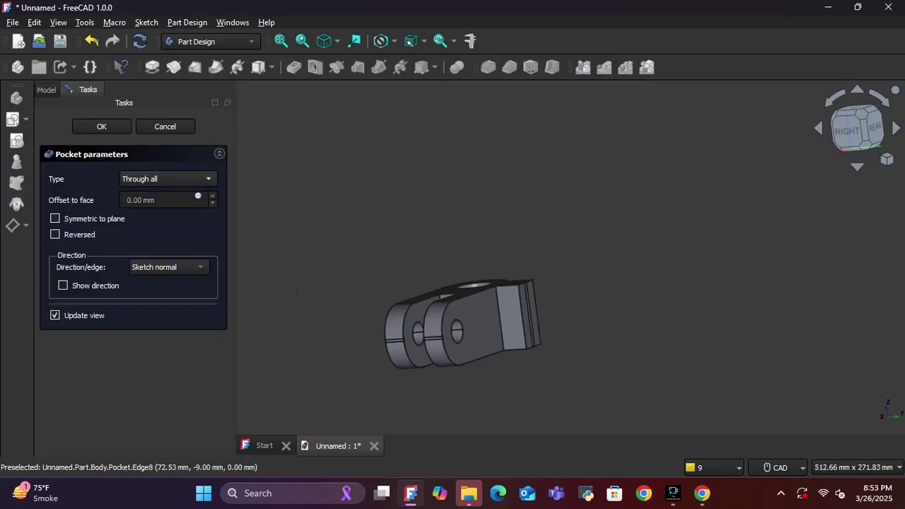
scroll(424, 283, up, 2)
click(101, 126)
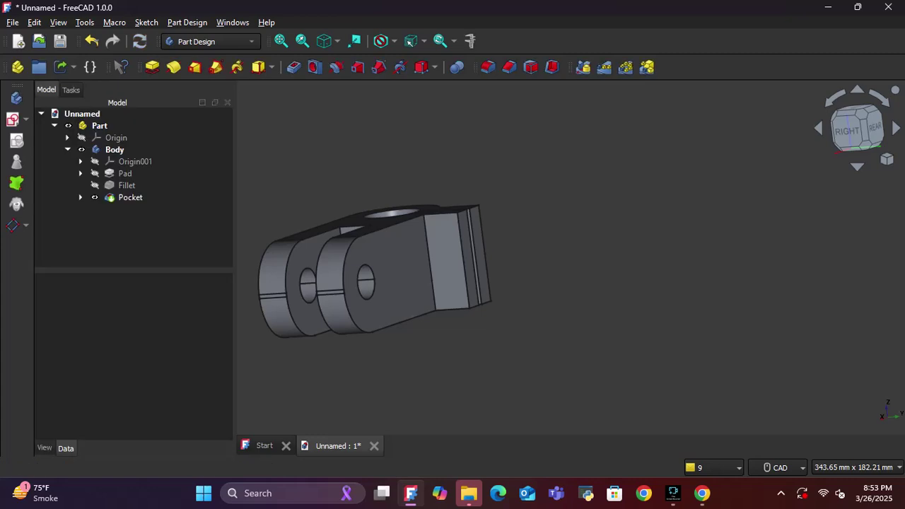
- Create a sketch on the tab's flat face beside the prong and project its upper and outer vertical edges as external geometry
scroll(290, 293, up, 2)
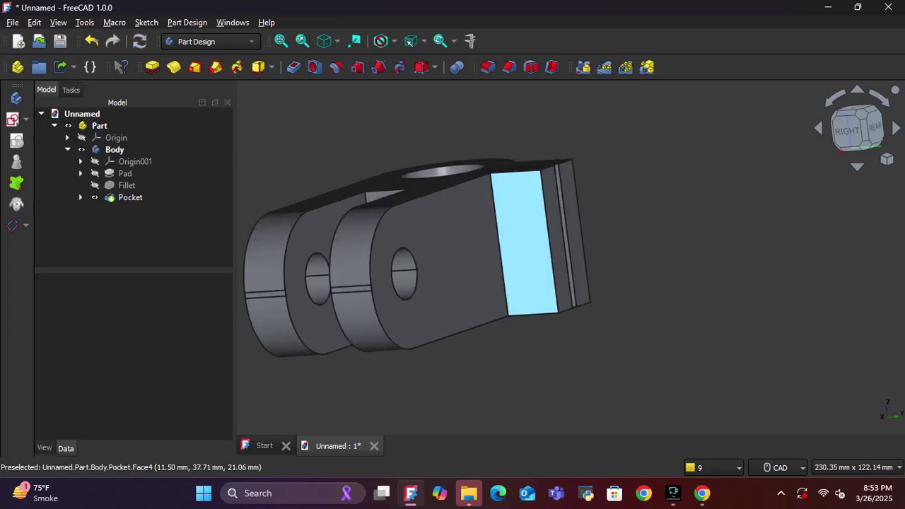
click(524, 243)
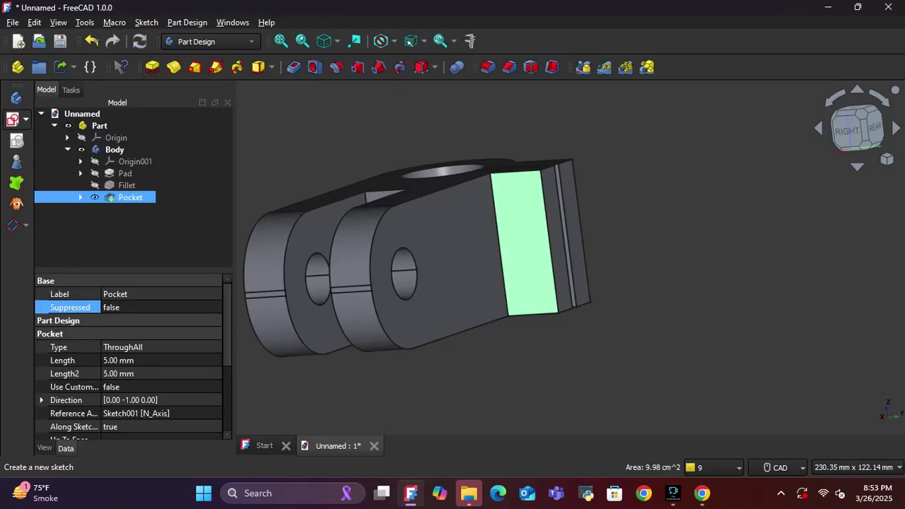
click(12, 119)
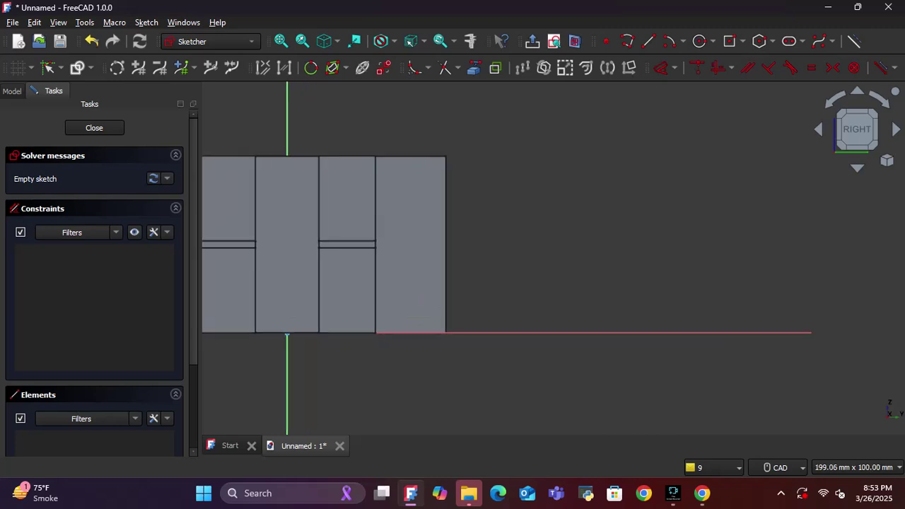
scroll(398, 169, up, 1)
middle_drag(399, 169, 388, 200)
click(473, 69)
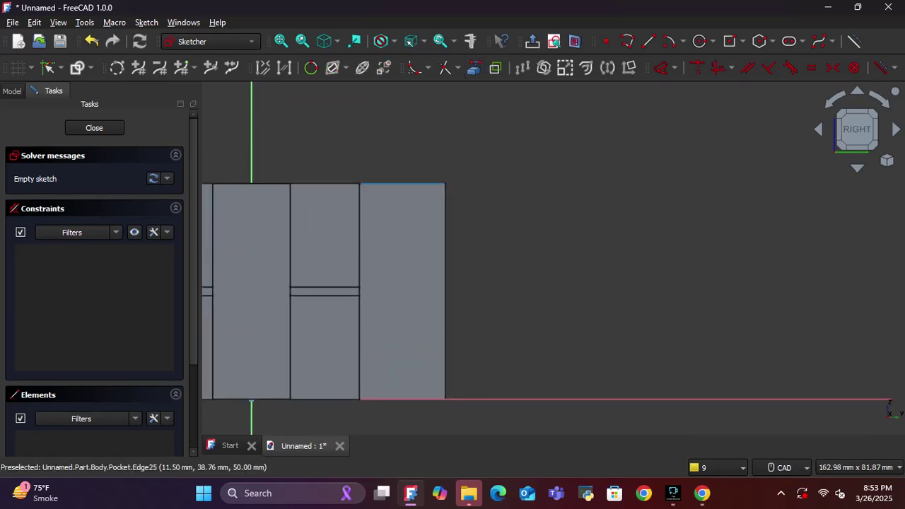
click(403, 185)
click(445, 296)
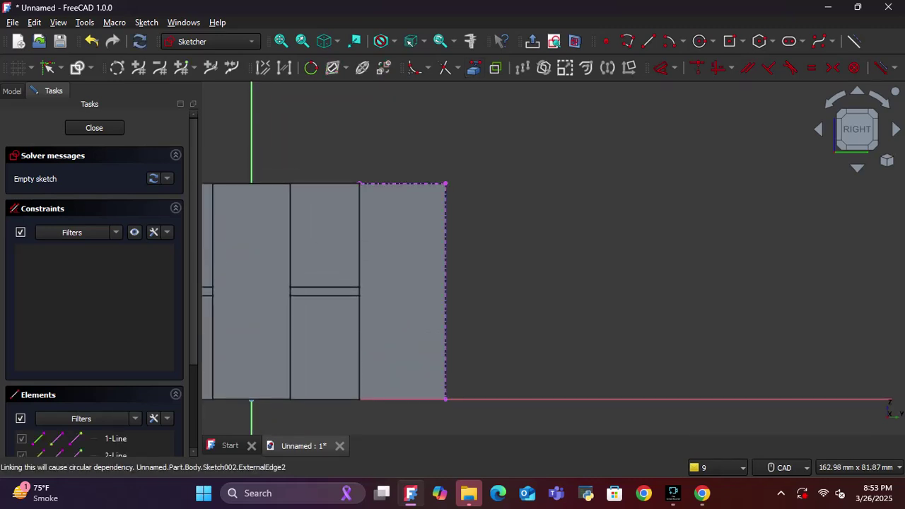
- Draw a circle about 10 mm in diameter in the upper part of the tab face
key(g)
key(c)
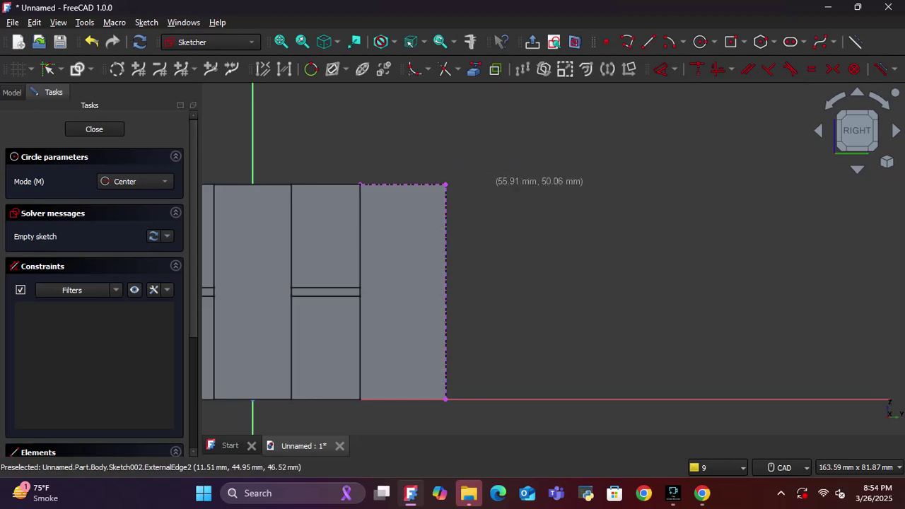
click(406, 234)
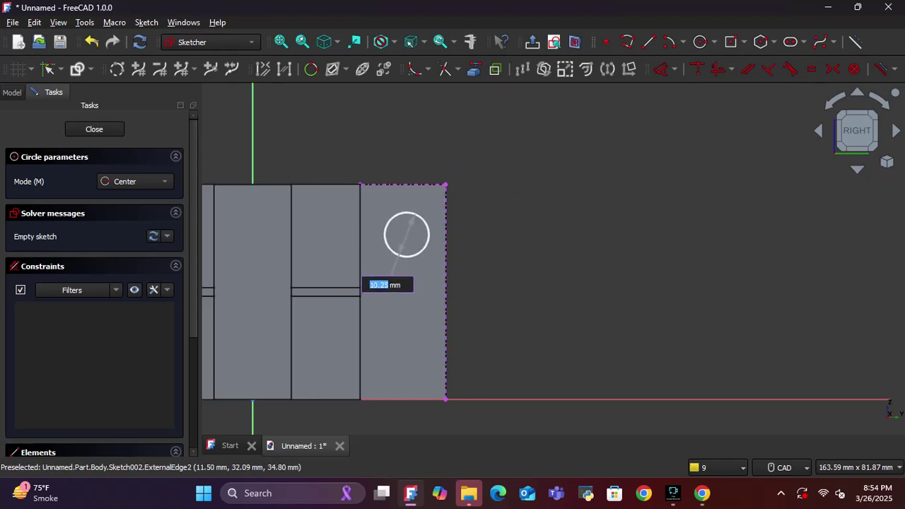
click(424, 248)
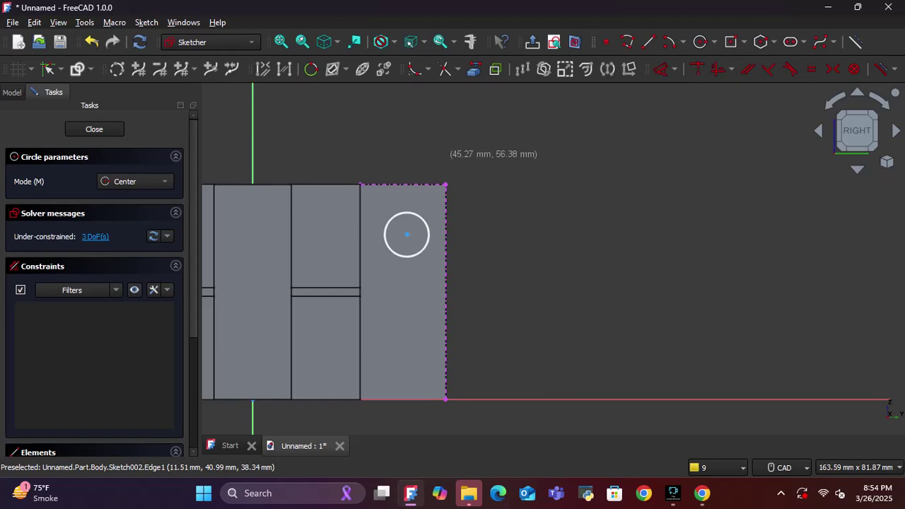
key(Escape)
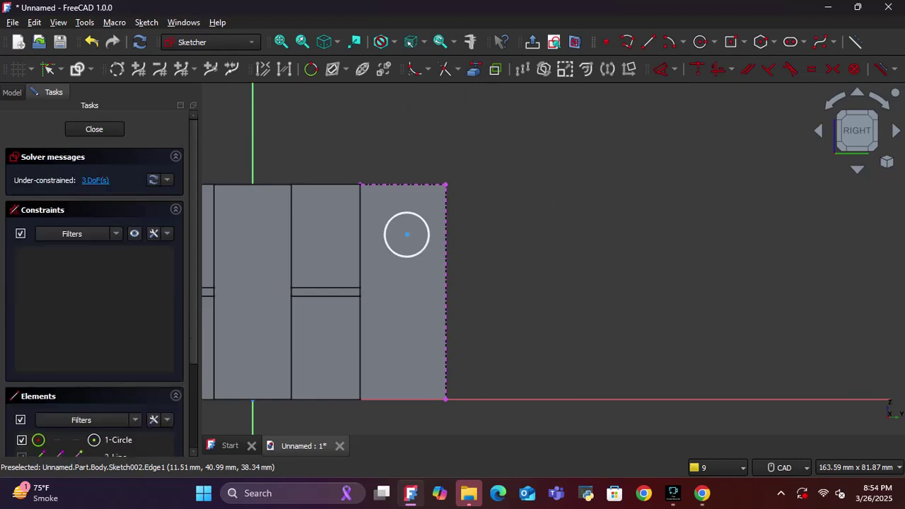
- Constrain the vertical distance from the tab face's upper outer corner to the circle's centre to 10 mm
click(675, 69)
click(682, 121)
click(445, 184)
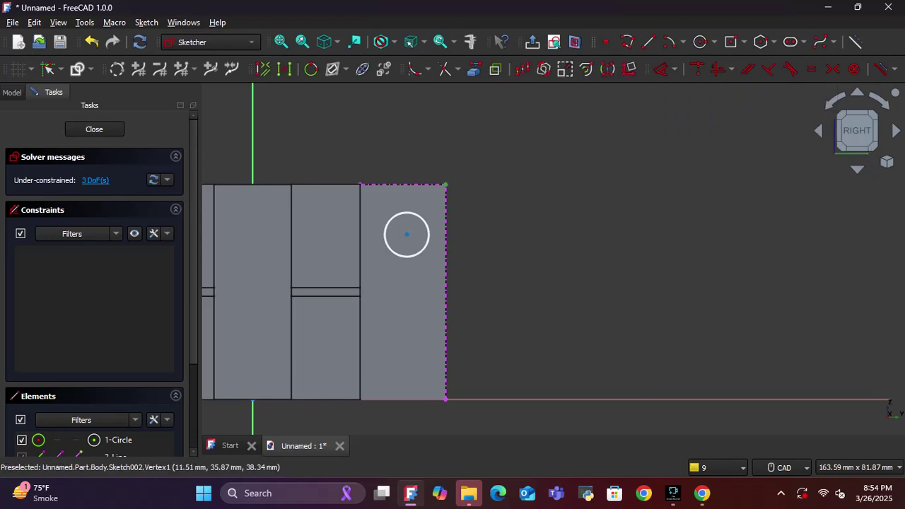
click(406, 233)
text(10)
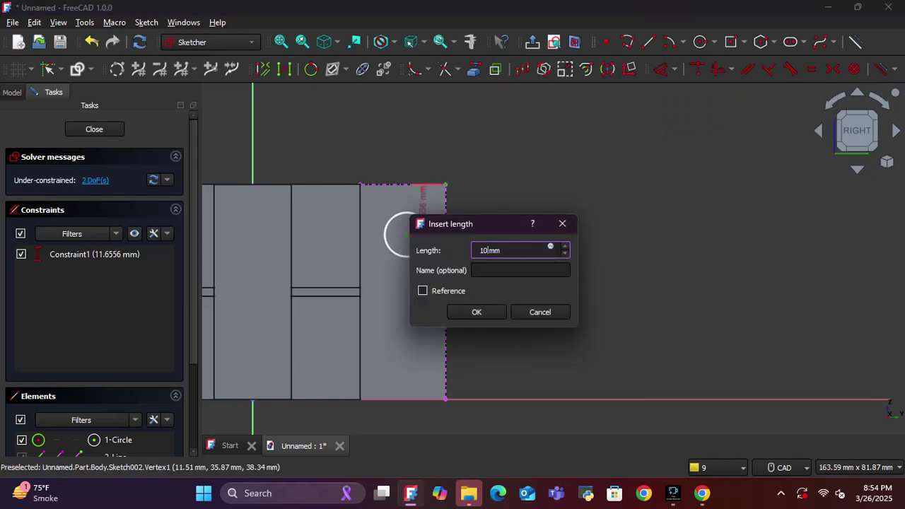
key(Return)
scroll(503, 232, down, 2)
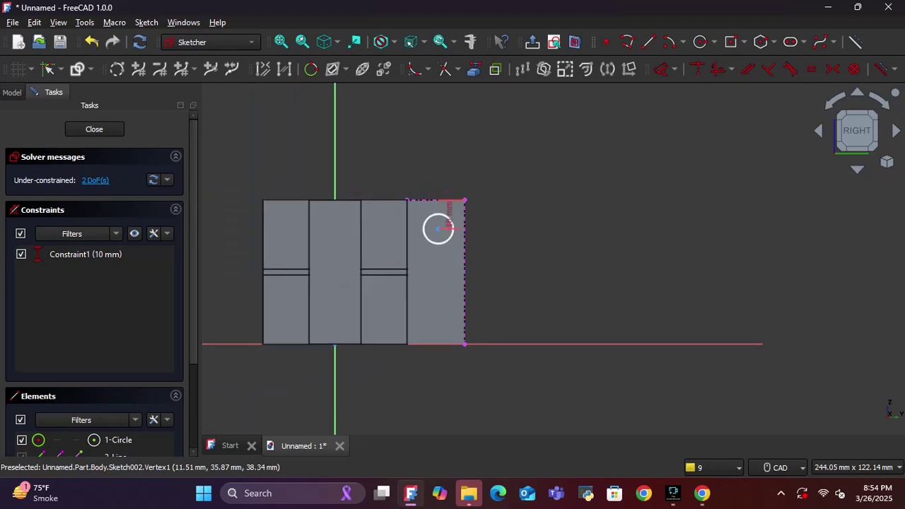
- Draw a second circle with a 10 mm diameter below the first, near the tab face's lower edge
middle_drag(502, 232, 505, 139)
scroll(506, 139, up, 2)
middle_drag(446, 140, 469, 174)
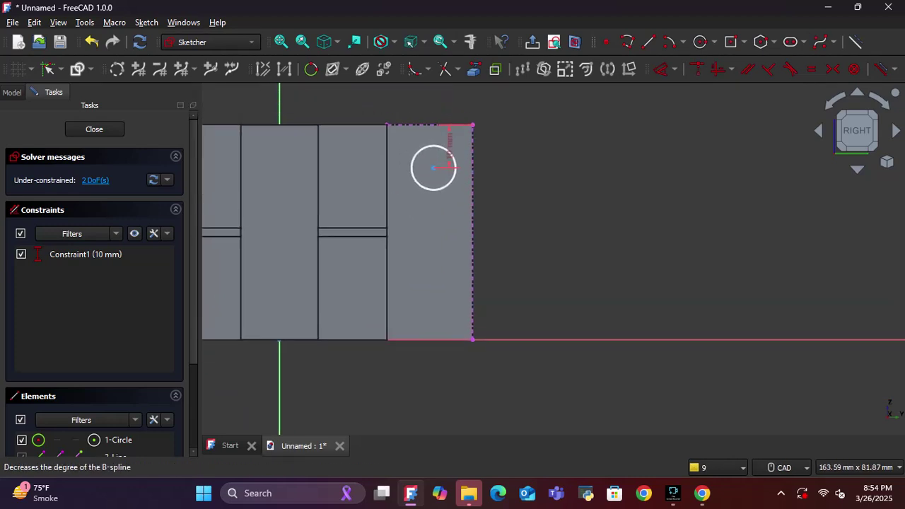
click(700, 42)
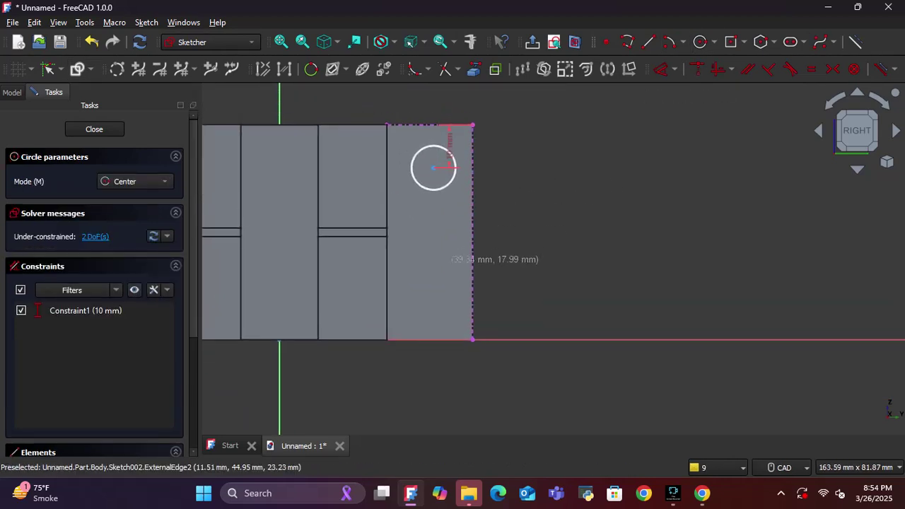
click(433, 300)
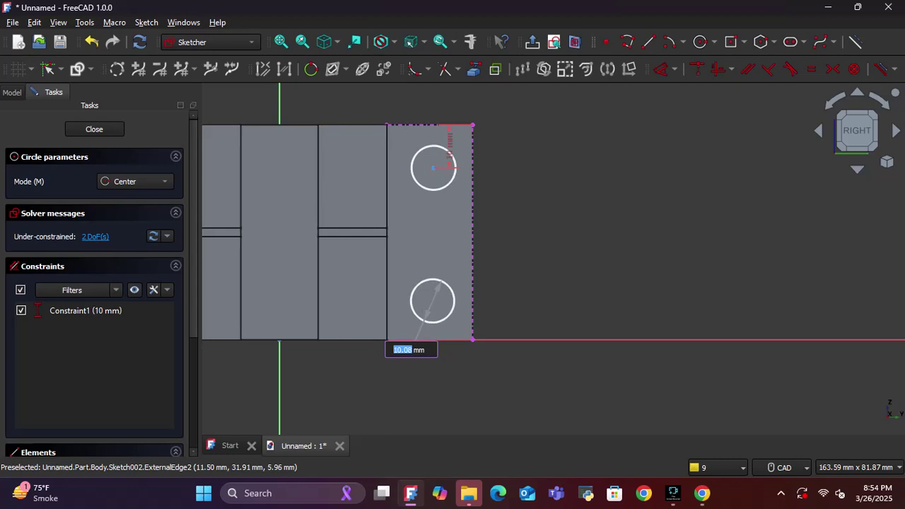
key(BackSpace)
text(10)
key(Return)
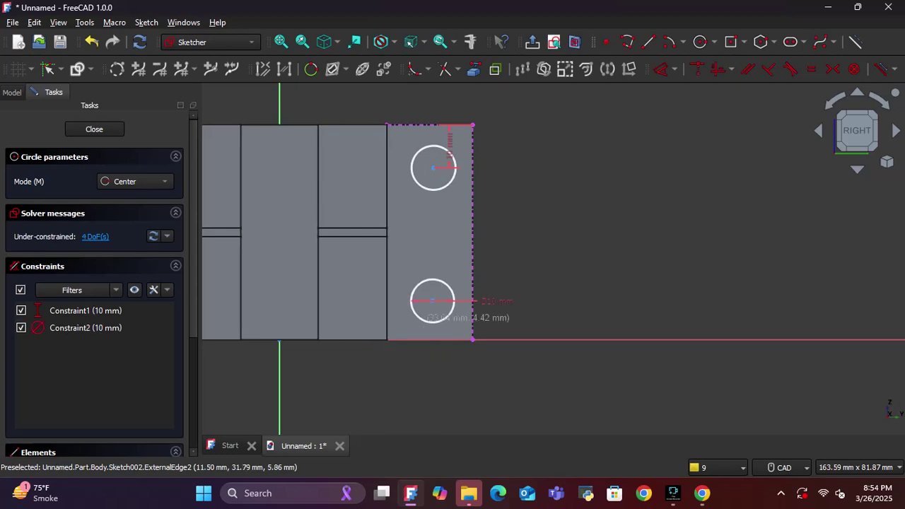
key(Escape)
- Try an 18 mm diameter on the lower circle and set it back to 10 mm
double_click(508, 300)
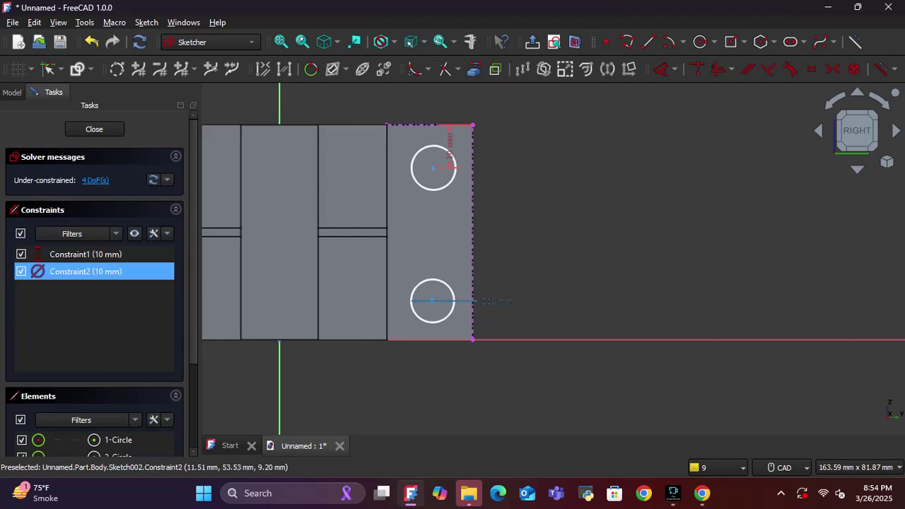
text(18)
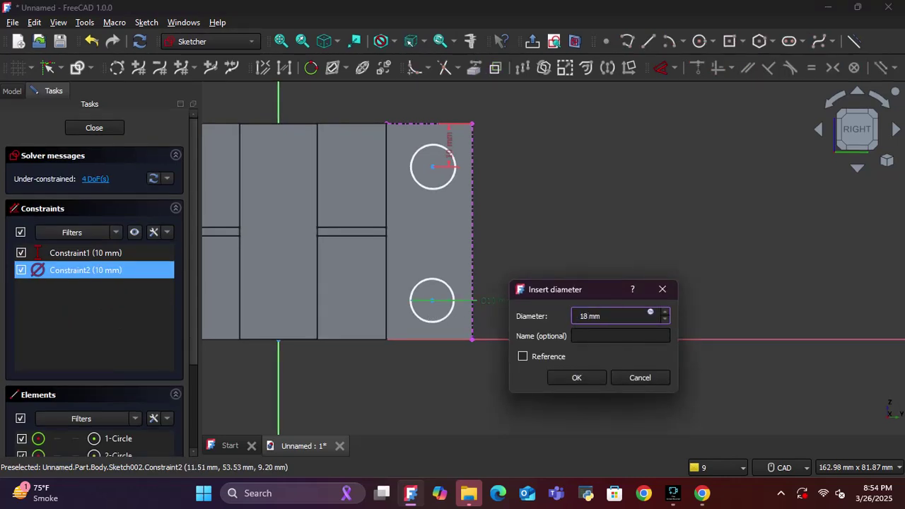
key(Return)
scroll(536, 267, down, 2)
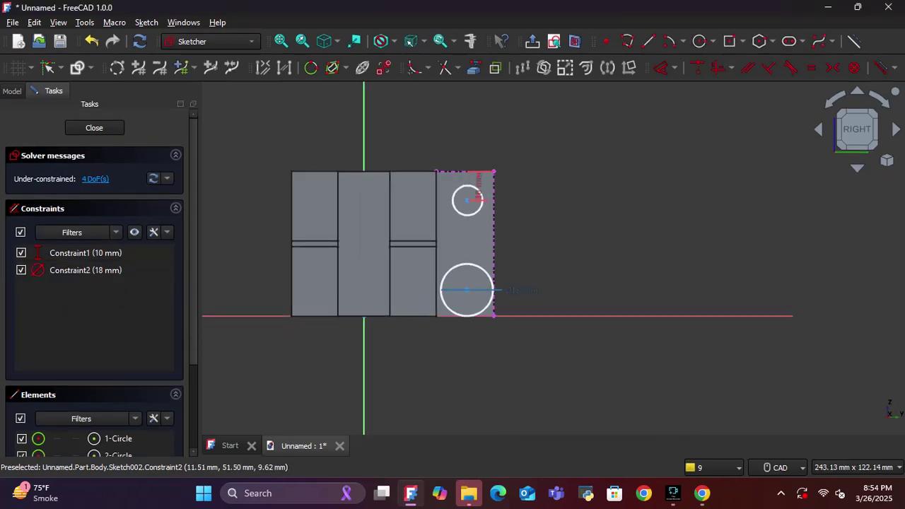
double_click(519, 289)
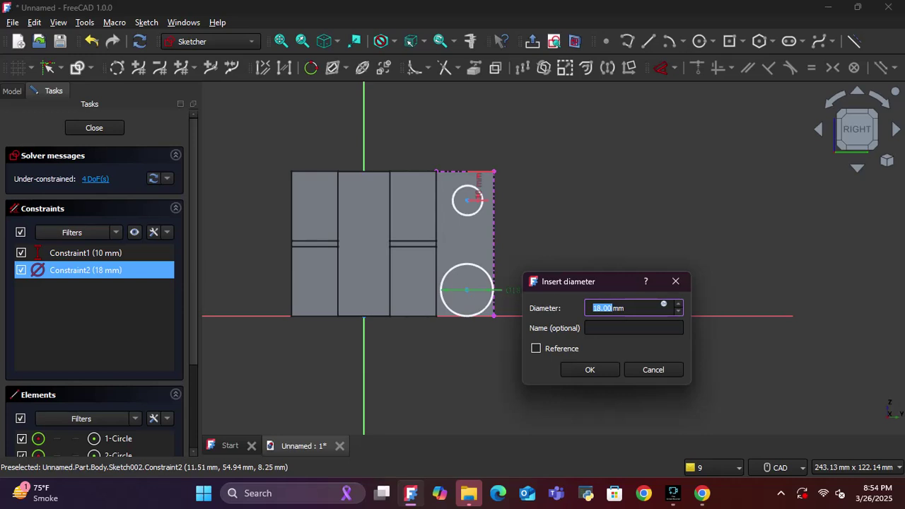
text(1)
key(Return)
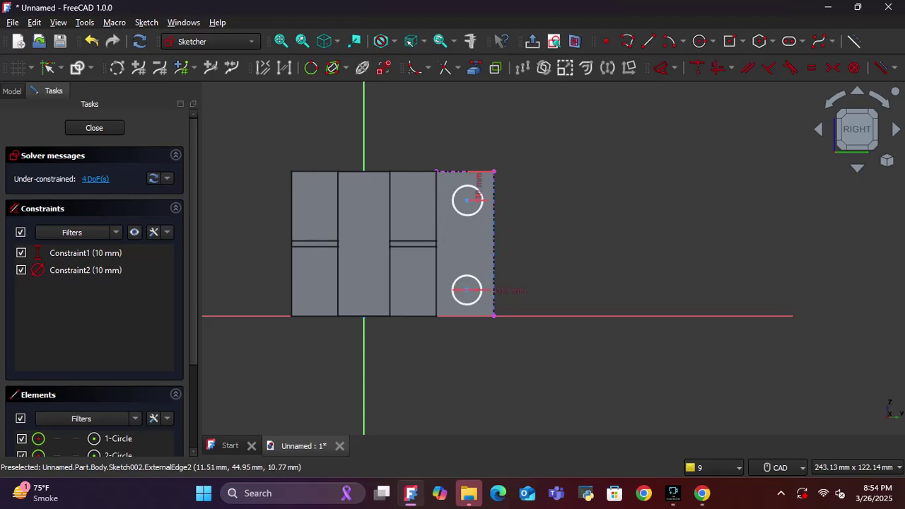
- Constrain the vertical distance from the lower circle's centre to the tab face's lower outer corner to 10 mm
scroll(489, 285, up, 3)
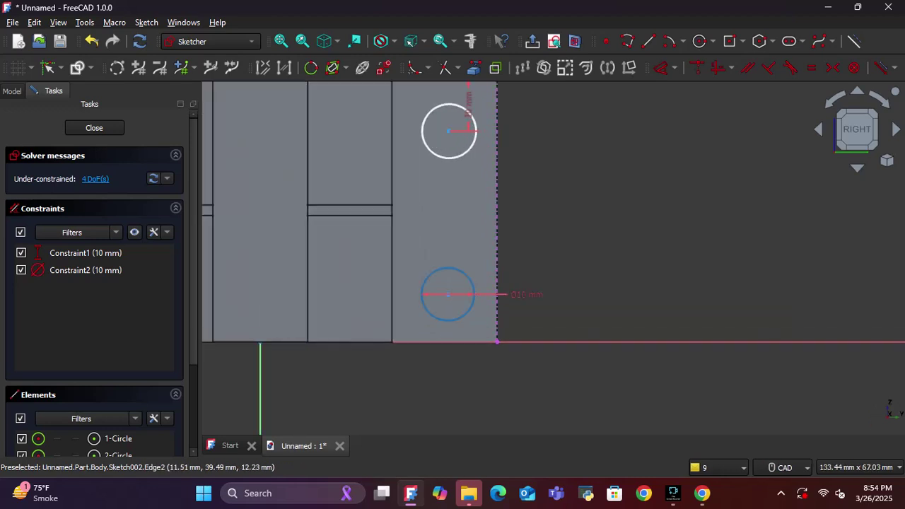
click(673, 68)
key(Escape)
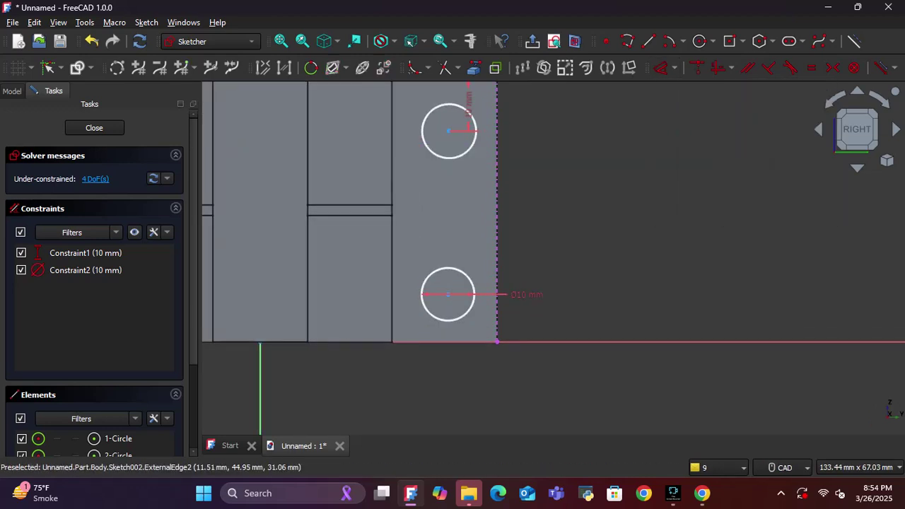
click(447, 294)
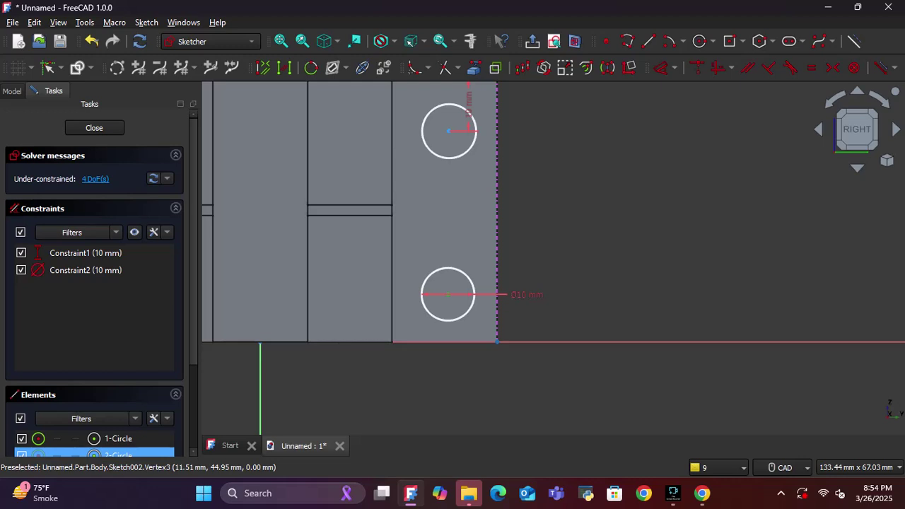
click(497, 341)
text(i)
text(10)
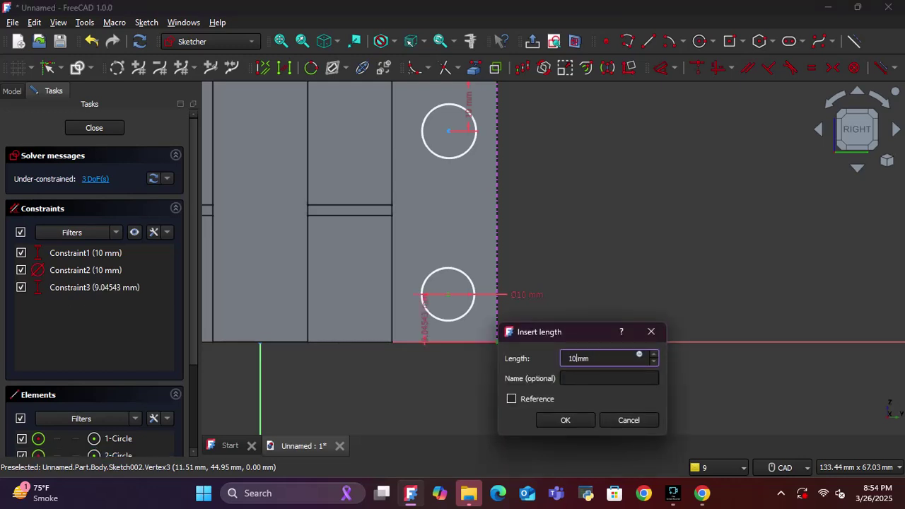
key(Return)
scroll(619, 286, down, 2)
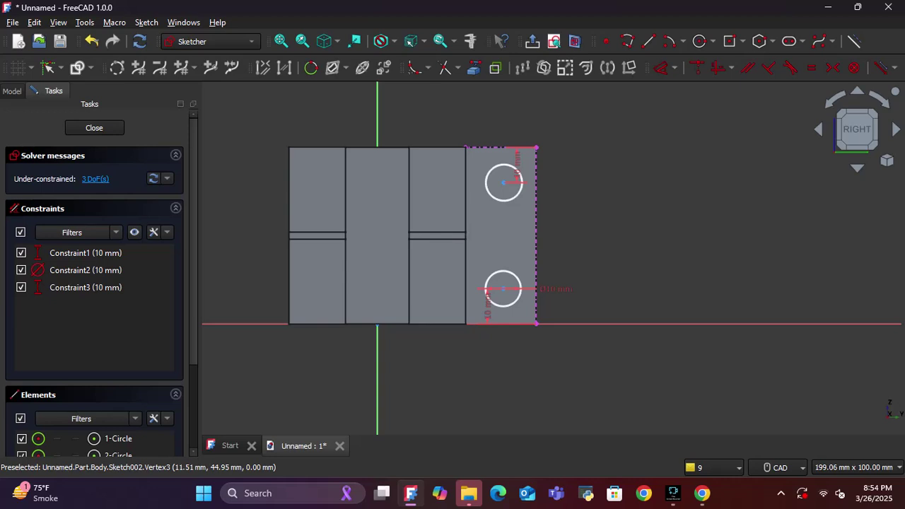
scroll(577, 224, down, 1)
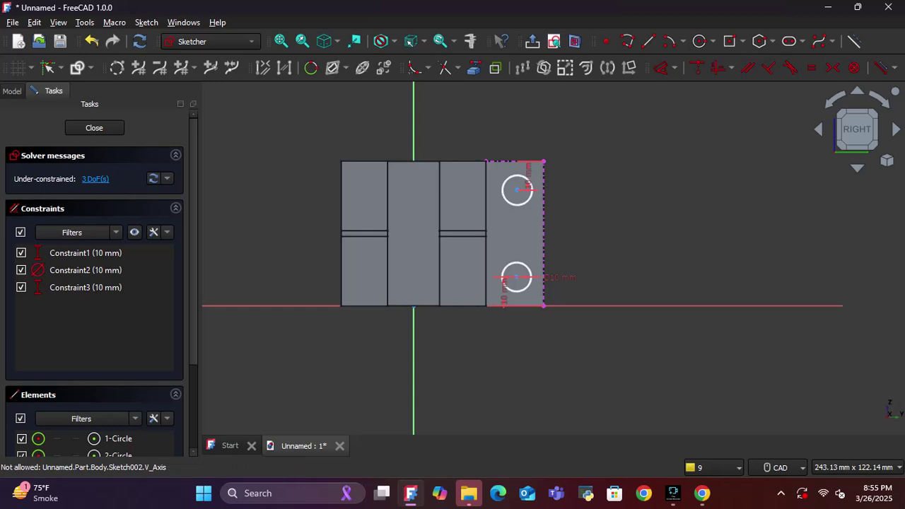
- Finish the sketch and cut both bolt-hole circles through all of the tabs with a Pocket
click(94, 127)
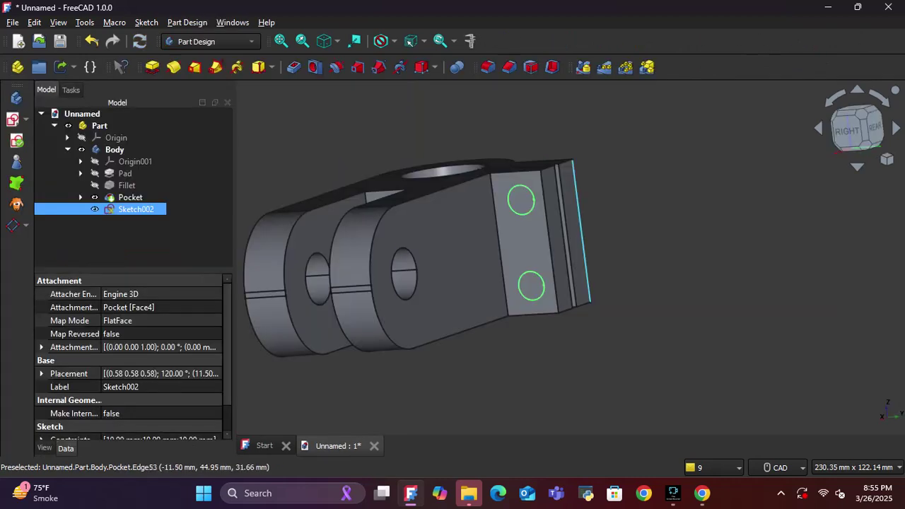
click(292, 67)
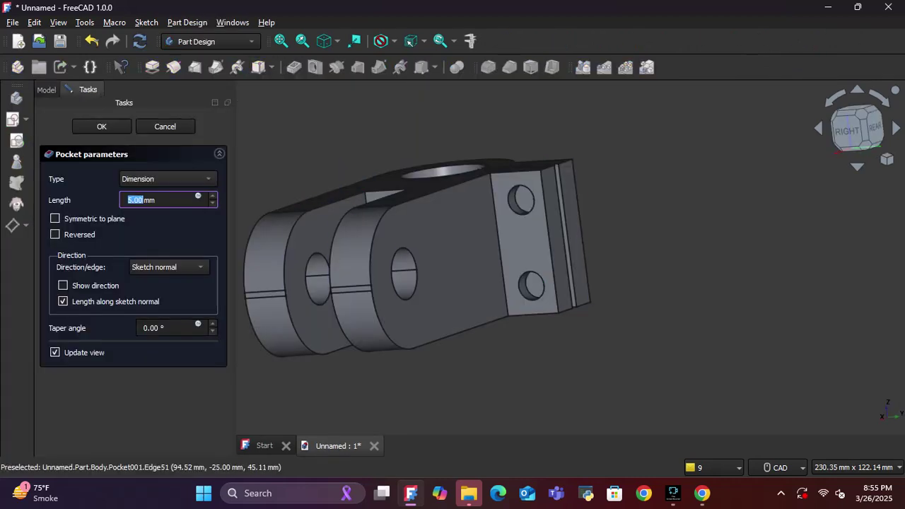
click(167, 179)
click(152, 191)
scroll(760, 294, down, 2)
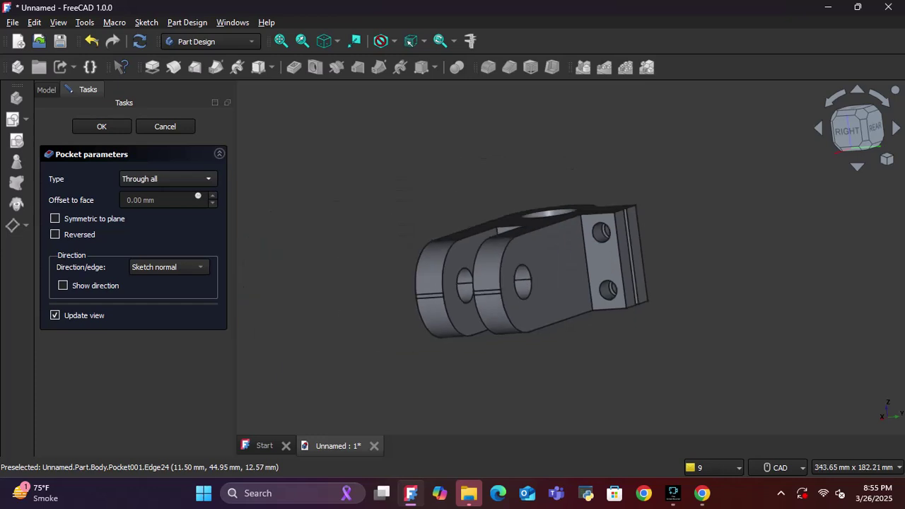
scroll(607, 257, up, 1)
middle_drag(759, 293, 624, 417)
click(105, 128)
- Create a sketch on the clamp's upper face and project the bore edge and the outer ring arc as external geometry
scroll(679, 296, down, 2)
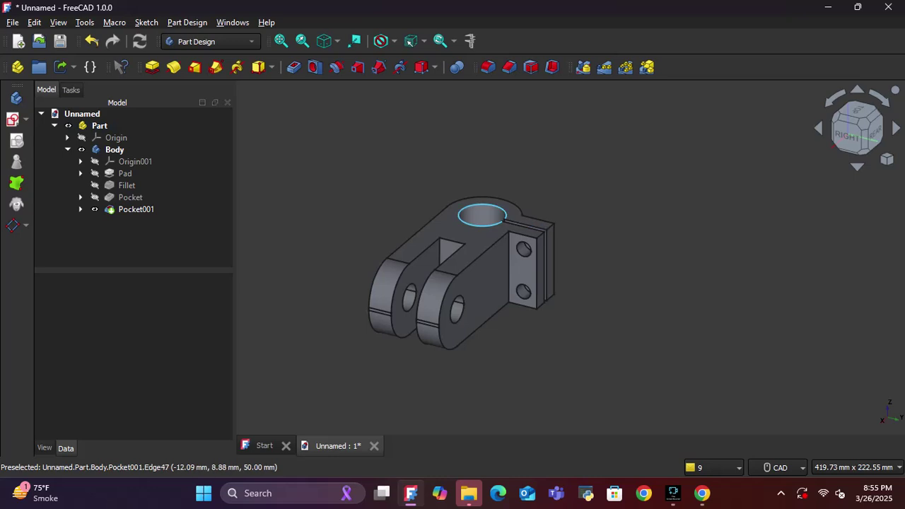
scroll(509, 209, up, 6)
click(509, 209)
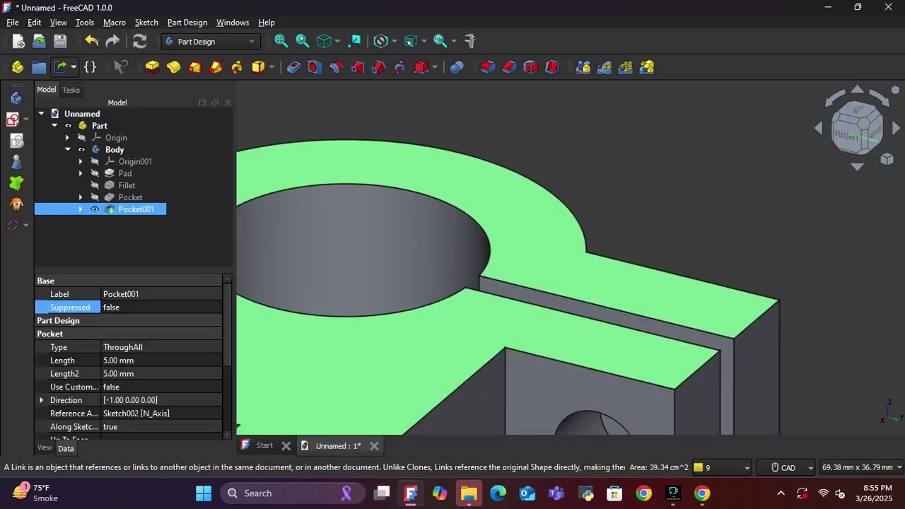
click(12, 120)
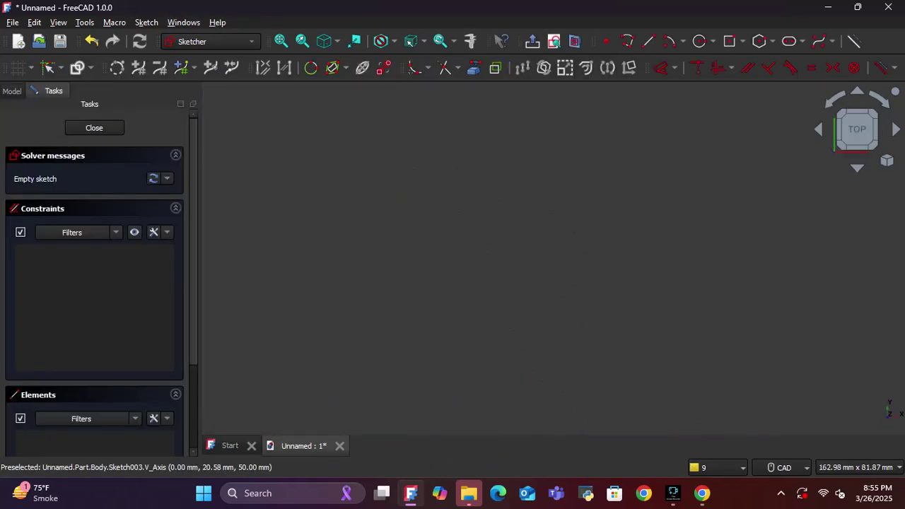
scroll(498, 357, up, 10)
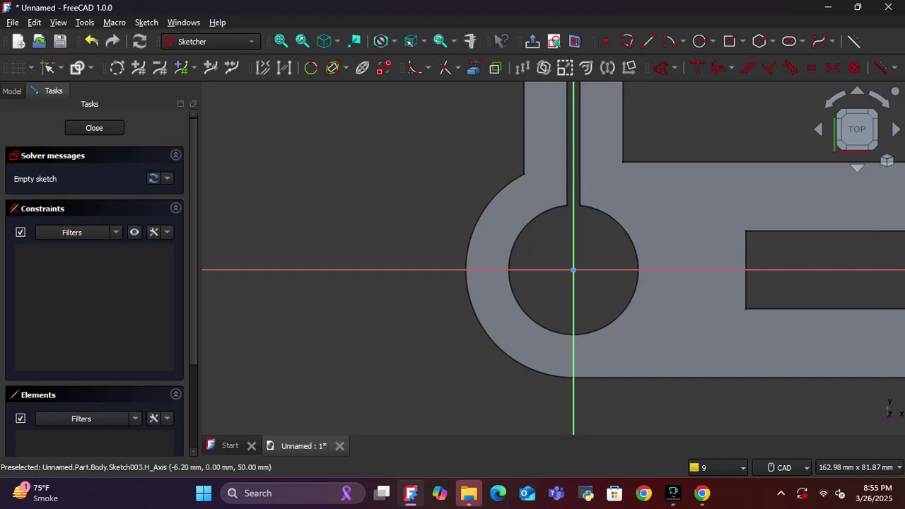
click(536, 217)
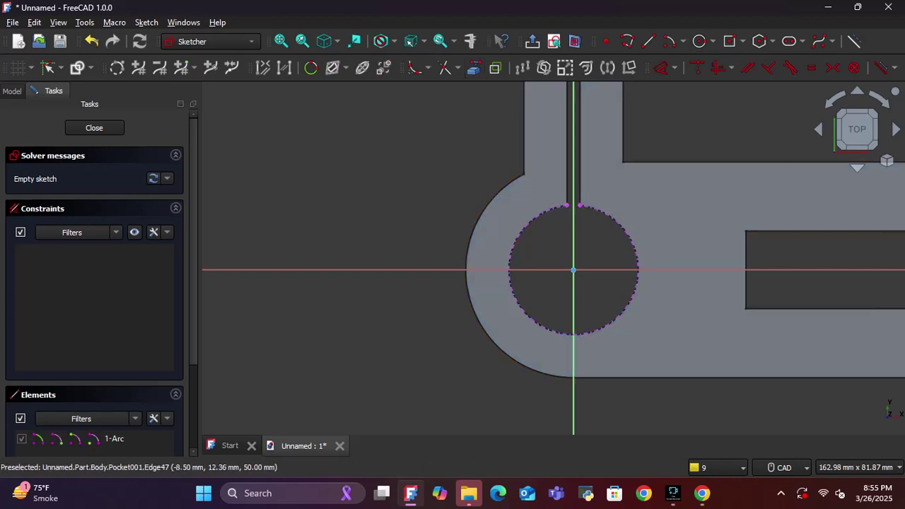
click(498, 191)
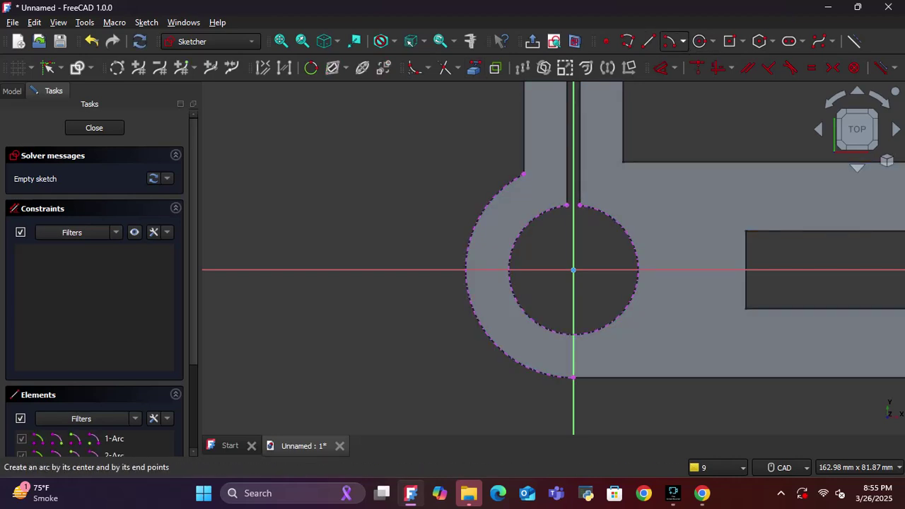
- Draw an arc centred on the origin that follows the bore edge from one slot corner around to the other
click(712, 41)
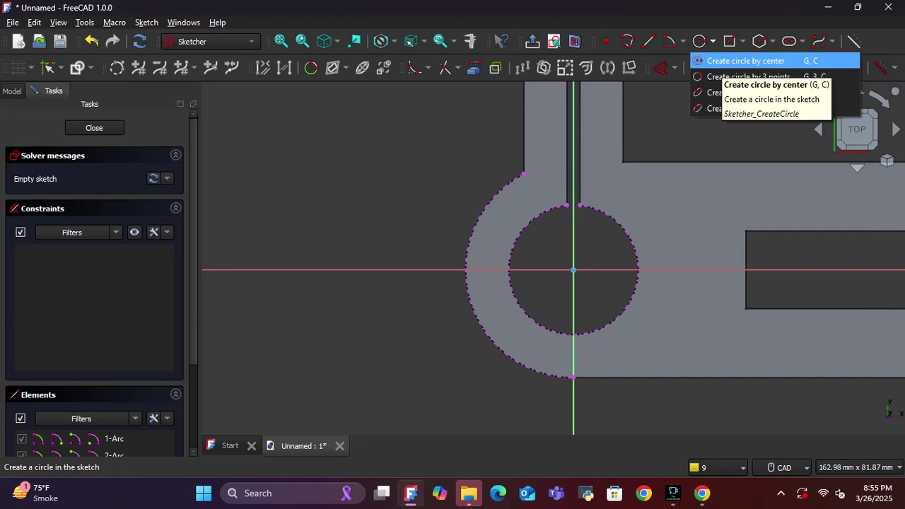
click(683, 41)
click(683, 41)
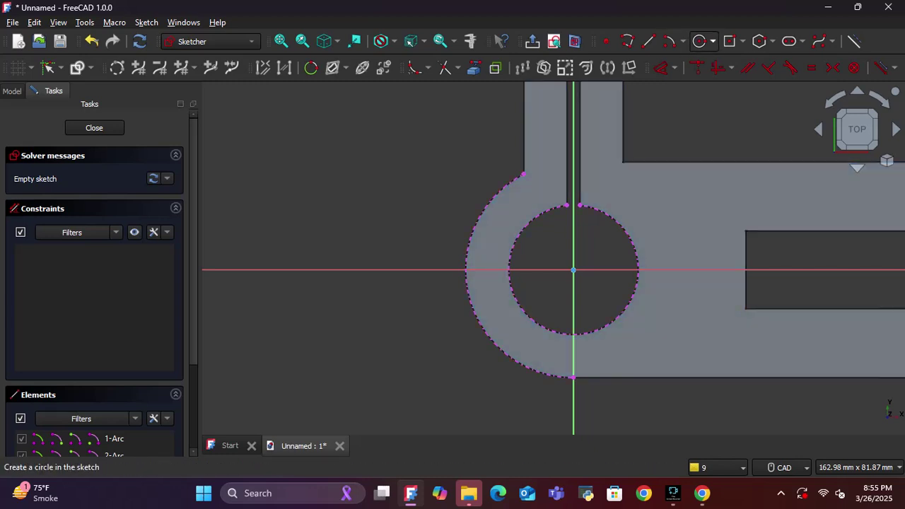
click(668, 41)
click(573, 270)
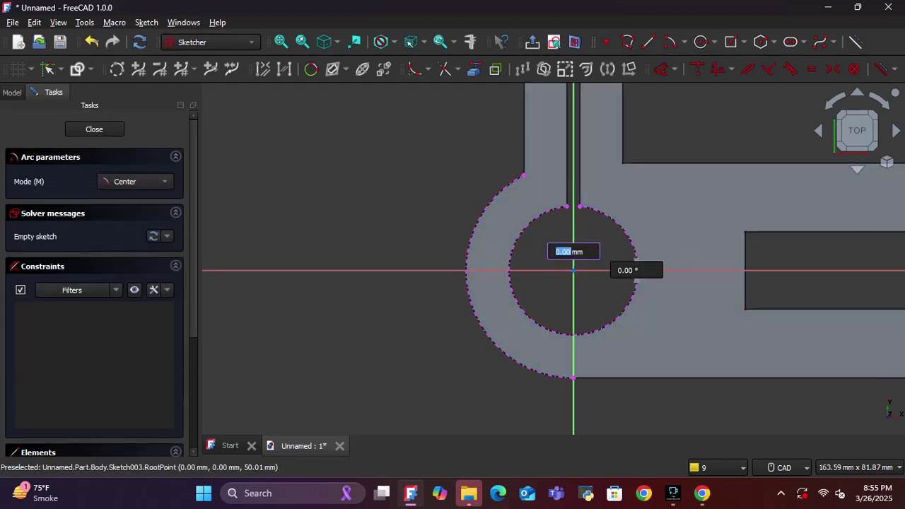
click(568, 208)
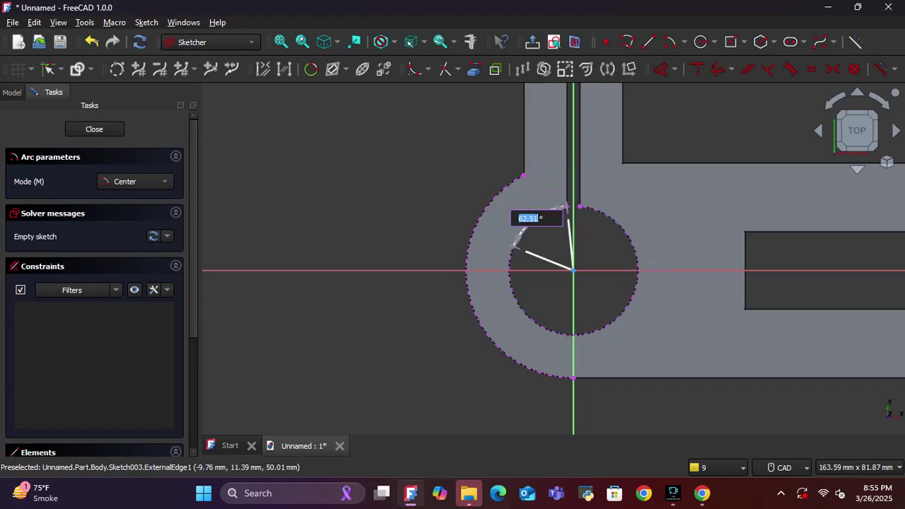
click(579, 207)
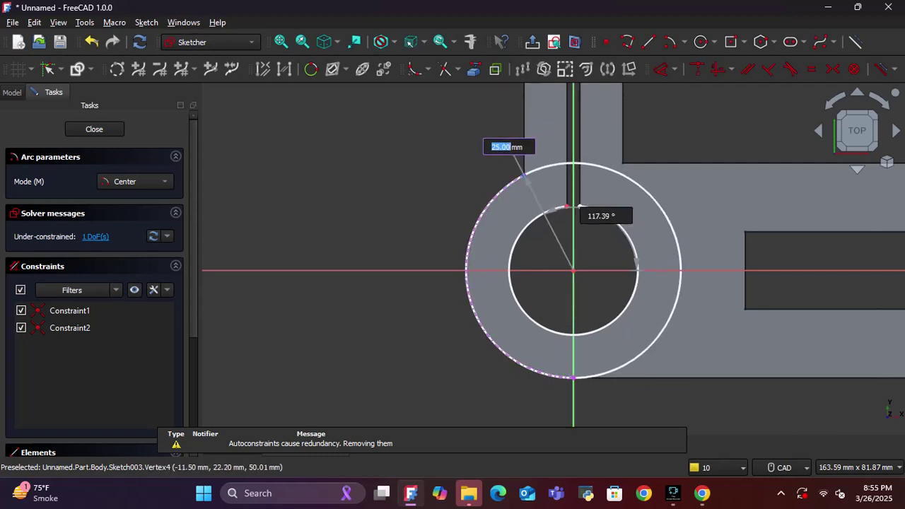
- Draw a 50 mm diameter circle centred on the origin through the end point of the projected outer ring arc
click(523, 174)
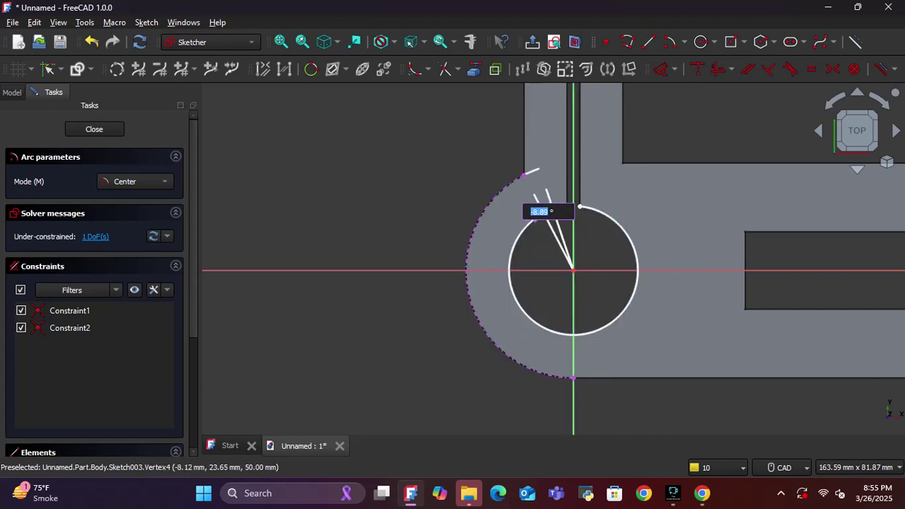
key(Escape)
click(700, 42)
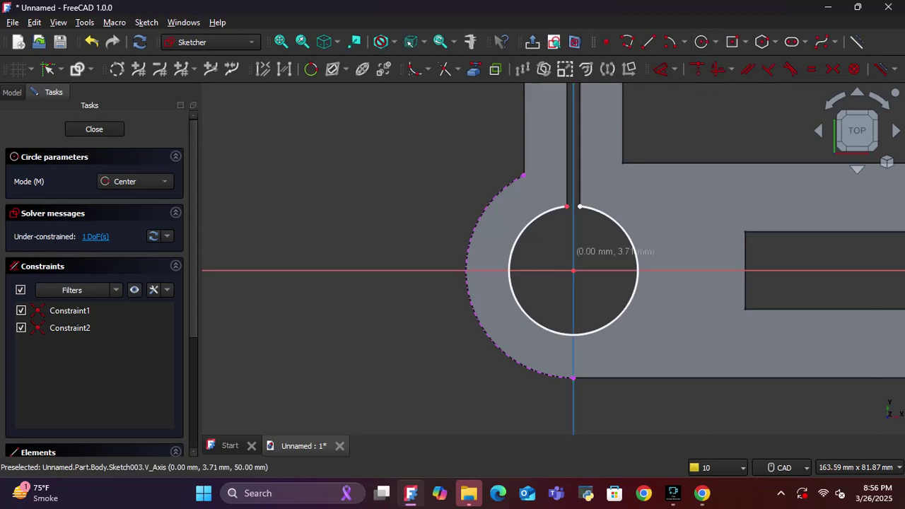
click(572, 270)
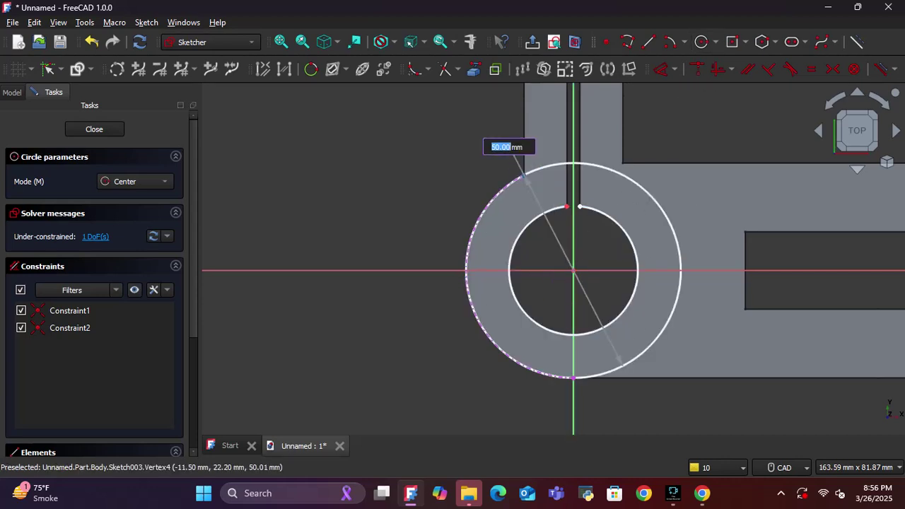
click(523, 175)
- Try a 10 mm line from the bore arc's end at the slot to the outer circle, and undo it
scroll(524, 181, up, 3)
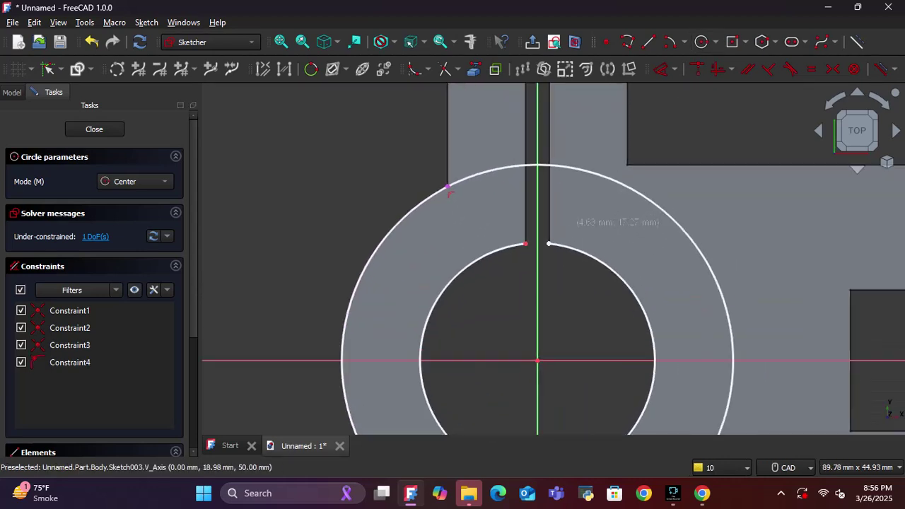
key(g)
key(l)
scroll(424, 183, up, 2)
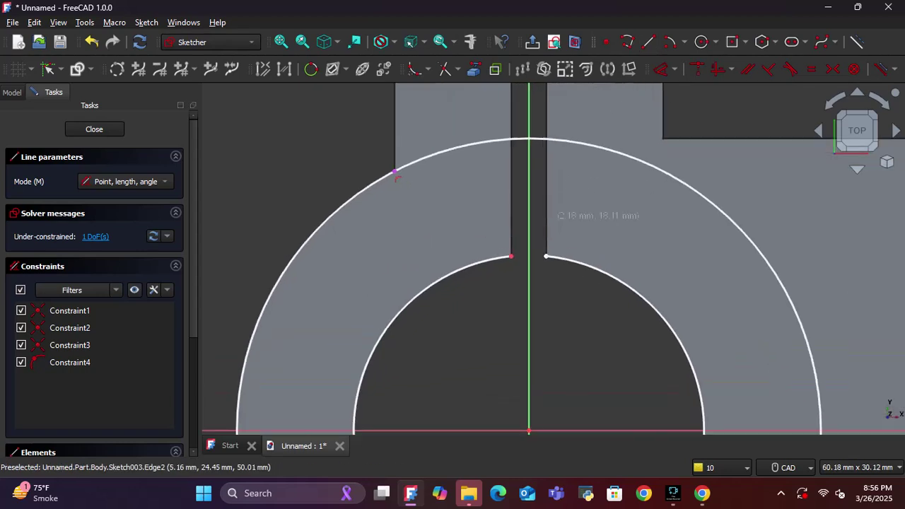
click(545, 256)
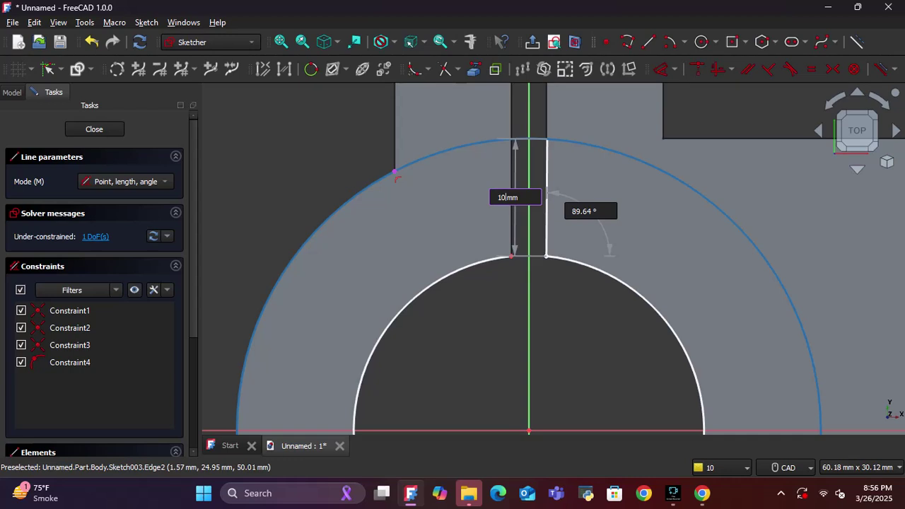
key(Tab)
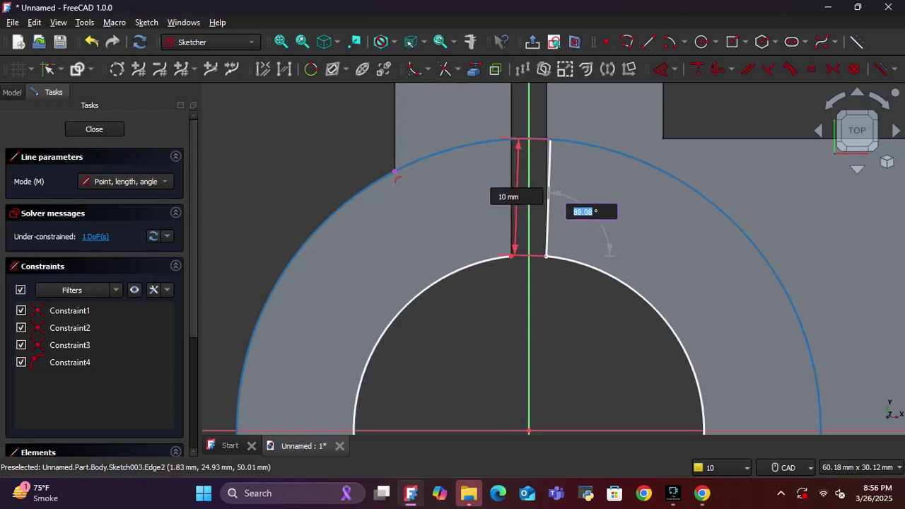
key(Return)
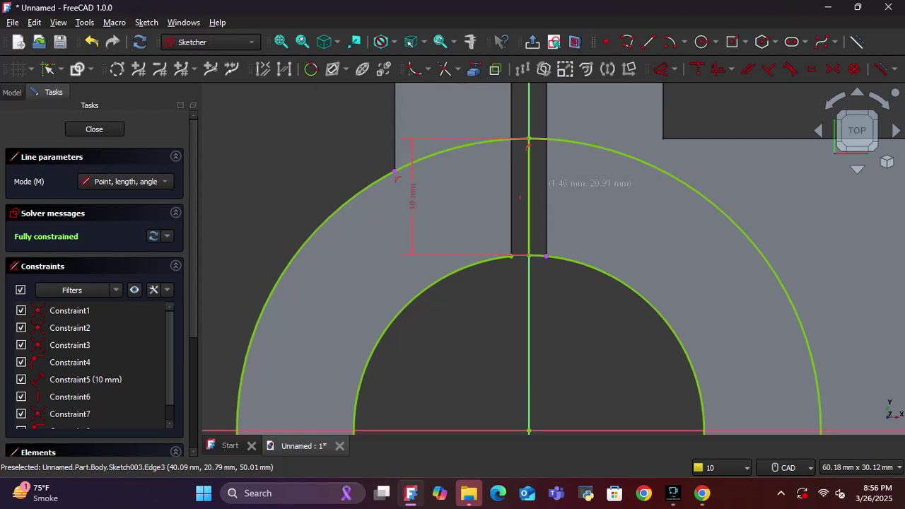
key(ctrl+z)
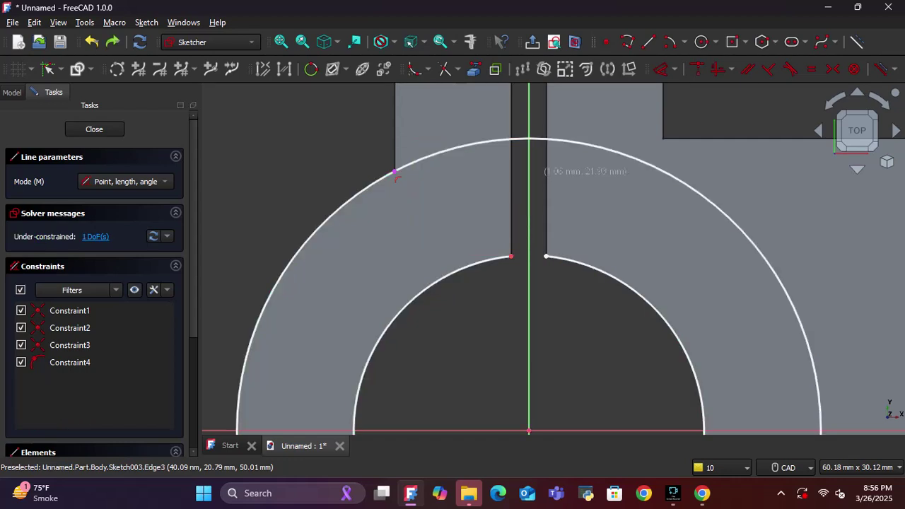
- Retry the slot-side line with a length of 10 mm and an angle of 90°, and undo it
scroll(541, 172, up, 3)
click(546, 256)
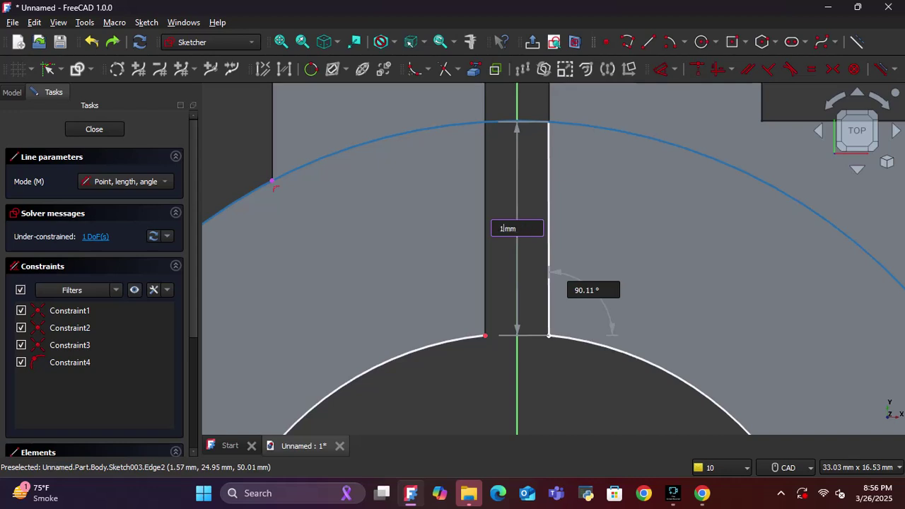
key(Tab)
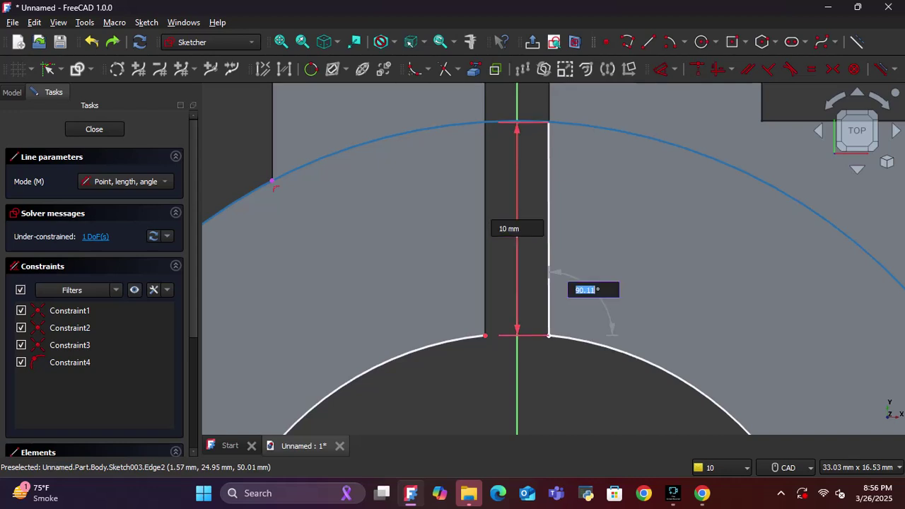
text(90)
key(Return)
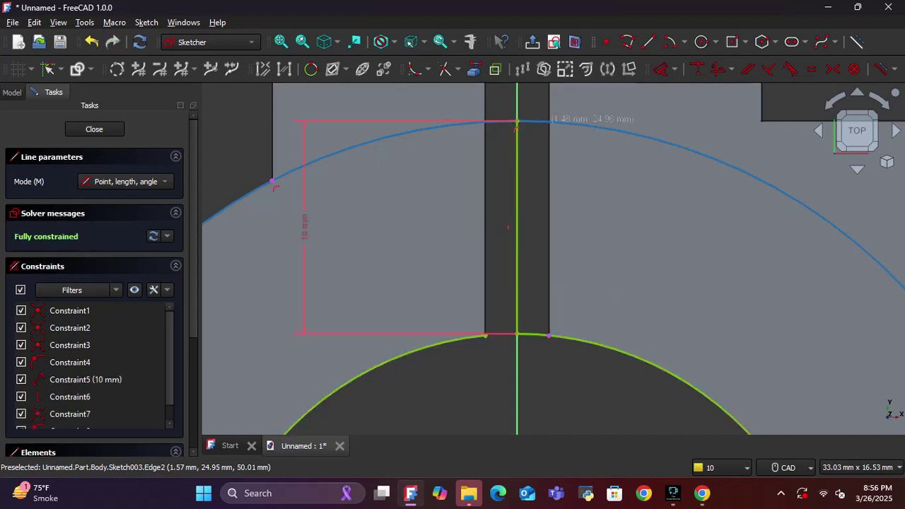
key(ctrl+z)
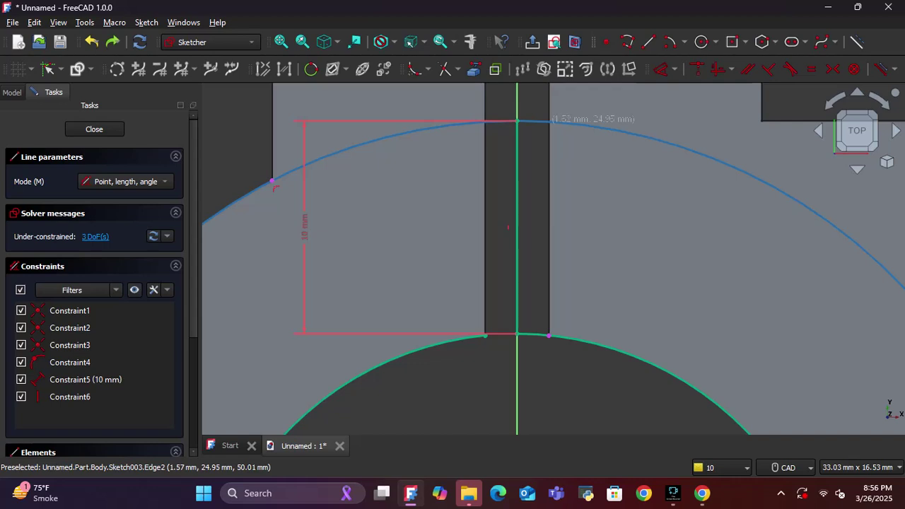
key(ctrl+z)
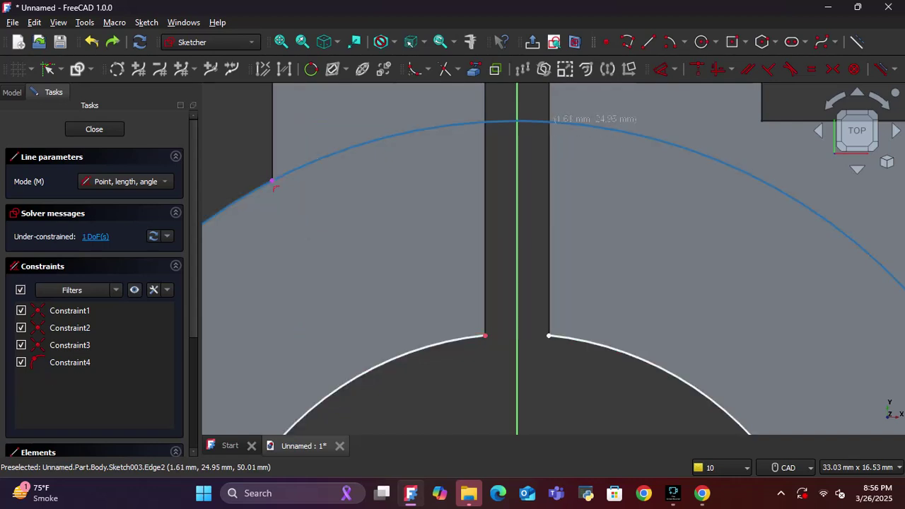
- Draw a vertical line along the slot's right side from the bore arc's end to the outer circle
click(549, 335)
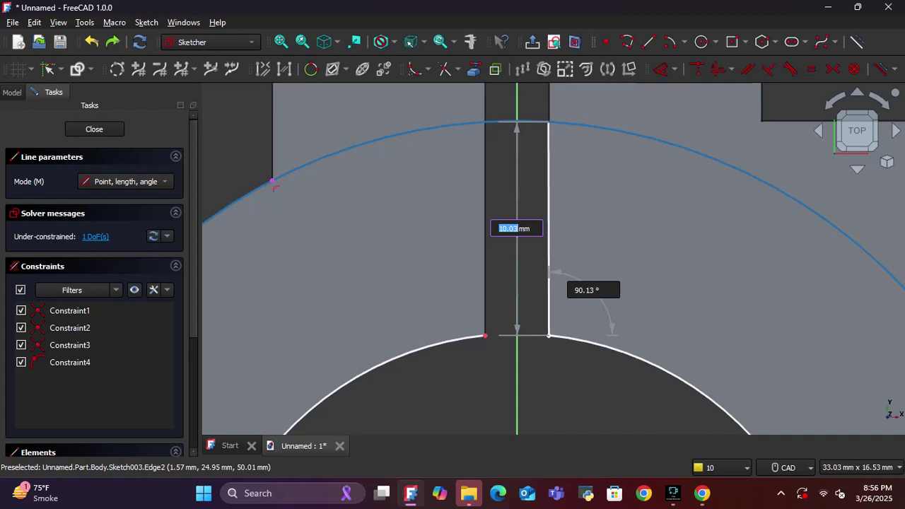
click(549, 122)
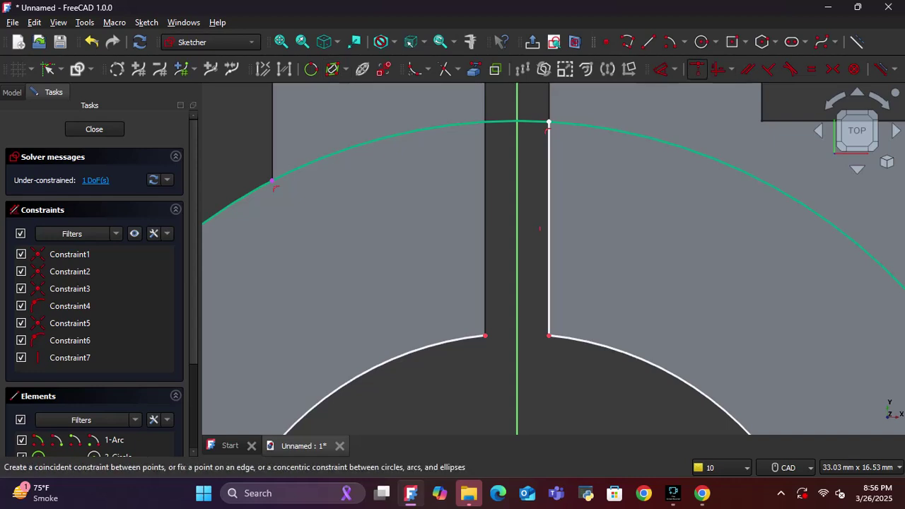
click(719, 69)
click(549, 181)
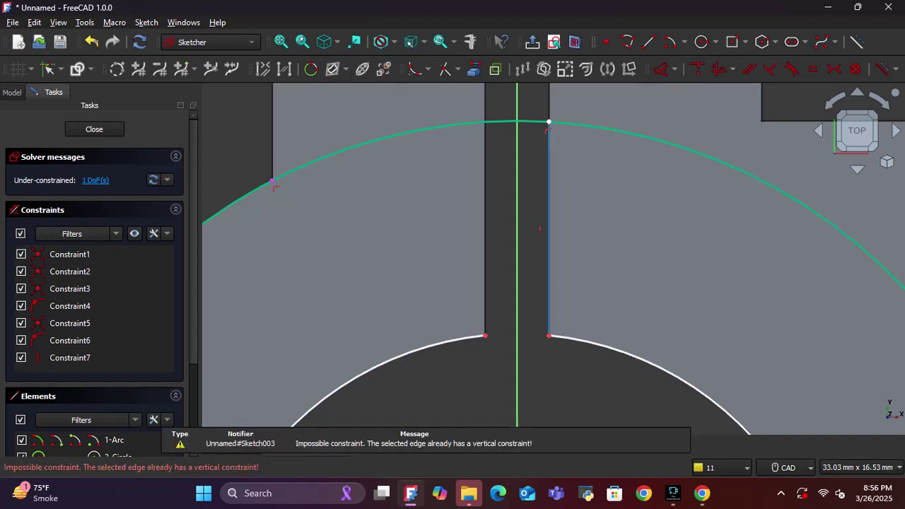
- Mirror the slot-side line across the vertical axis and trim the outer circle between the two lines
click(549, 198)
click(629, 69)
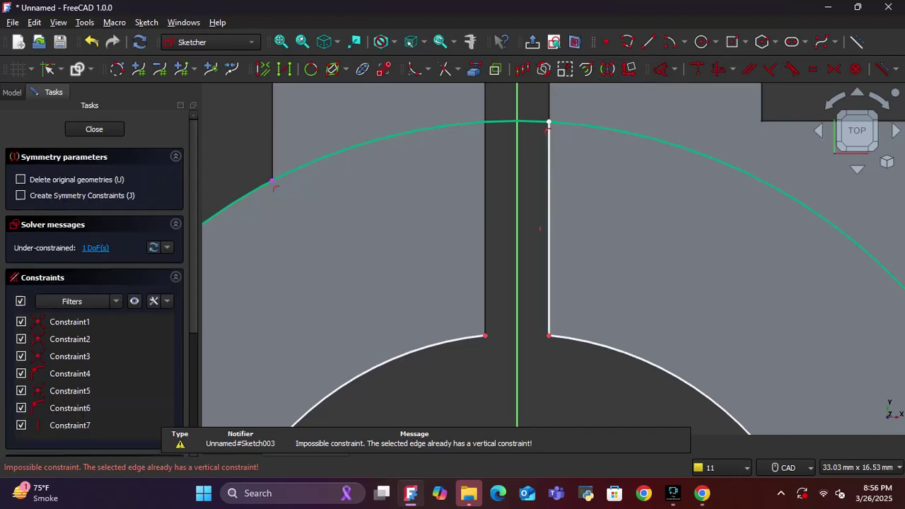
click(517, 248)
click(516, 247)
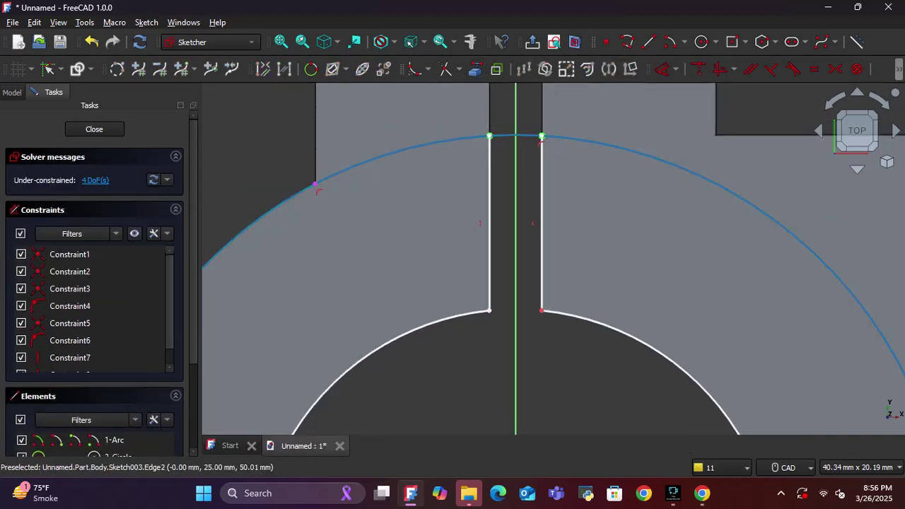
scroll(526, 212, down, 6)
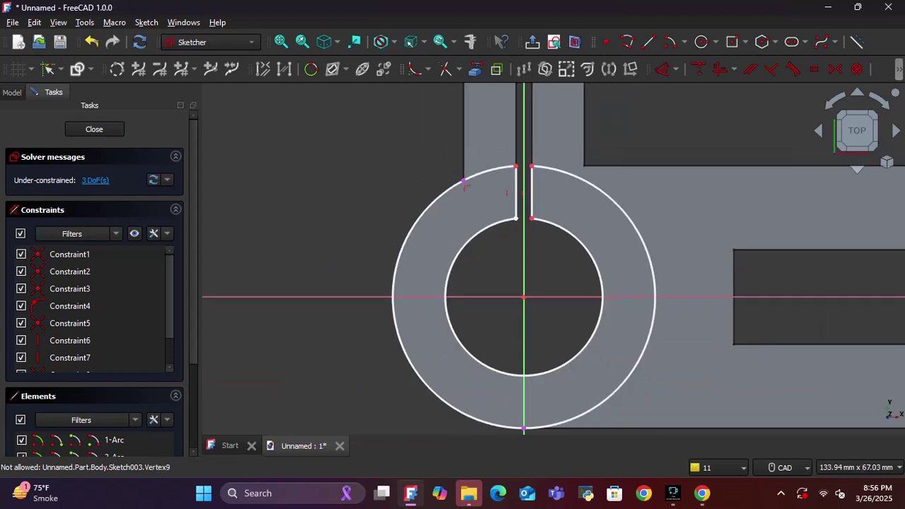
scroll(526, 212, down, 4)
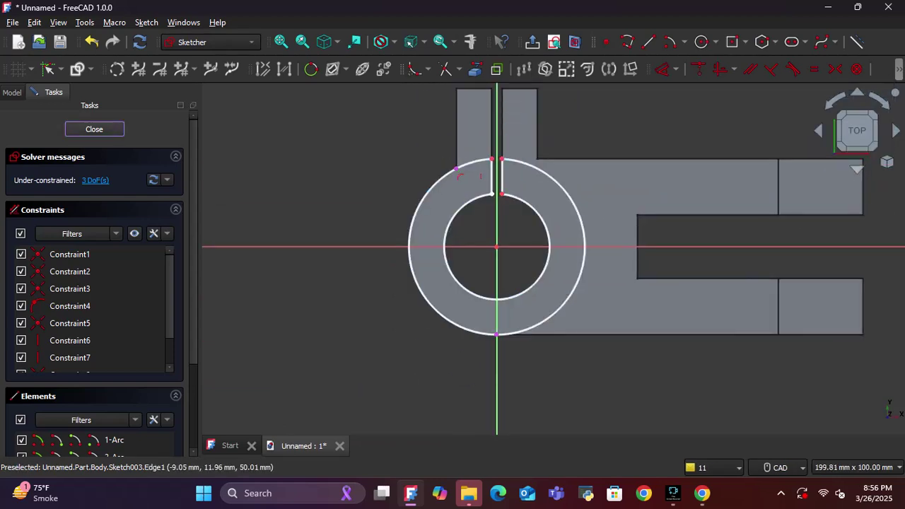
- Finish the ring sketch and try to pad it 10 mm symmetric to its plane
click(94, 129)
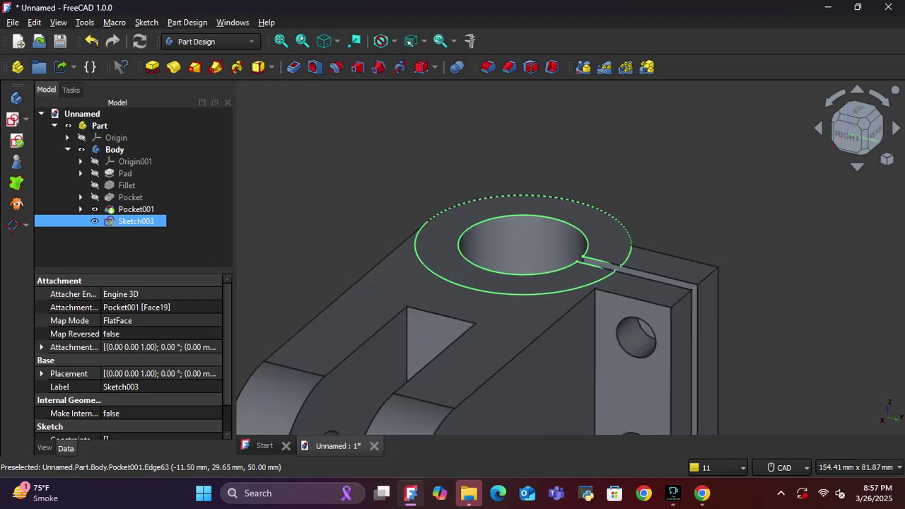
click(152, 66)
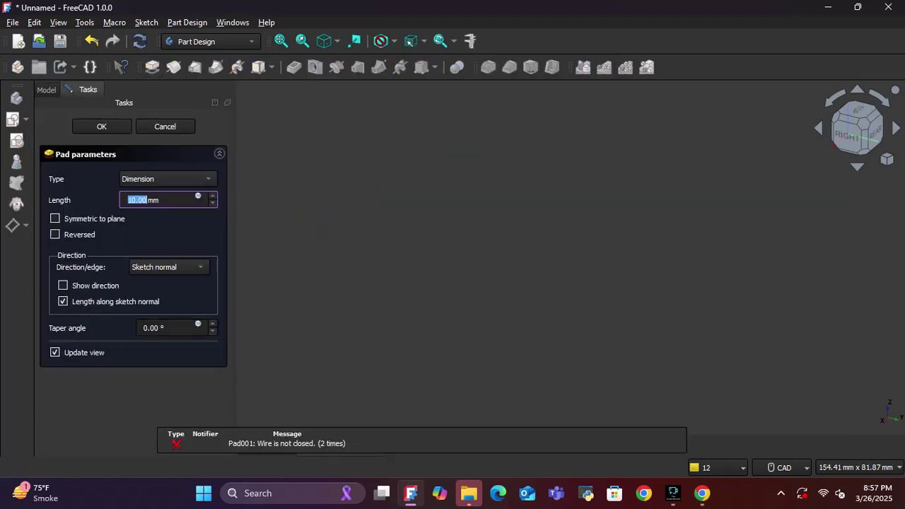
key(Tab)
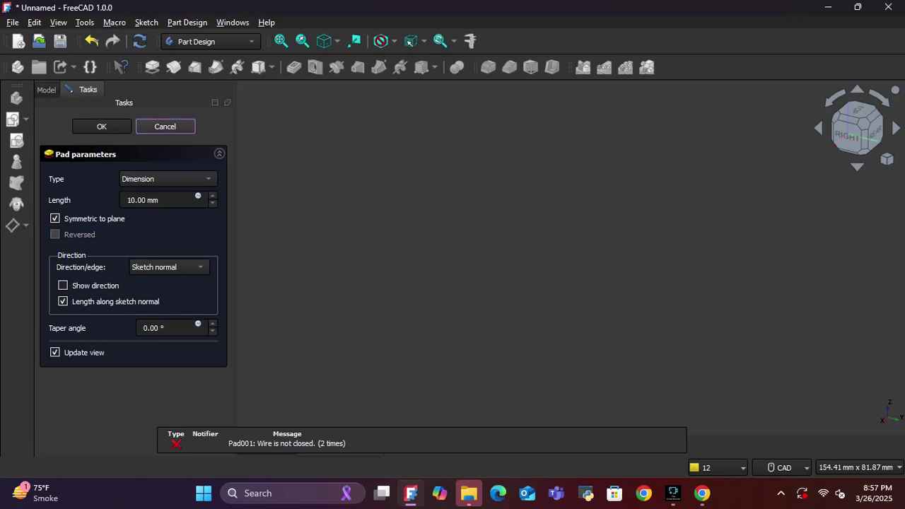
click(165, 126)
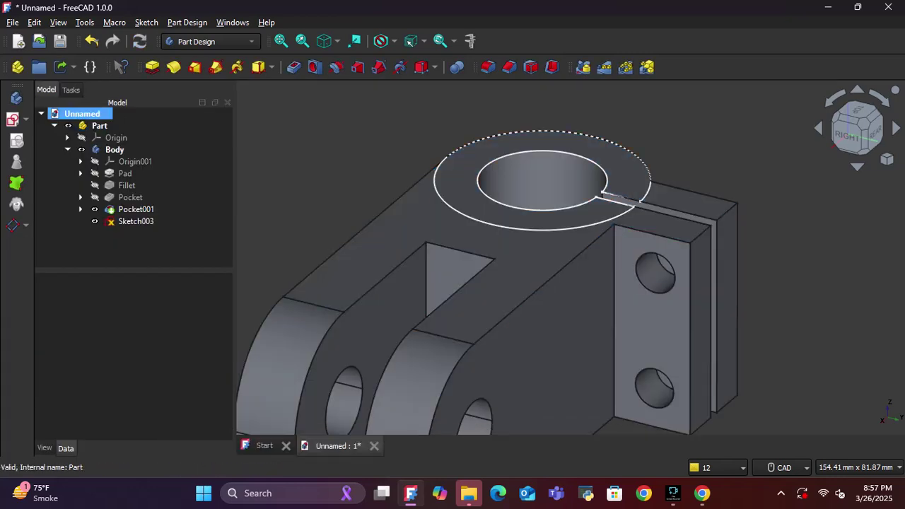
- Set the ring sketch's Map Reversed property to true
click(136, 221)
click(152, 335)
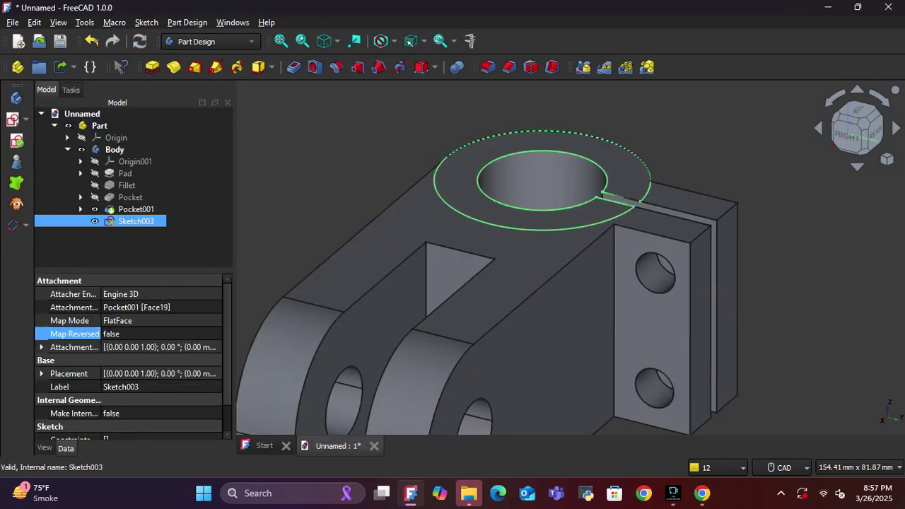
click(152, 335)
click(145, 350)
- Edit the clamp's base pad and make its extrusion symmetric to the sketch plane
key(Up)
key(Up)
key(Up)
key(Up)
key(Up)
key(Up)
key(Up)
key(Up)
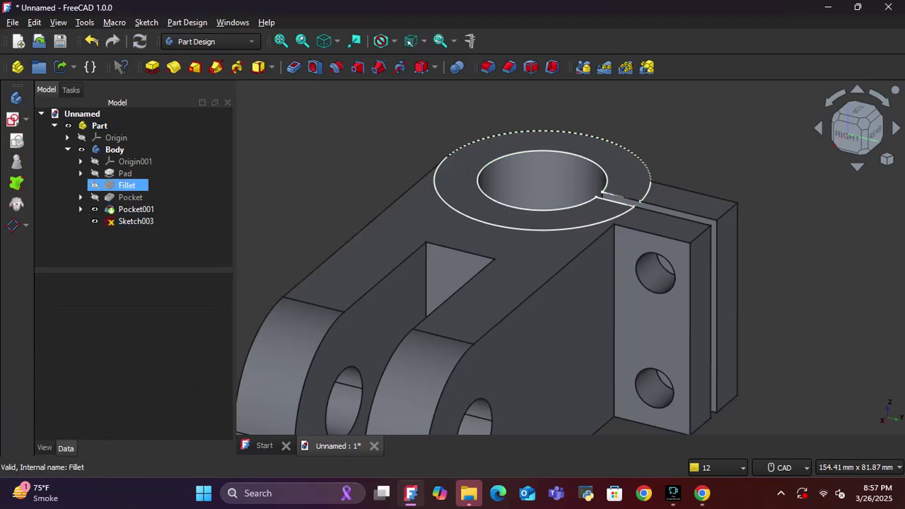
key(Down)
key(Down)
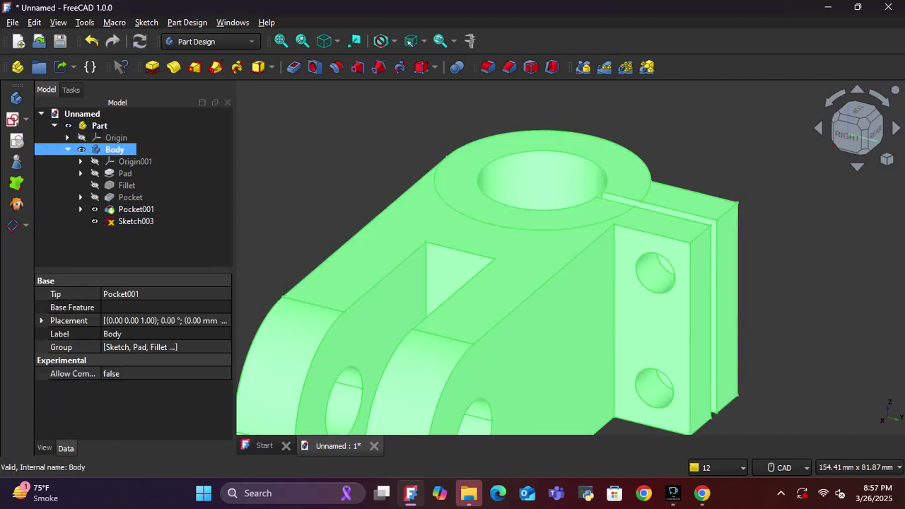
key(Down)
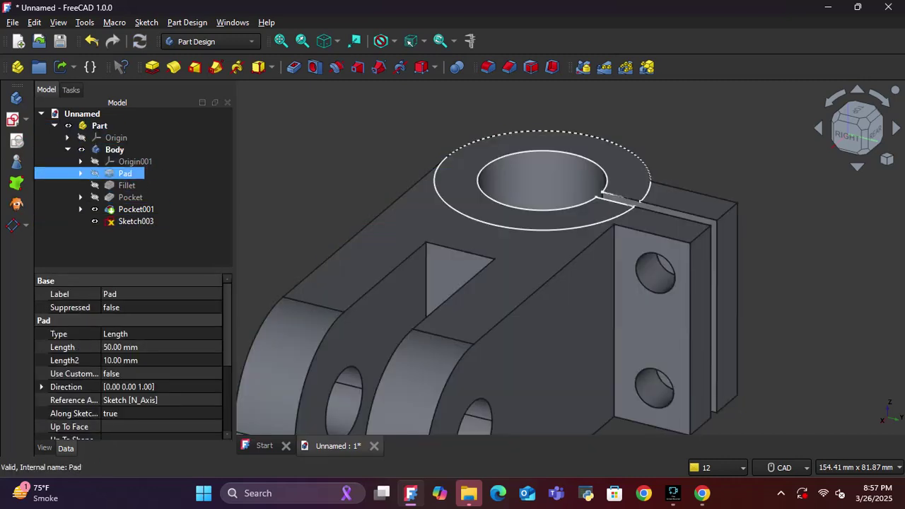
key(Return)
click(55, 218)
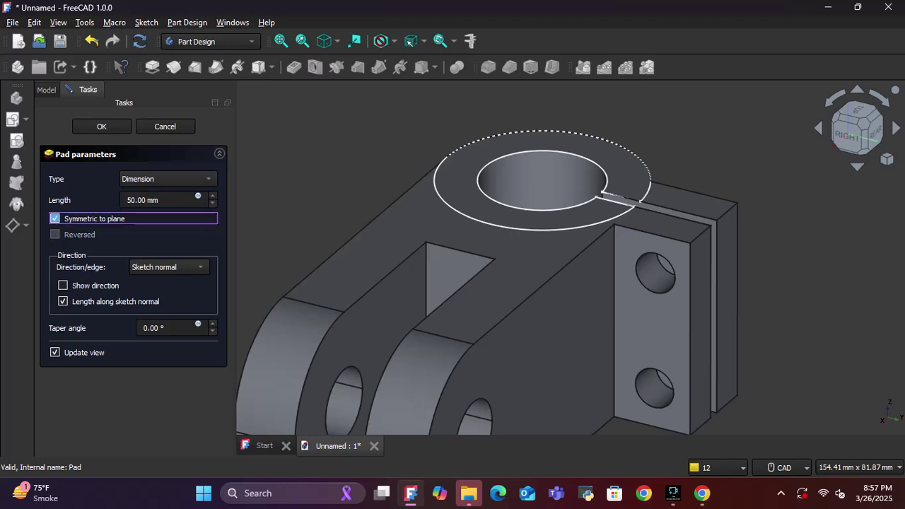
click(102, 127)
- Hide the ring sketch and show it again on the clamp's top face
scroll(345, 247, down, 2)
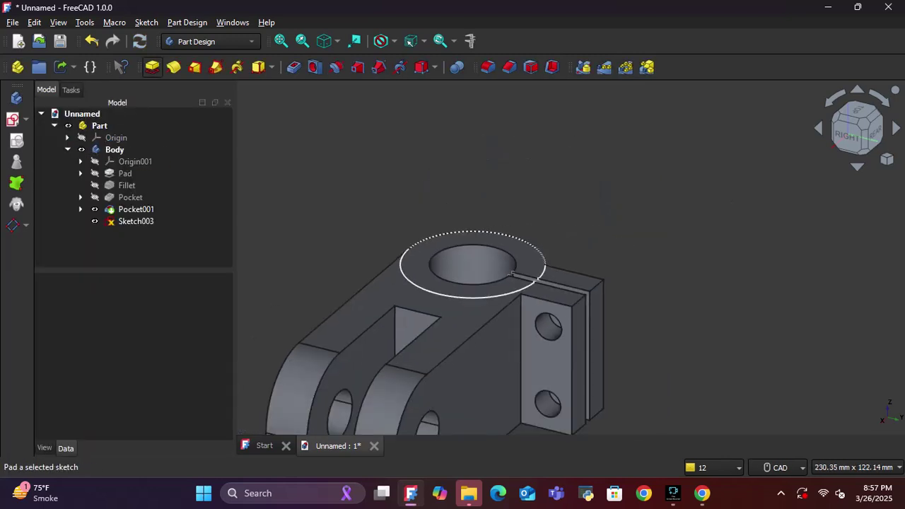
click(95, 221)
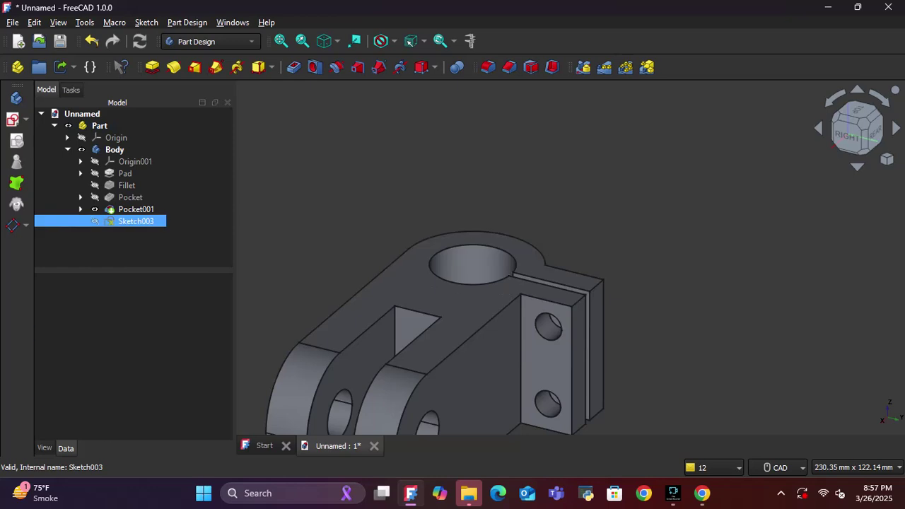
key(space)
click(125, 174)
- Try to pad the ring sketch 13 mm by dimension in the reversed direction, and abandon the pad
click(135, 221)
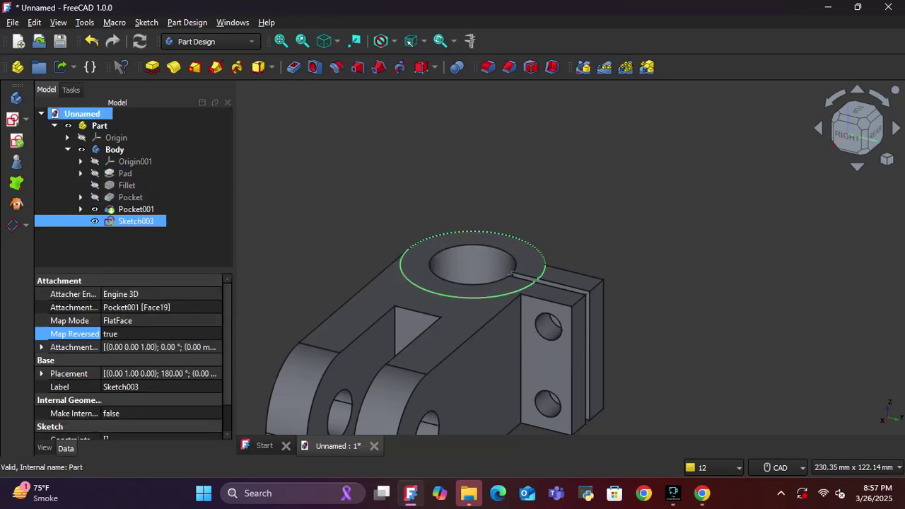
click(152, 67)
click(168, 178)
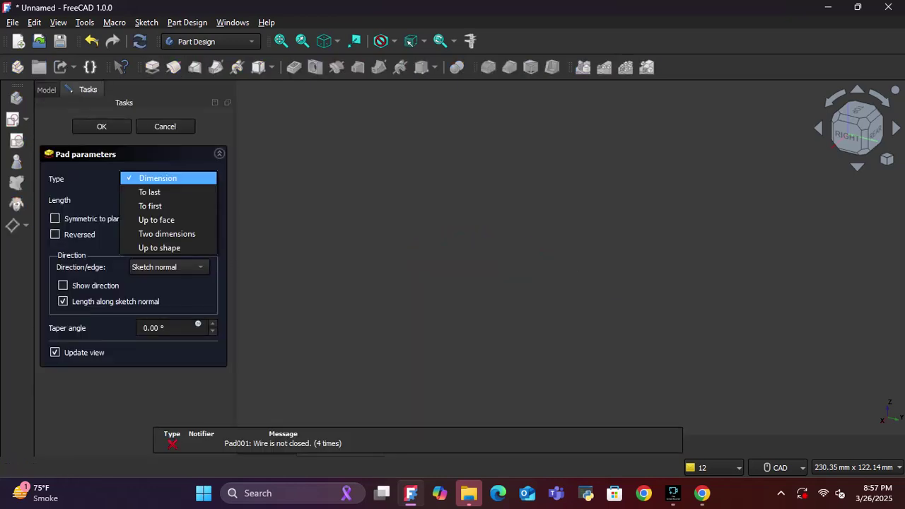
click(157, 179)
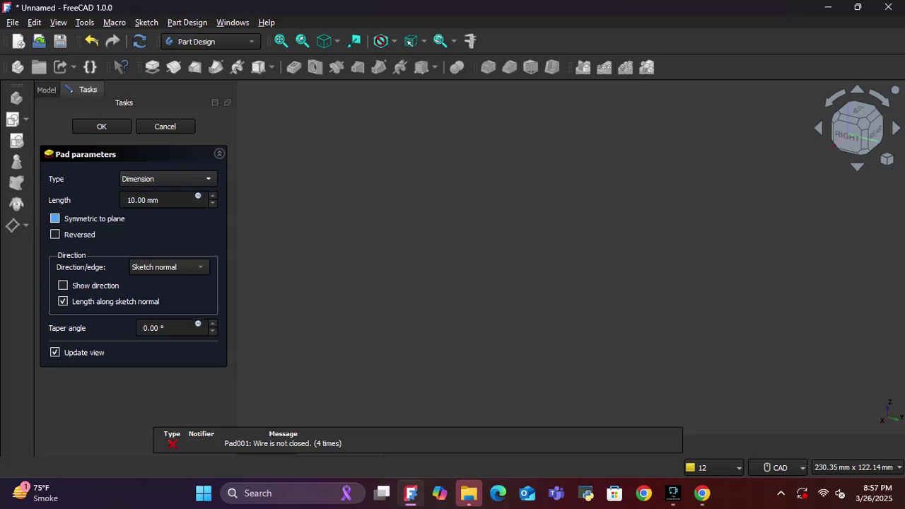
click(55, 234)
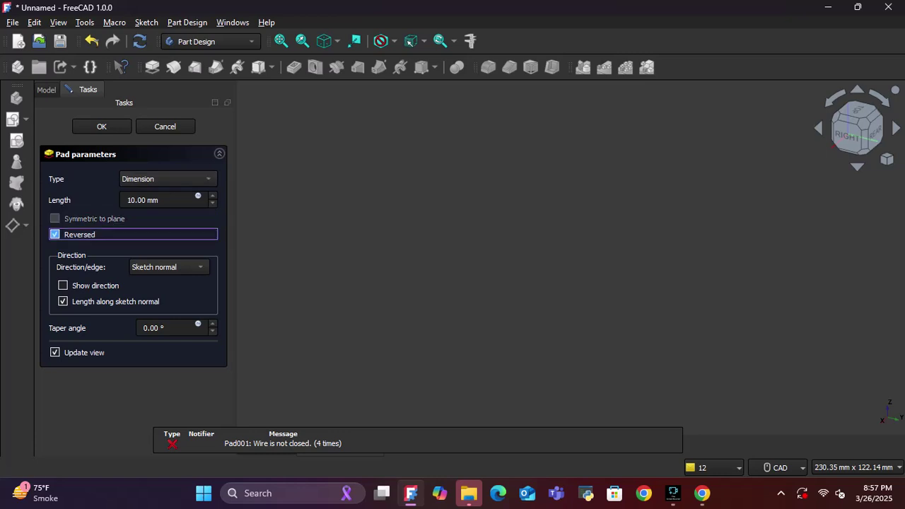
key(shift+Tab)
key(Up)
key(Up)
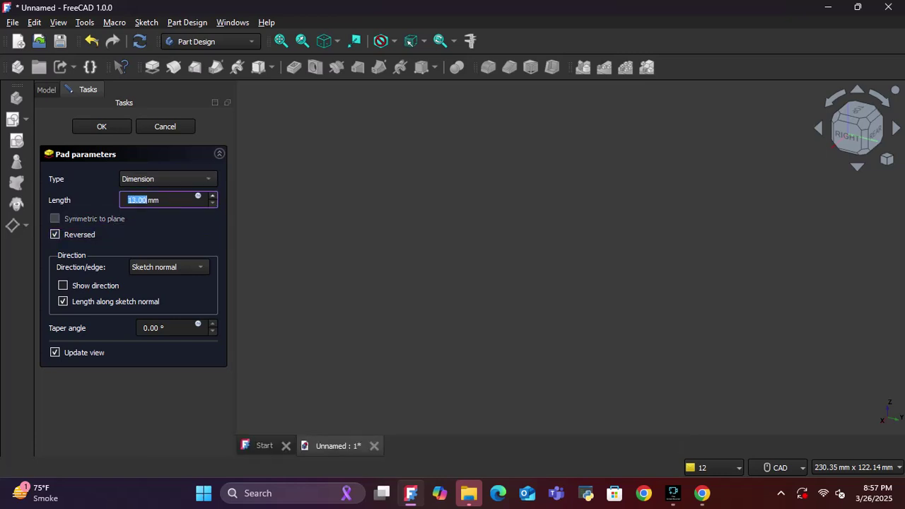
click(165, 125)
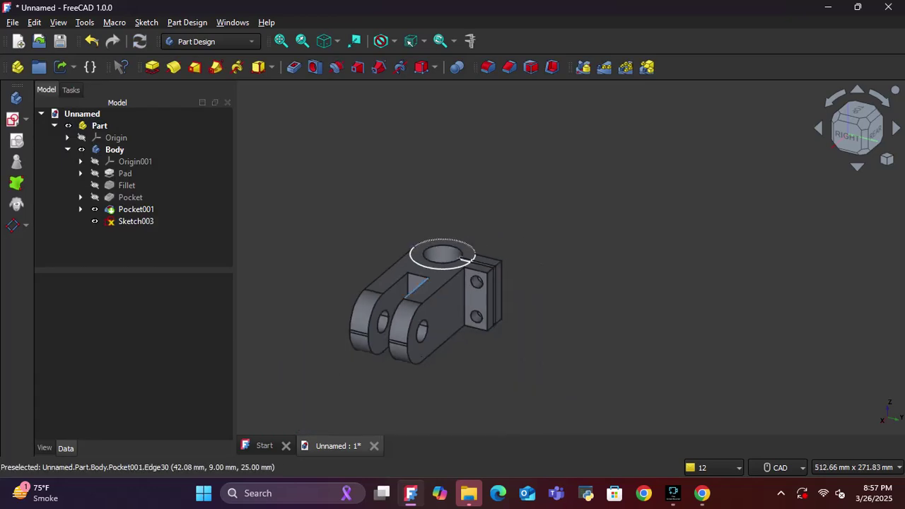
- Set the ring sketch's Map Reversed property back to false
scroll(466, 259, up, 6)
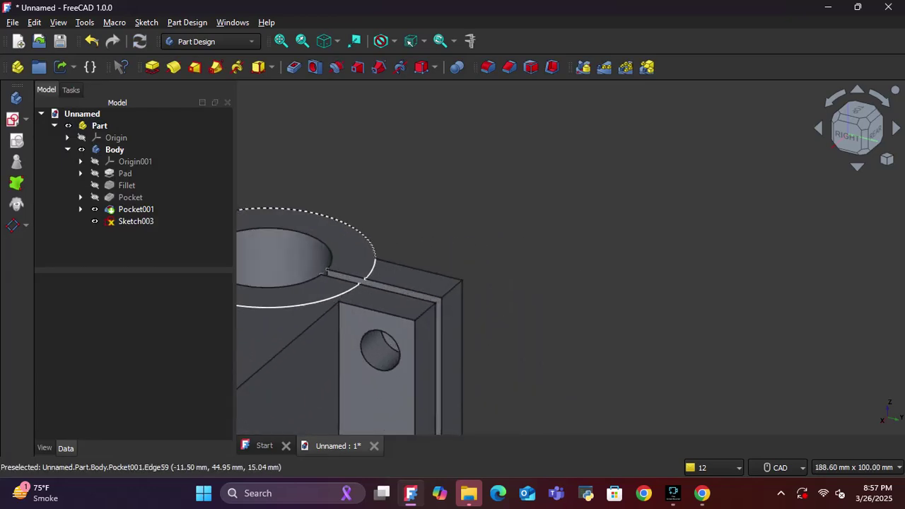
scroll(326, 255, up, 4)
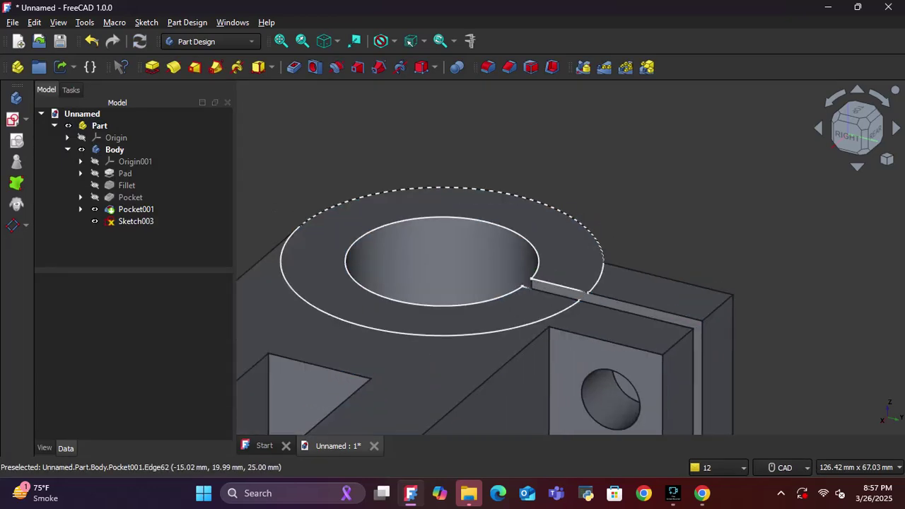
scroll(538, 296, up, 3)
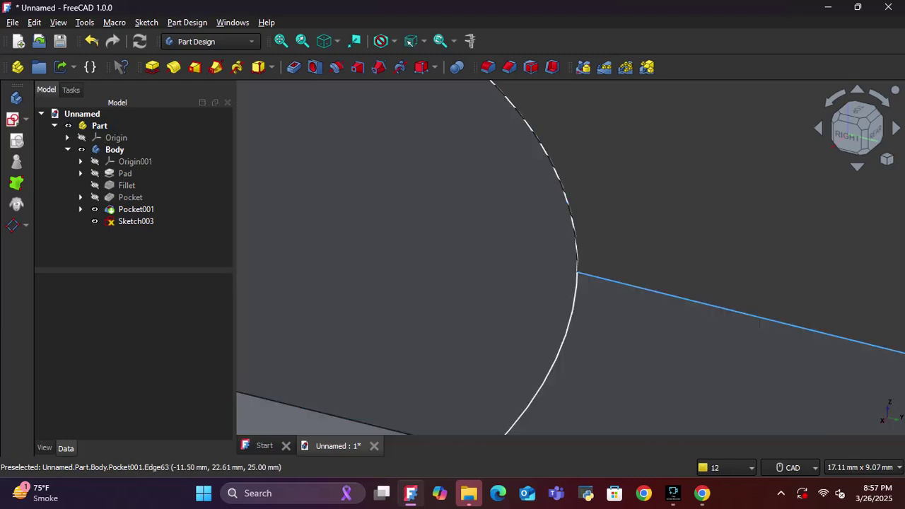
scroll(537, 297, down, 4)
scroll(559, 304, down, 4)
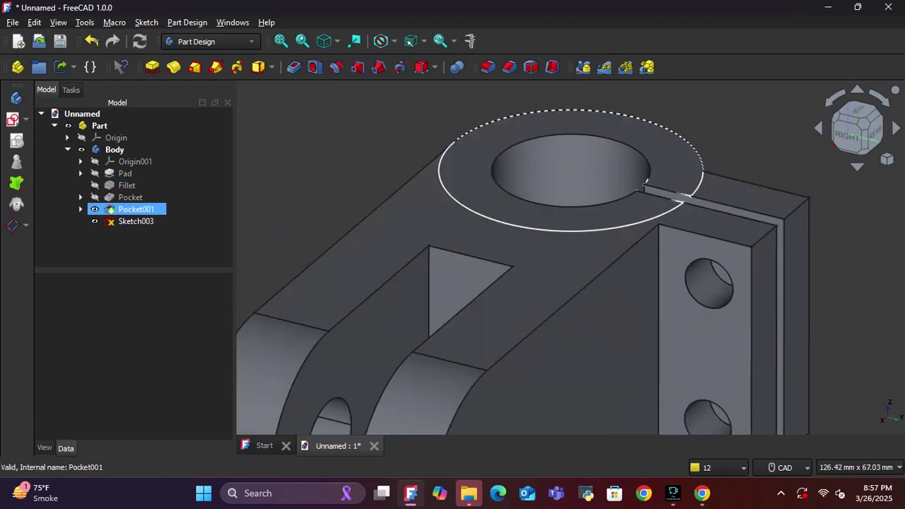
click(136, 221)
click(162, 334)
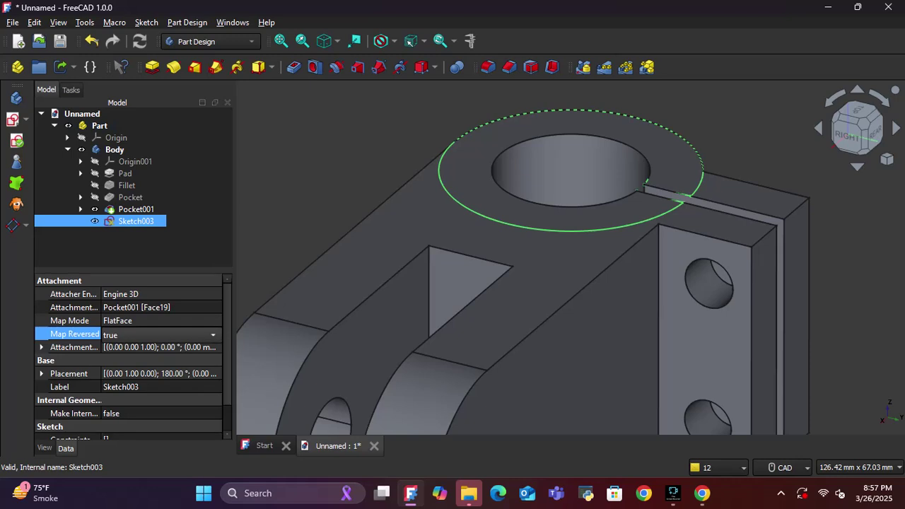
click(161, 334)
click(160, 319)
click(161, 334)
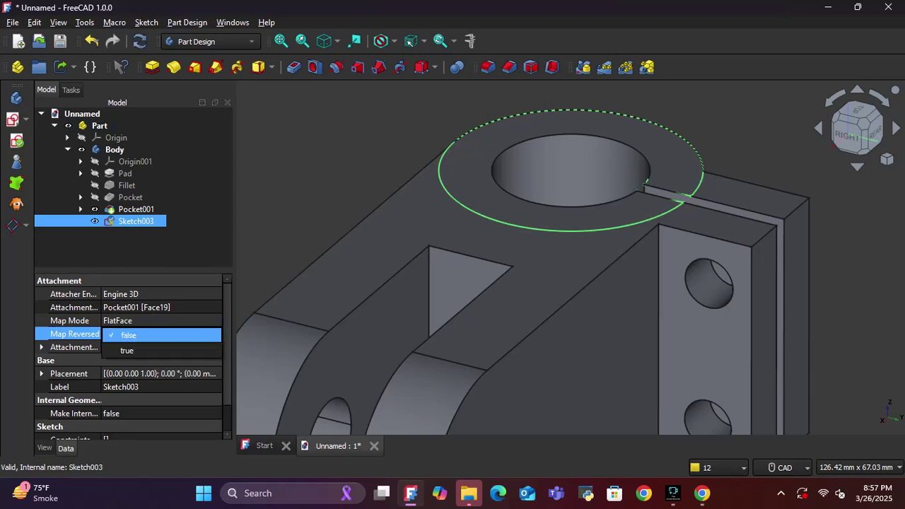
click(160, 321)
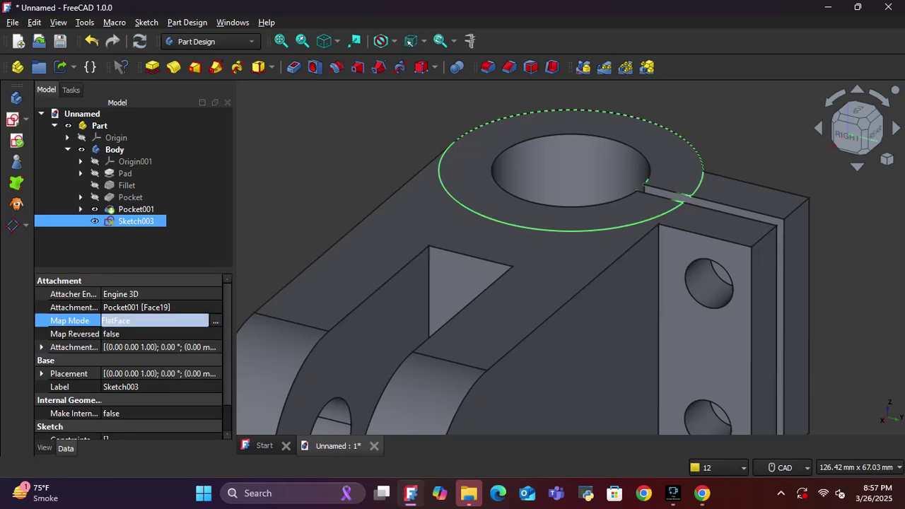
click(157, 247)
- Clear both arcs and the two slot-side lines from the ring sketch, and delete the sketch from the body
double_click(136, 221)
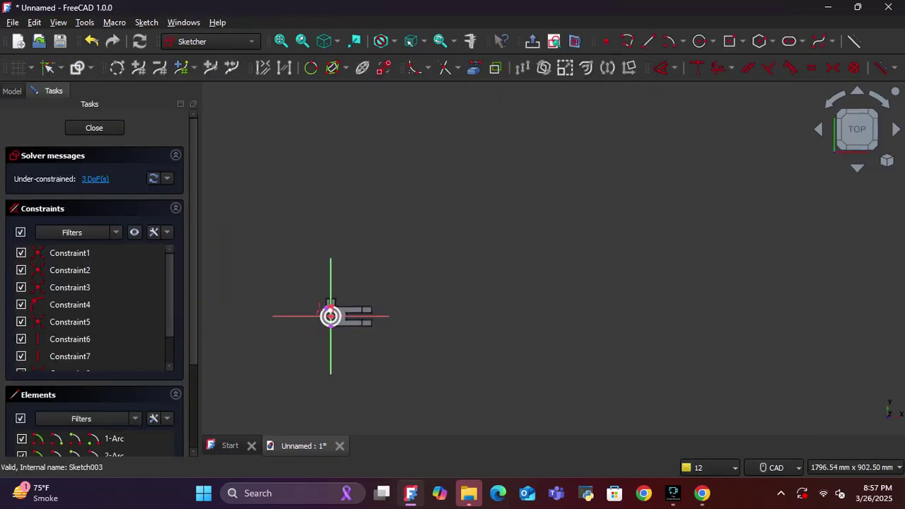
scroll(376, 258, up, 2)
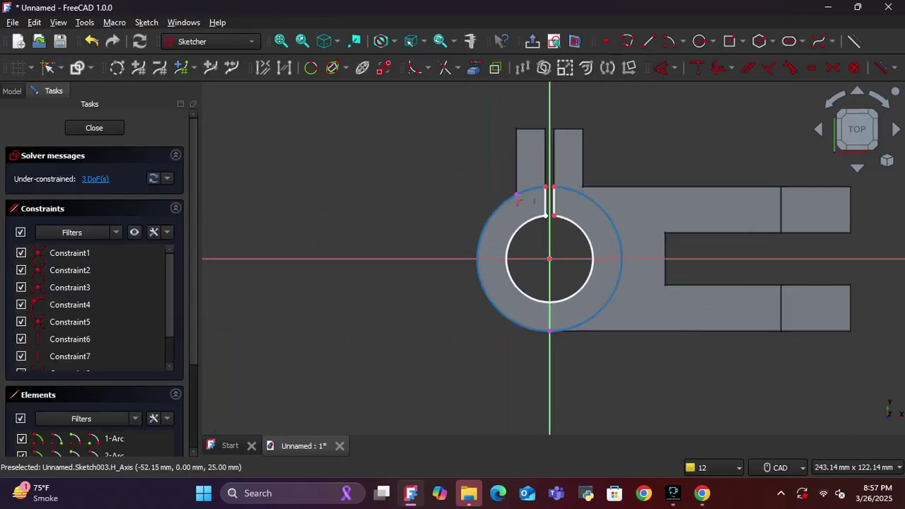
click(542, 216)
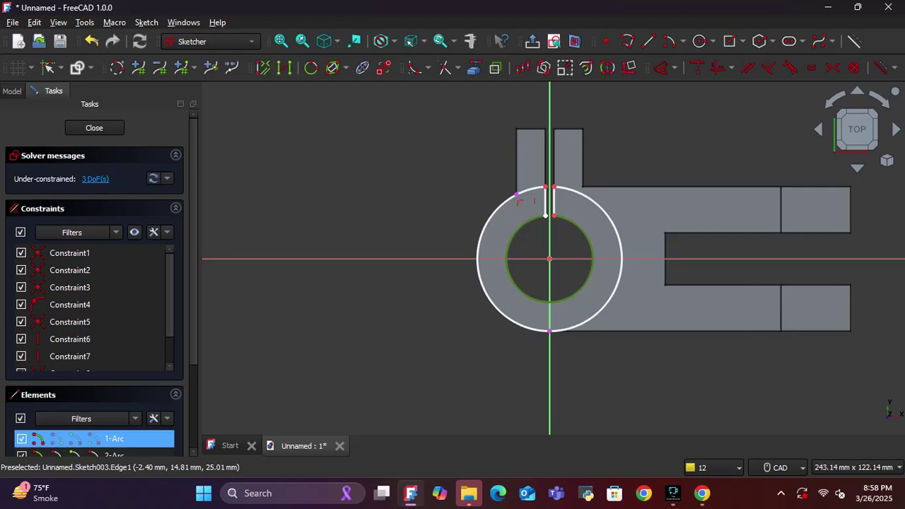
key(Delete)
click(518, 193)
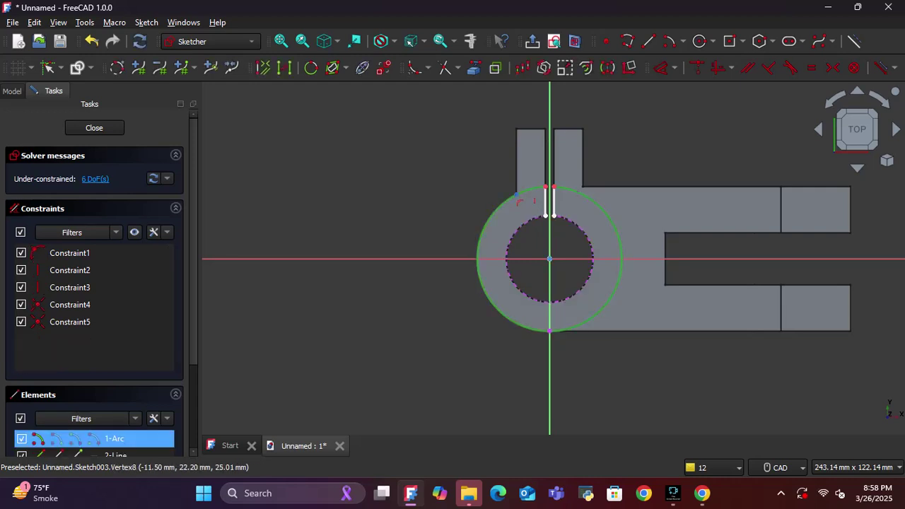
key(Delete)
click(553, 200)
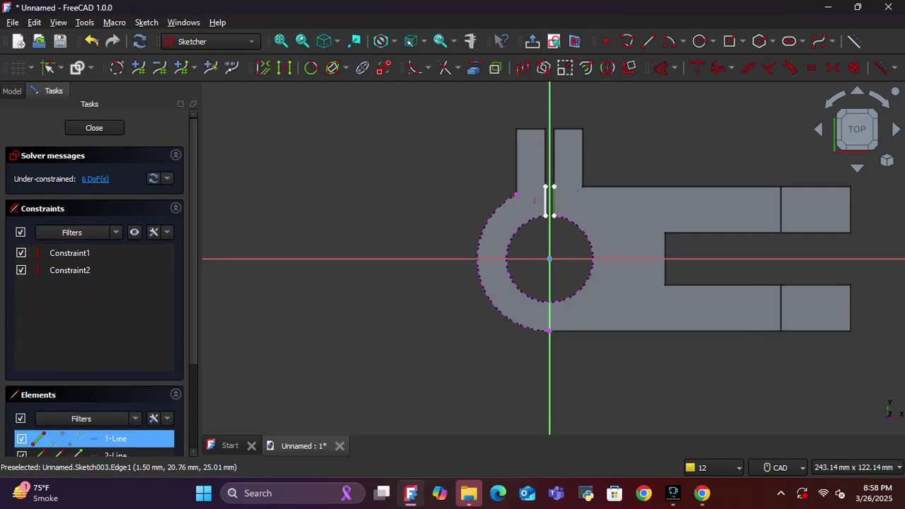
key(Delete)
click(545, 200)
key(Delete)
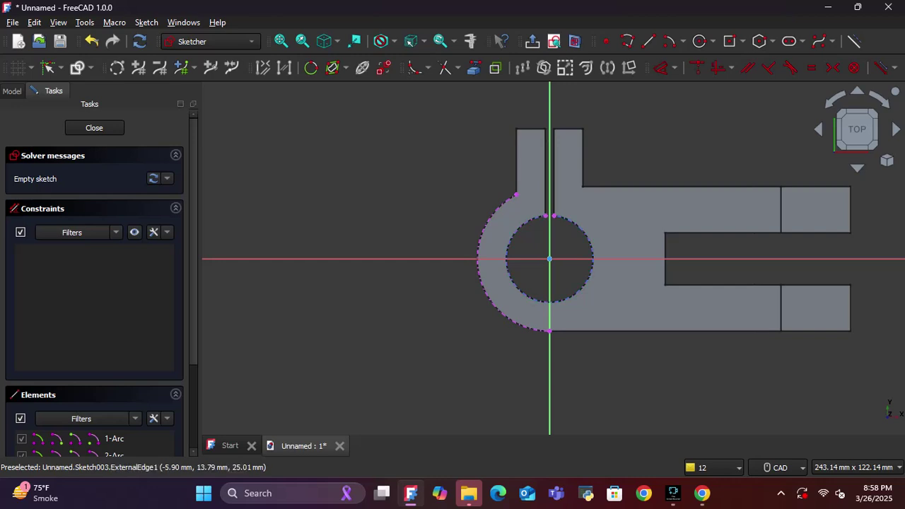
click(94, 128)
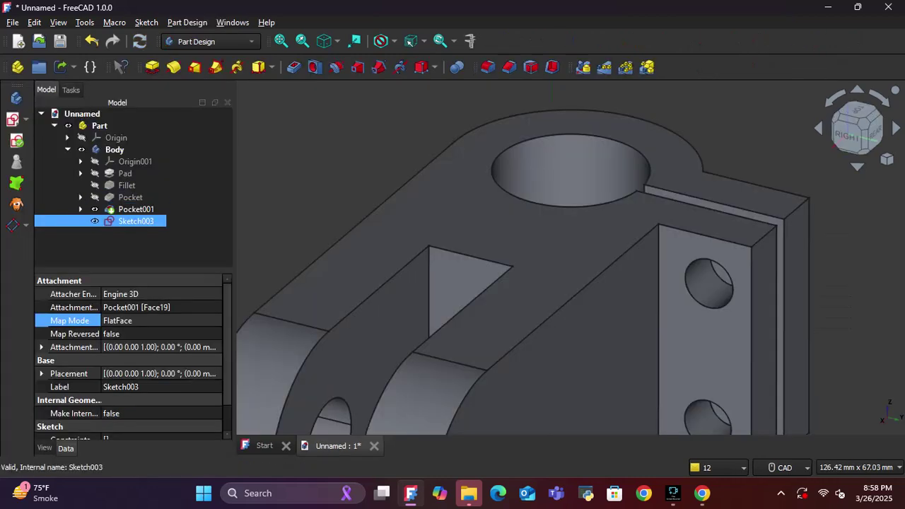
key(Delete)
- Start a new sketch on the body's XY base plane
scroll(426, 209, down, 5)
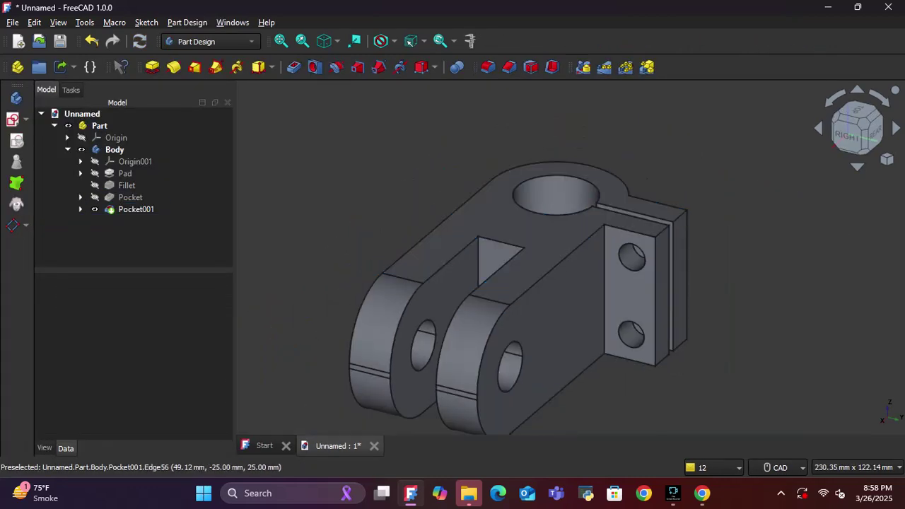
middle_drag(345, 280, 345, 321)
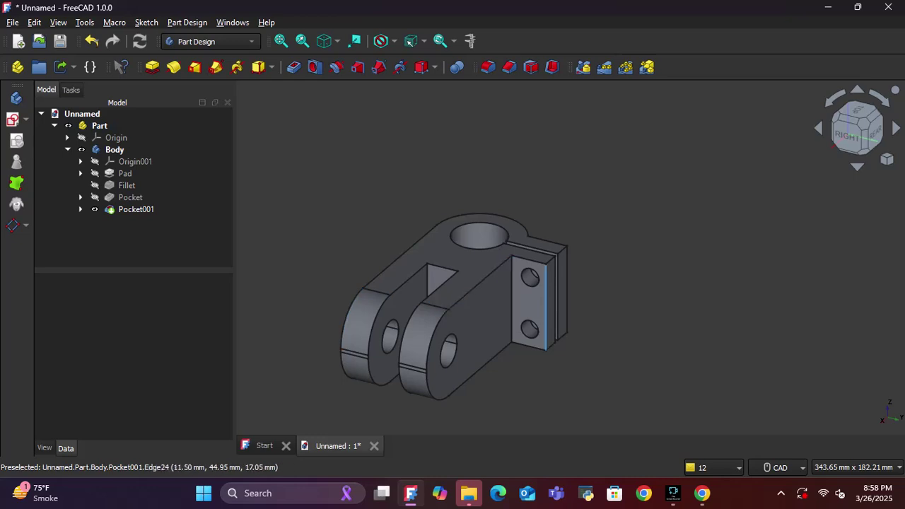
click(13, 119)
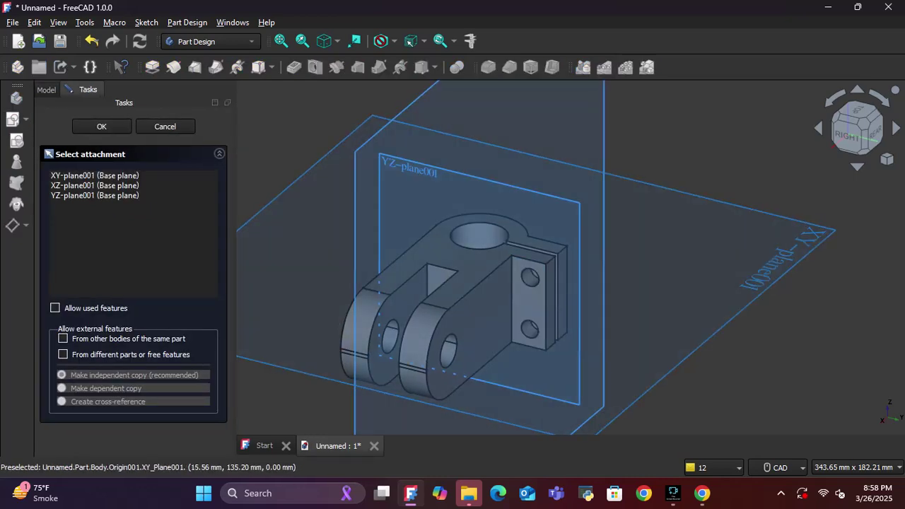
click(629, 396)
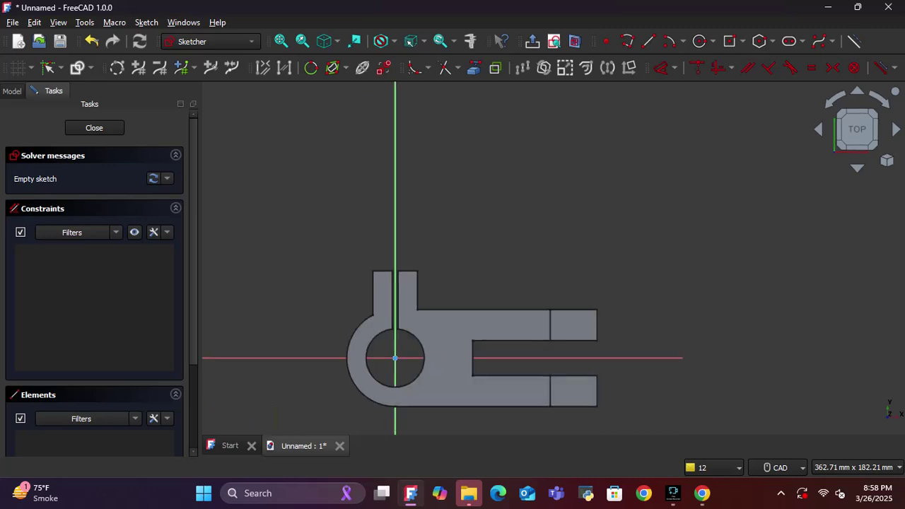
- Draw two concentric circles centred on the origin, with diameters of 30 mm and 50 mm
scroll(506, 304, up, 5)
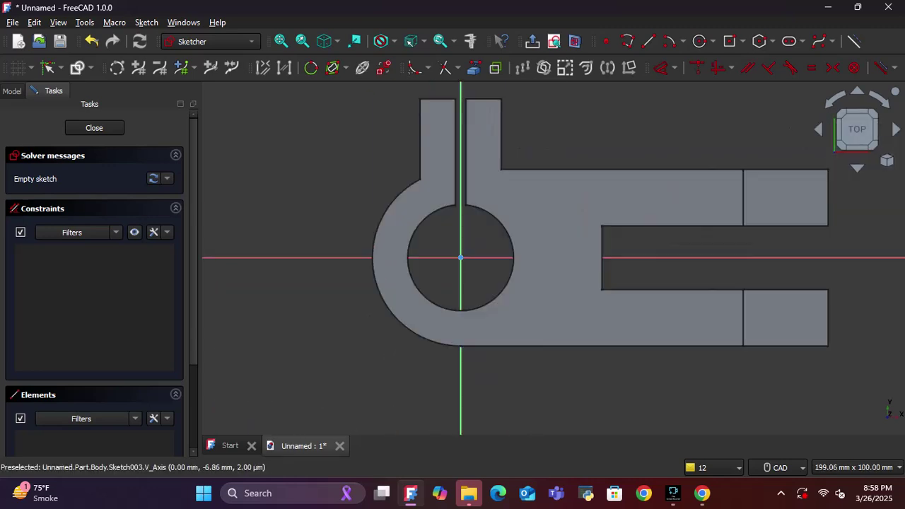
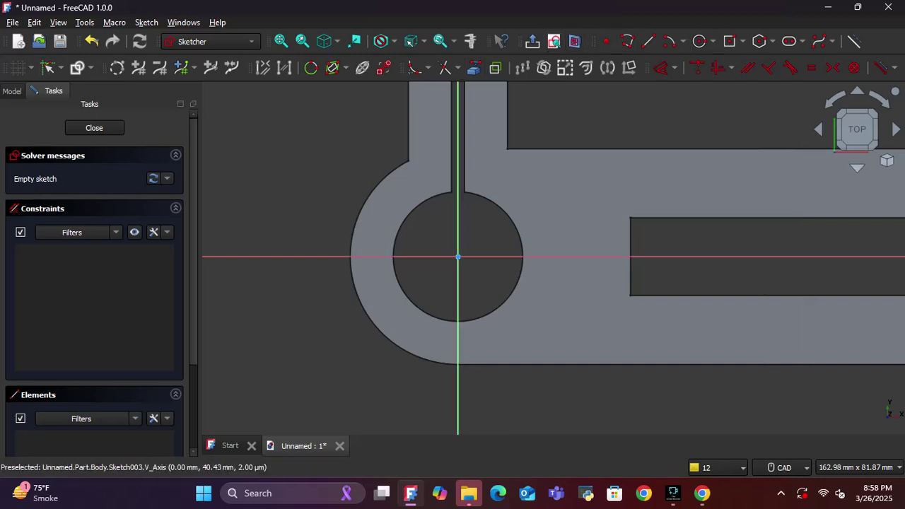
scroll(456, 255, up, 2)
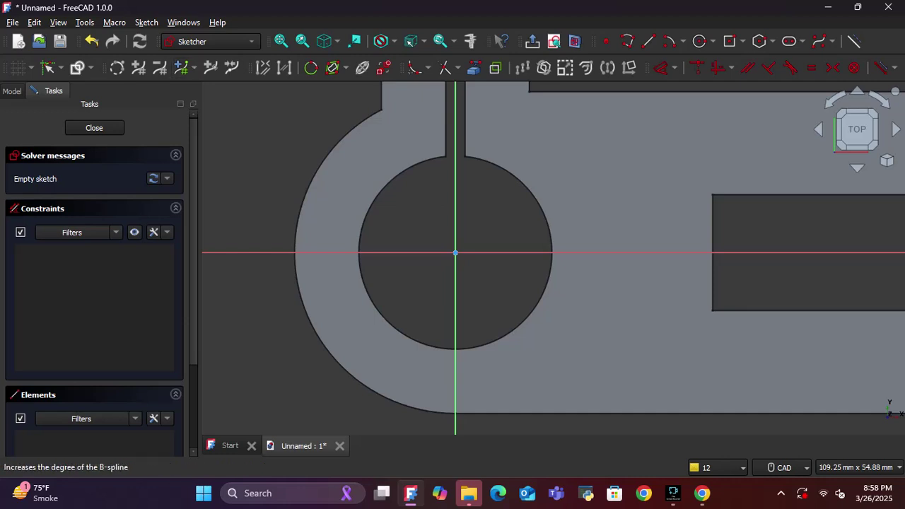
click(699, 41)
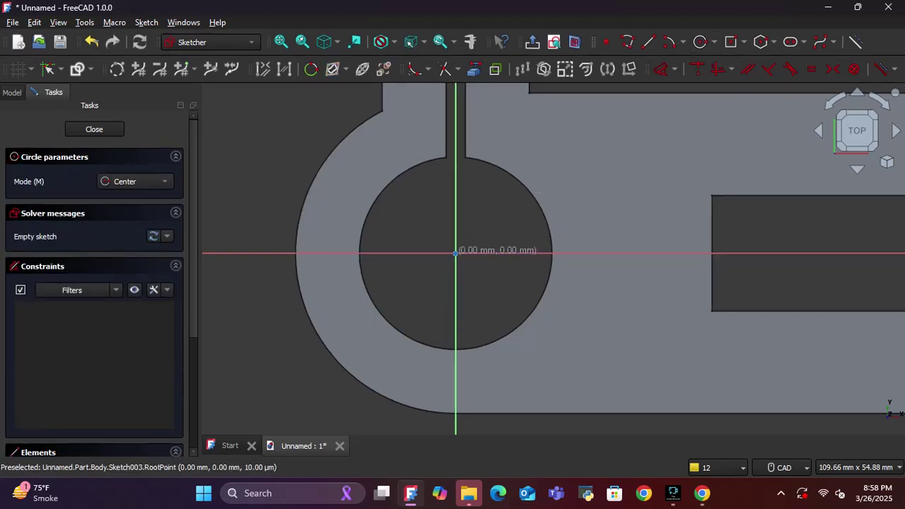
click(455, 253)
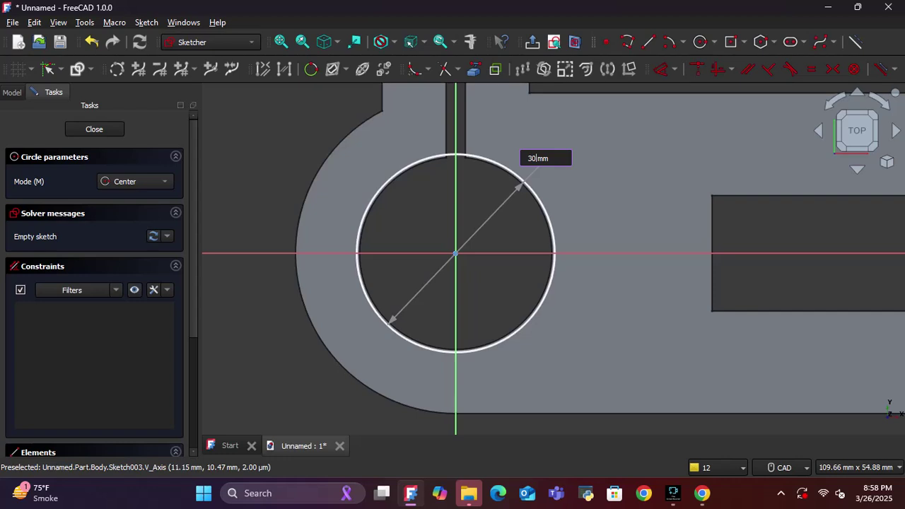
key(Return)
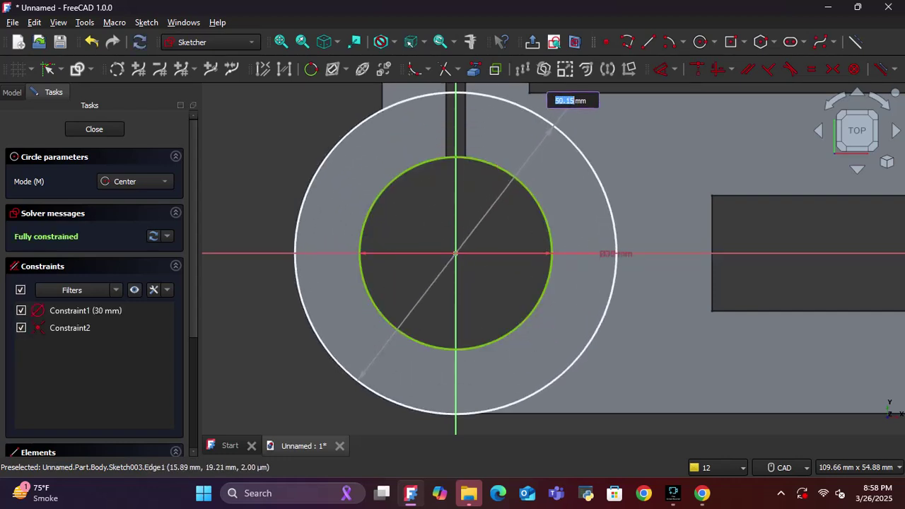
key(Return)
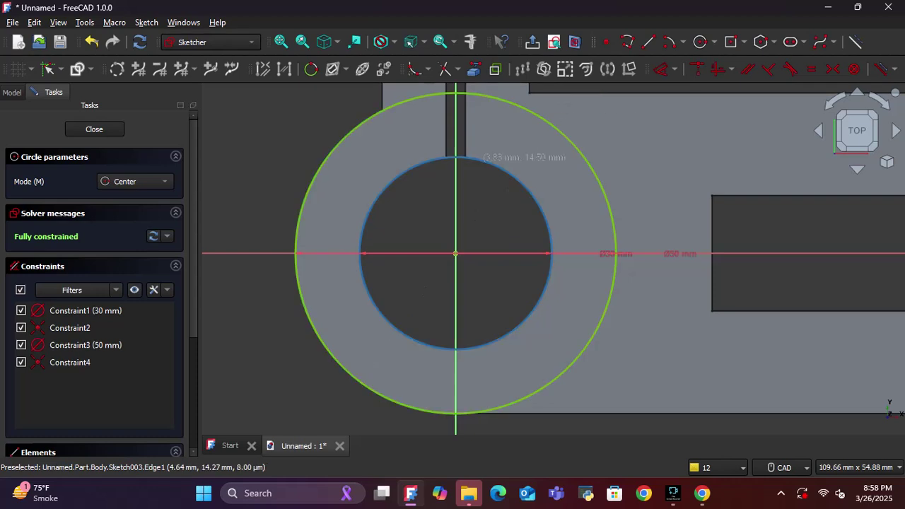
- Draw a vertical line along the slot's right side, from the 30 mm circle up to the 50 mm circle
scroll(635, 96, up, 2)
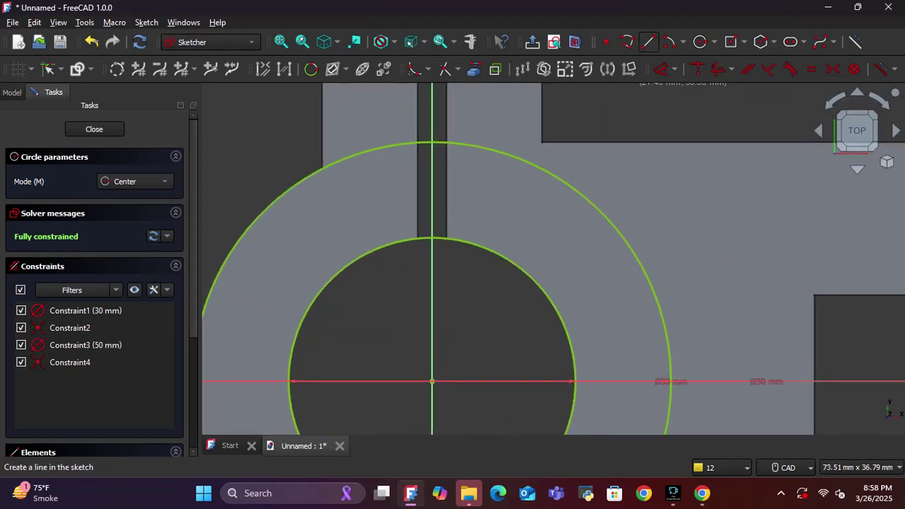
click(647, 42)
scroll(474, 236, up, 2)
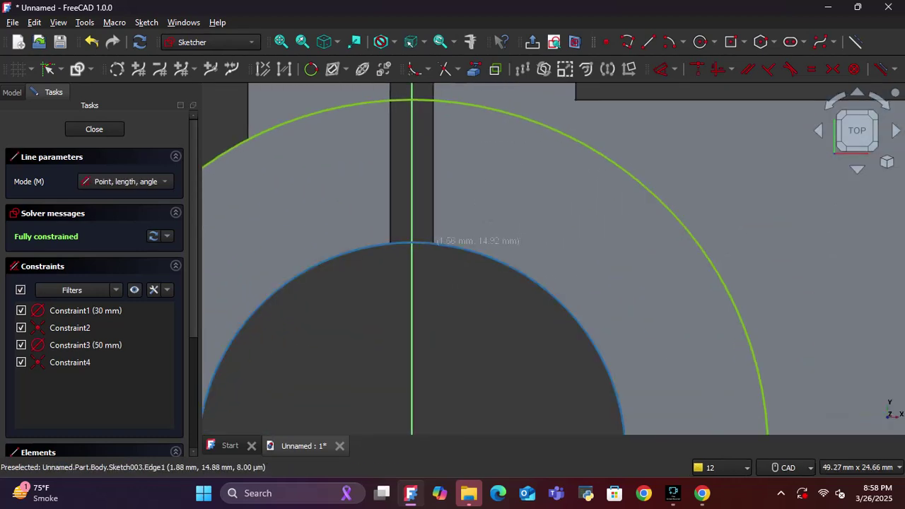
click(434, 242)
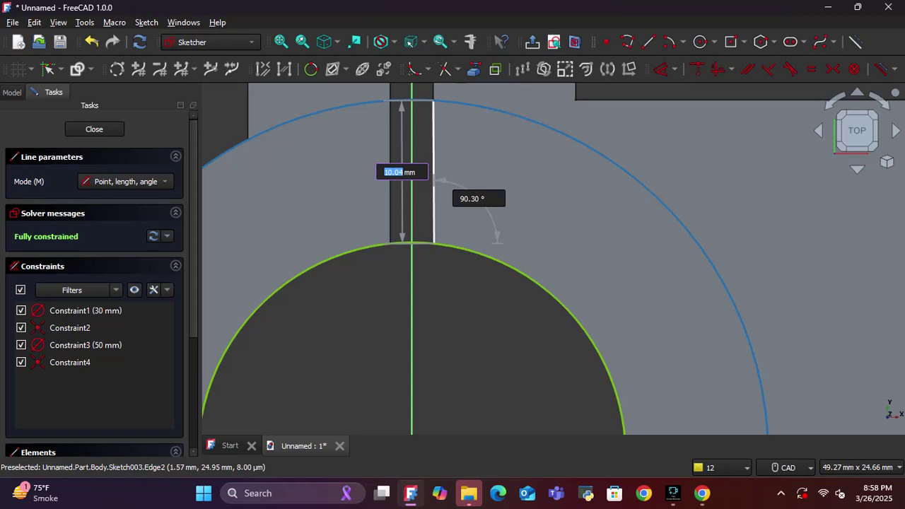
click(433, 101)
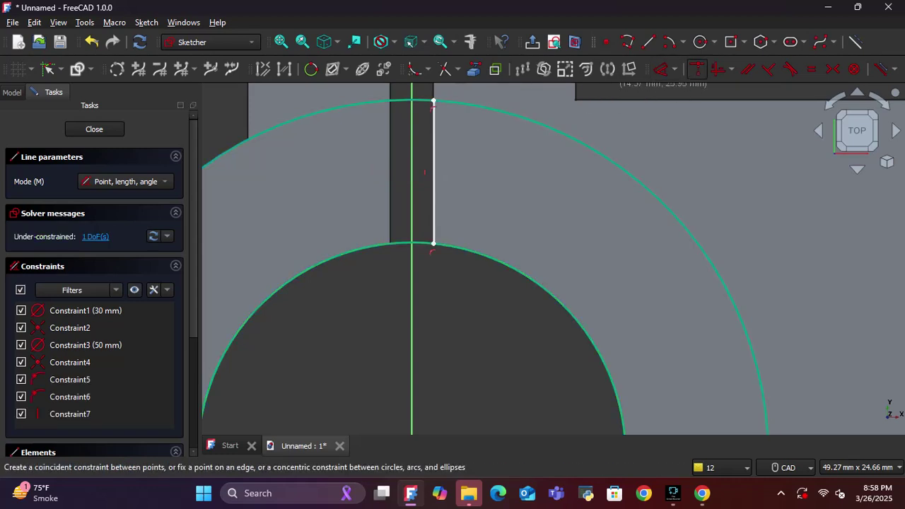
key(Escape)
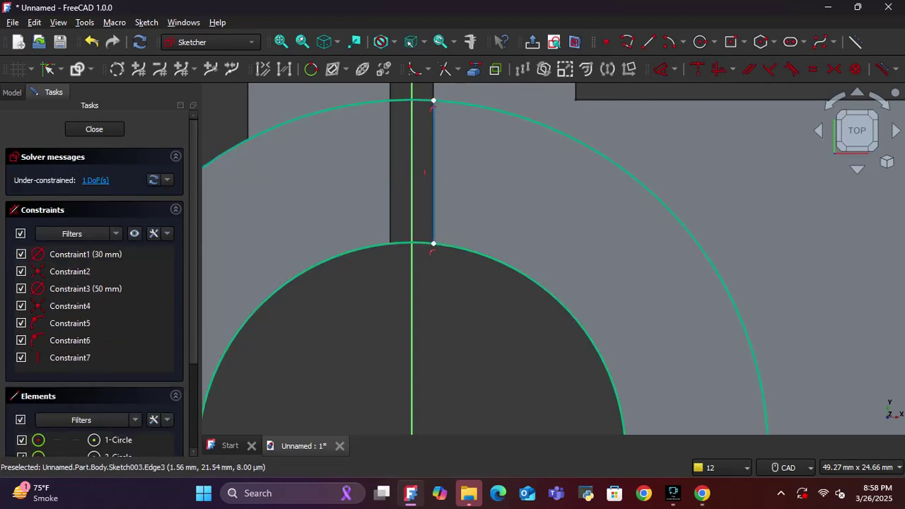
key(v)
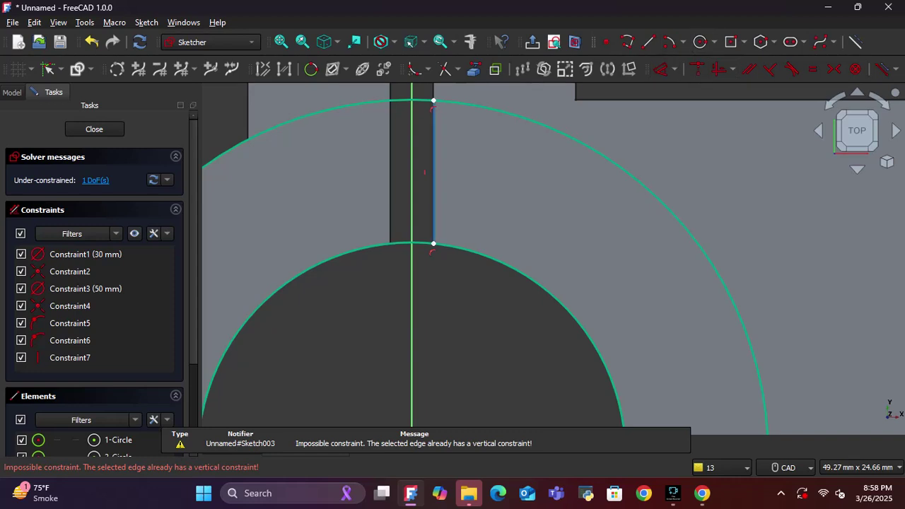
key(Escape)
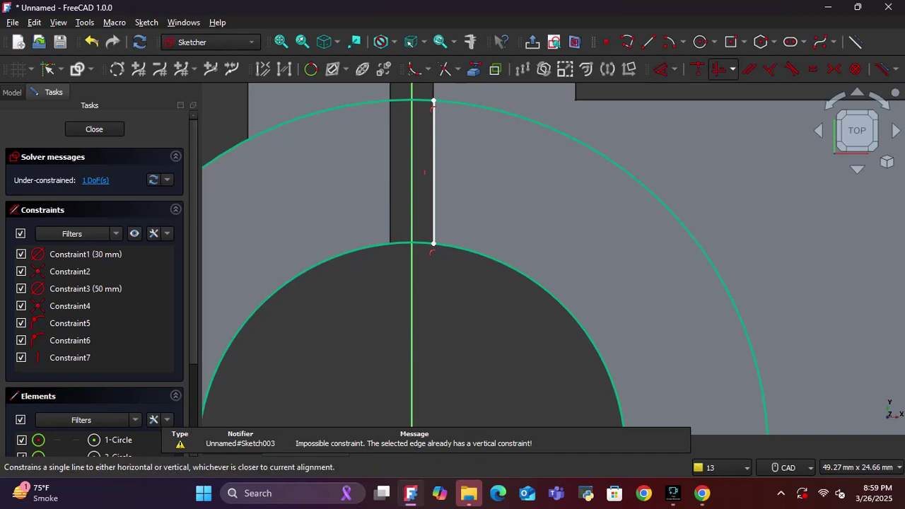
- Constrain the vertical slot line to a horizontal distance of 1.5 mm from the origin
click(733, 69)
click(733, 69)
click(675, 69)
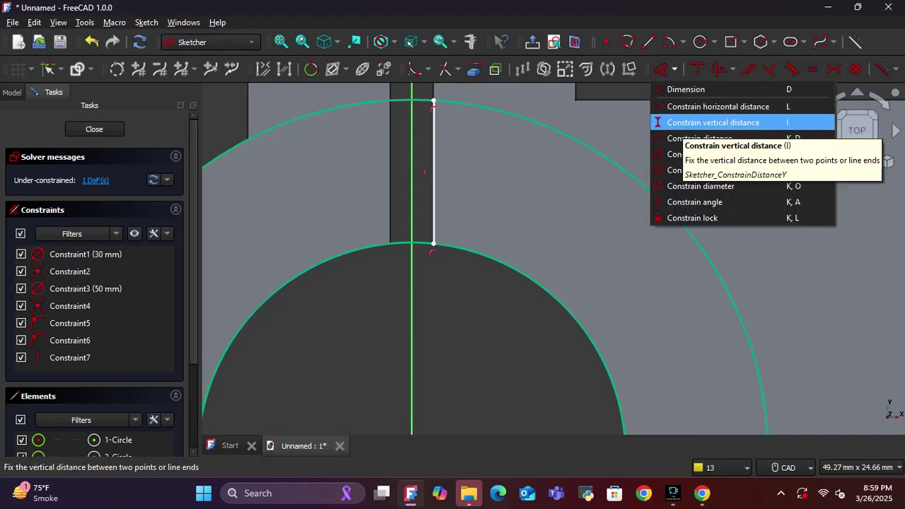
click(681, 106)
click(433, 170)
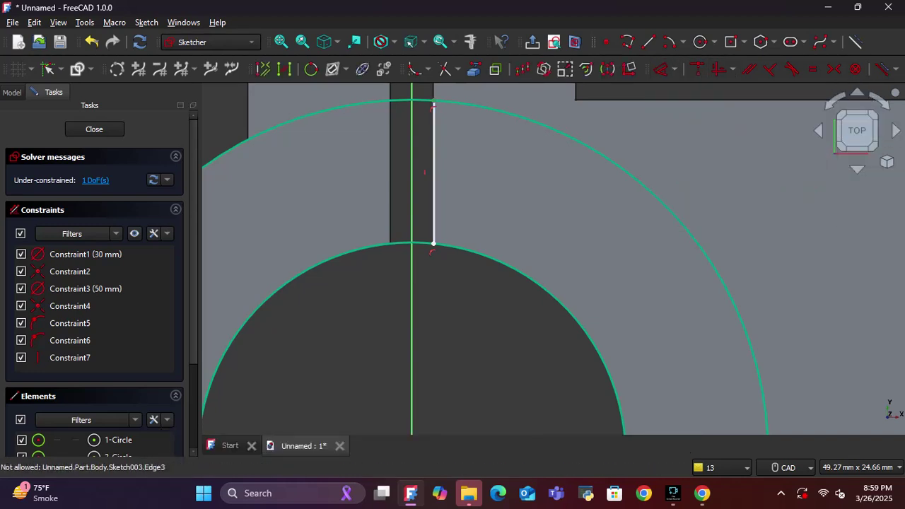
scroll(429, 115, down, 5)
scroll(424, 238, up, 3)
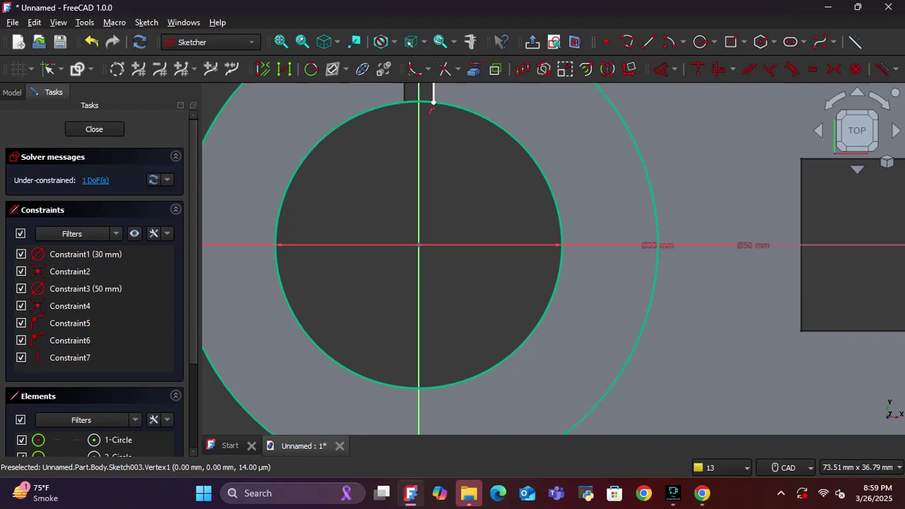
click(419, 245)
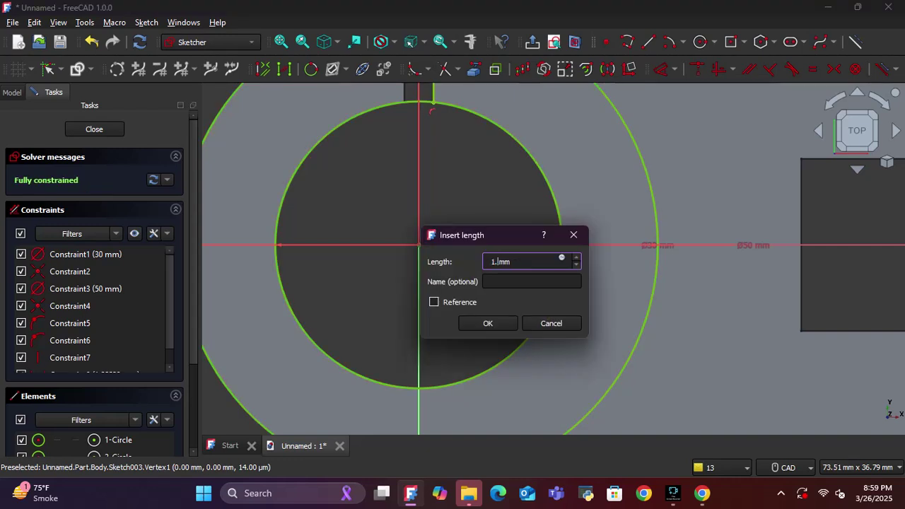
text(1.5)
key(Return)
- Mirror the slot line about the sketch's vertical axis to form the opposite side of the slot
scroll(438, 99, down, 2)
scroll(441, 101, up, 4)
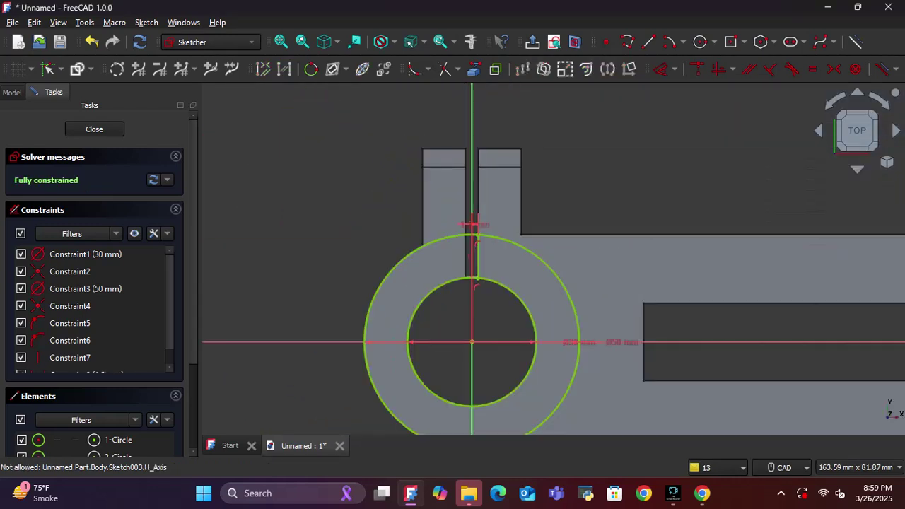
scroll(441, 100, up, 3)
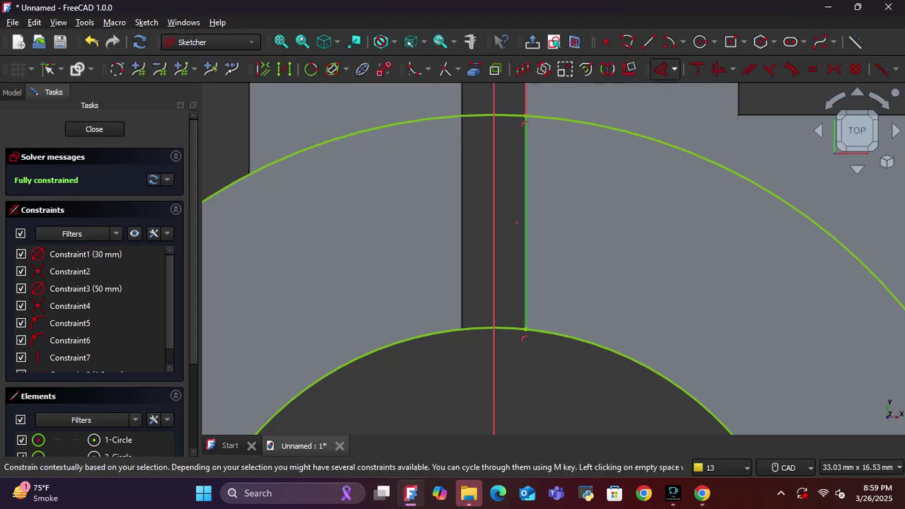
click(607, 68)
click(493, 198)
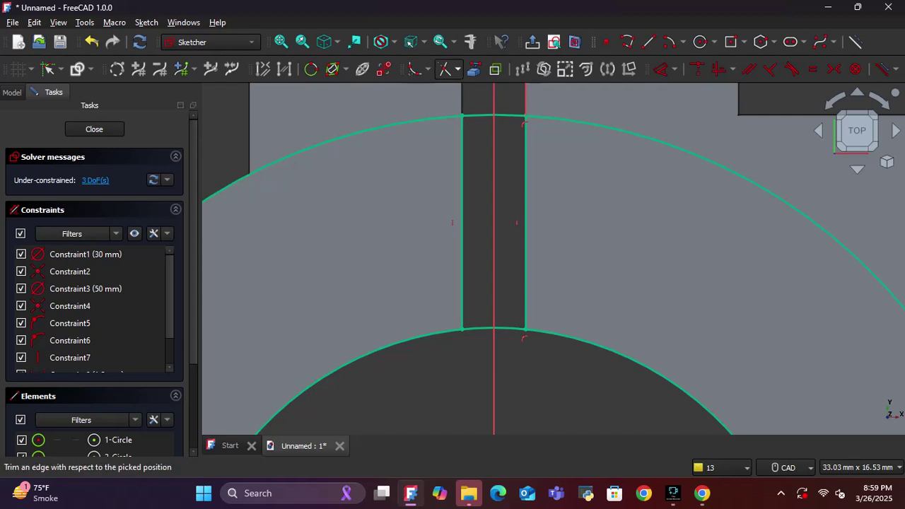
- Trim the inner and outer circle segments between the two slot lines, and close the sketch
click(445, 68)
click(473, 116)
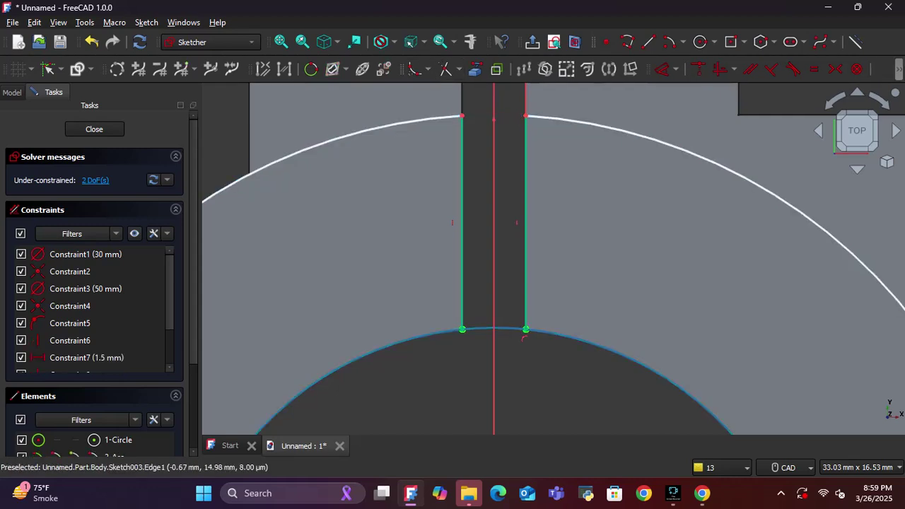
click(480, 330)
scroll(477, 378, down, 3)
scroll(487, 205, down, 5)
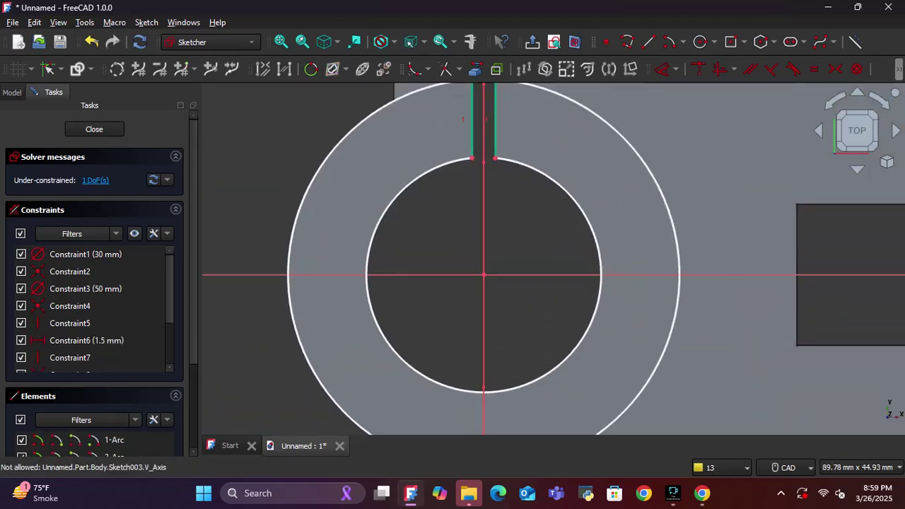
scroll(462, 212, up, 3)
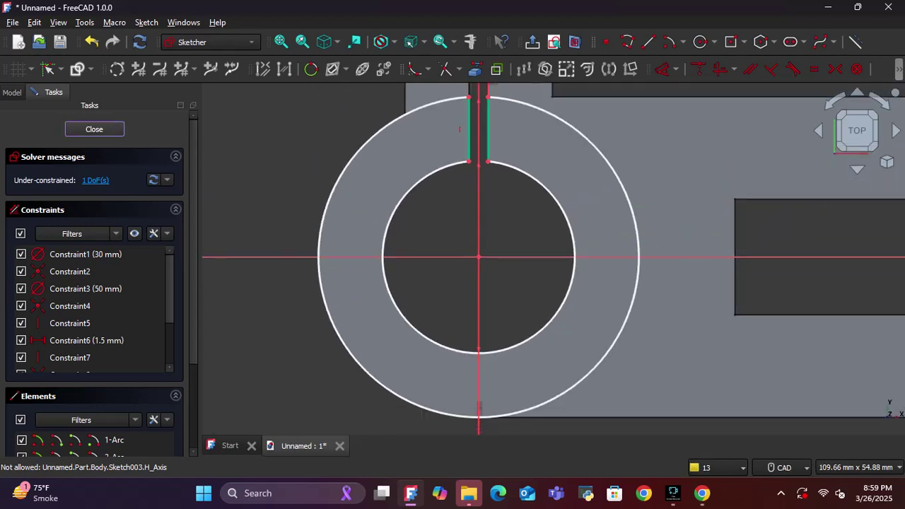
click(94, 129)
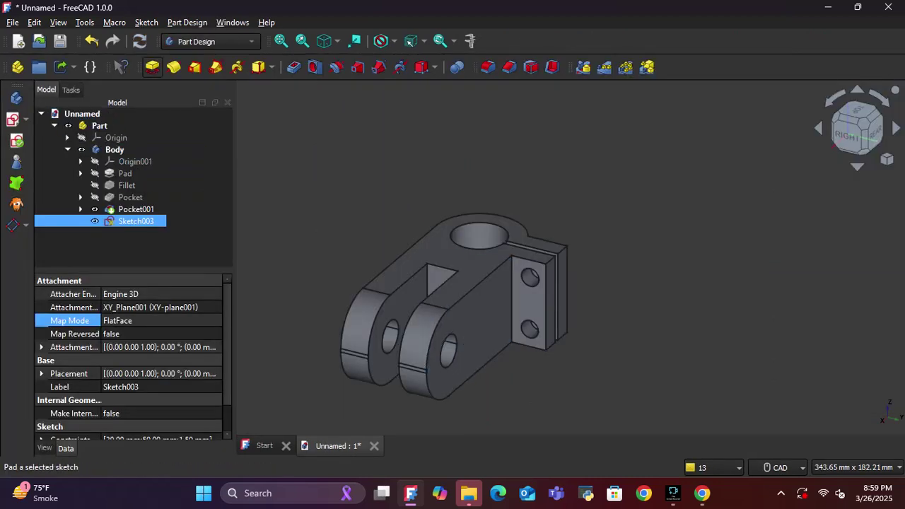
- Start a pad of the split ring sketch with its length set to 30 mm
click(152, 67)
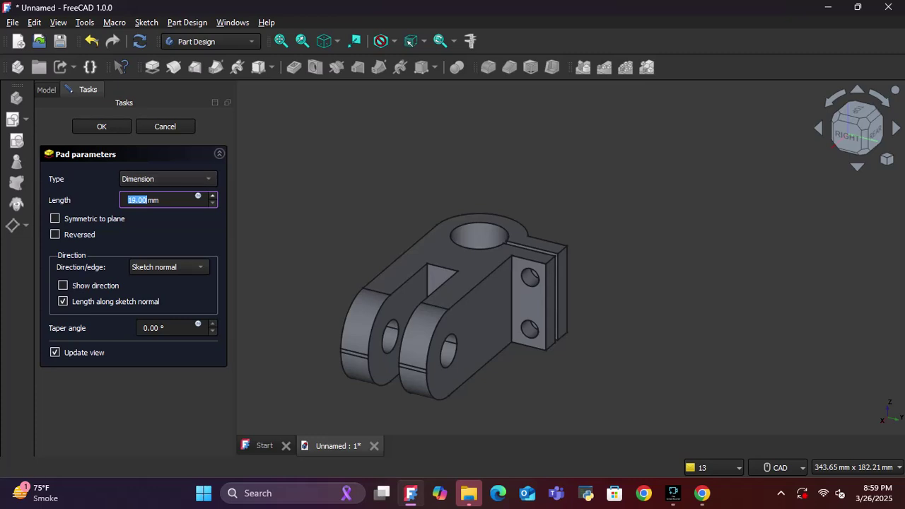
key(Up)
key(Up)
key(Up)
key(Up)
key(Up)
key(Up)
key(Up)
key(Up)
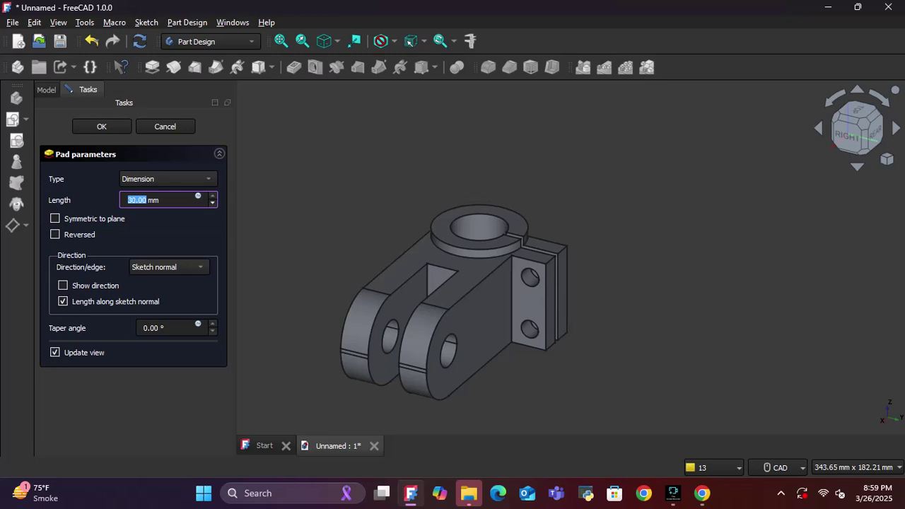
- Change the pad type to Two dimensions with 30 mm for both lengths, and finish the pad
click(168, 179)
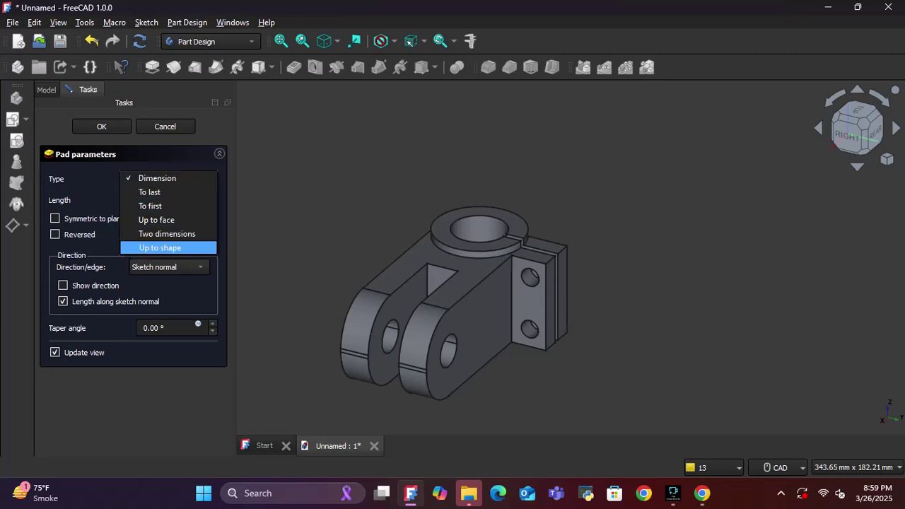
key(Escape)
key(Down)
key(Down)
key(Down)
key(Down)
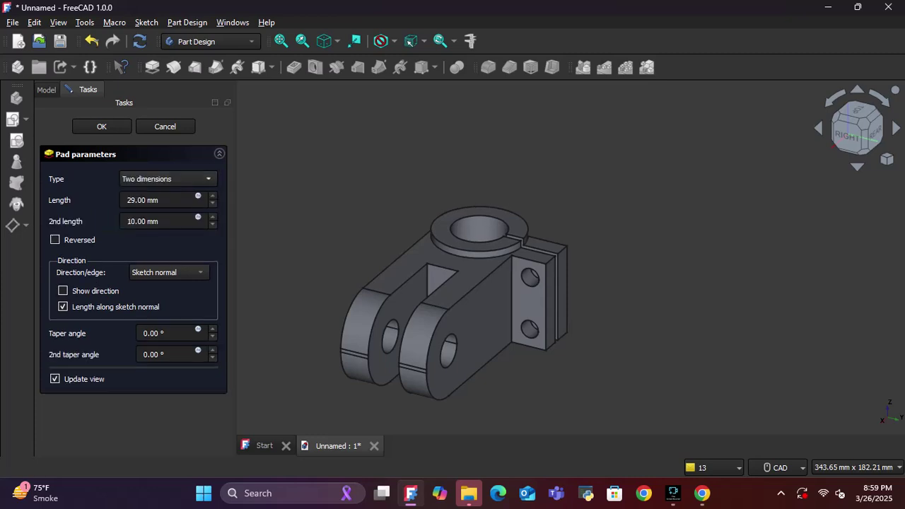
key(Tab)
key(Up)
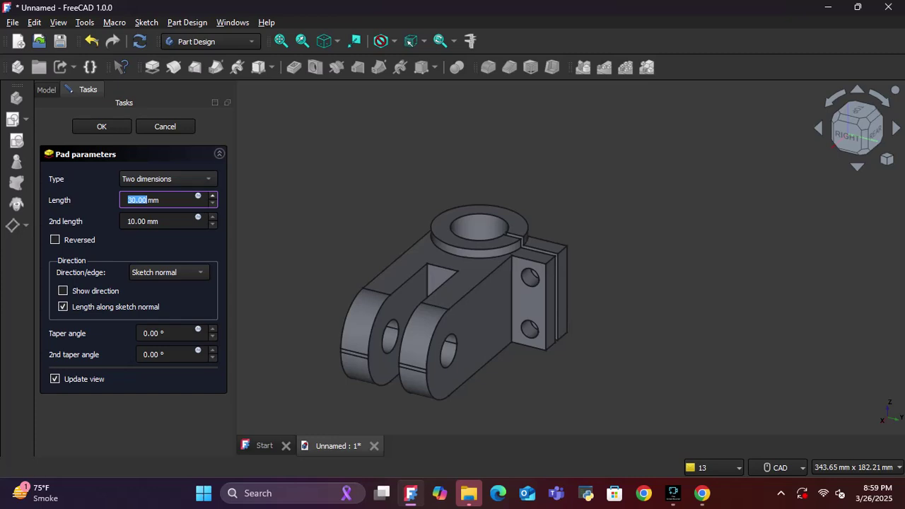
click(161, 222)
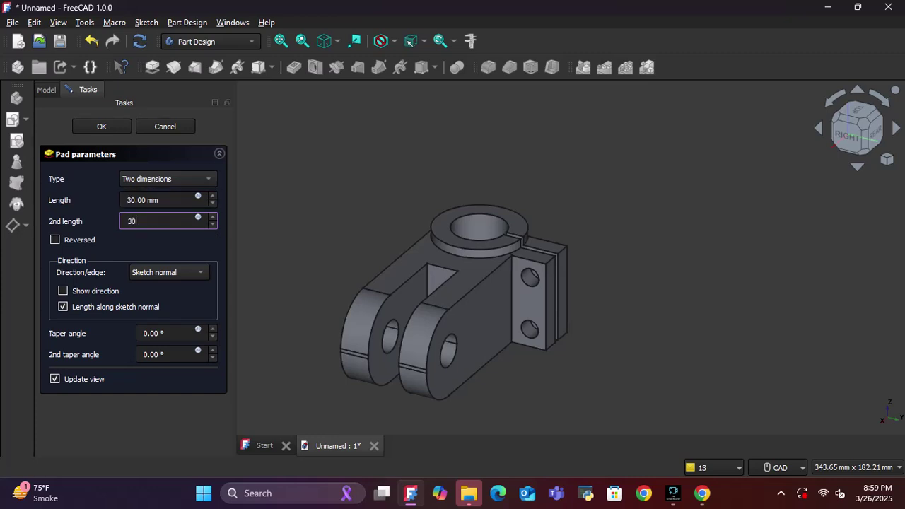
key(Tab)
key(Return)
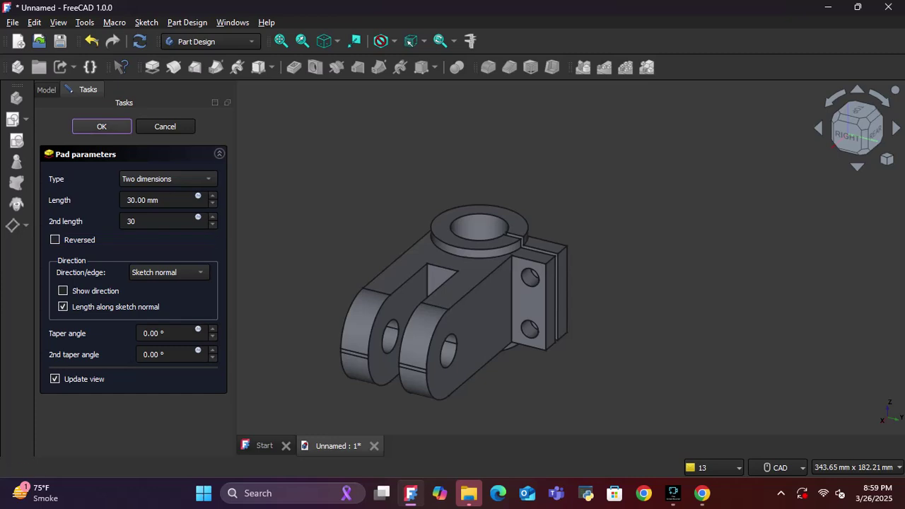
- Inspect the padded clamp in isometric view and from several rotated angles, including the ring's underside and the bolt lugs
middle_drag(597, 363, 487, 194)
scroll(597, 363, down, 1)
click(886, 159)
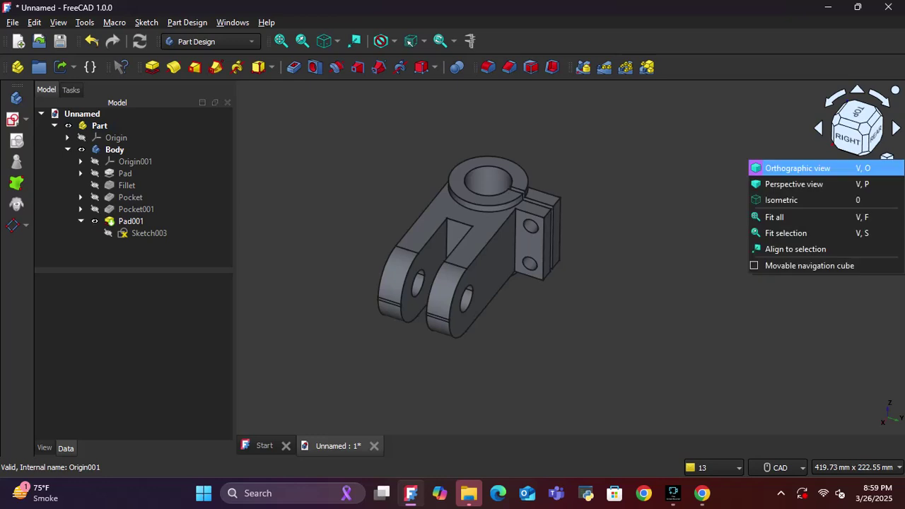
click(784, 201)
scroll(639, 351, down, 2)
middle_drag(482, 339, 634, 199)
scroll(538, 226, up, 1)
scroll(656, 233, up, 2)
middle_drag(537, 233, 622, 226)
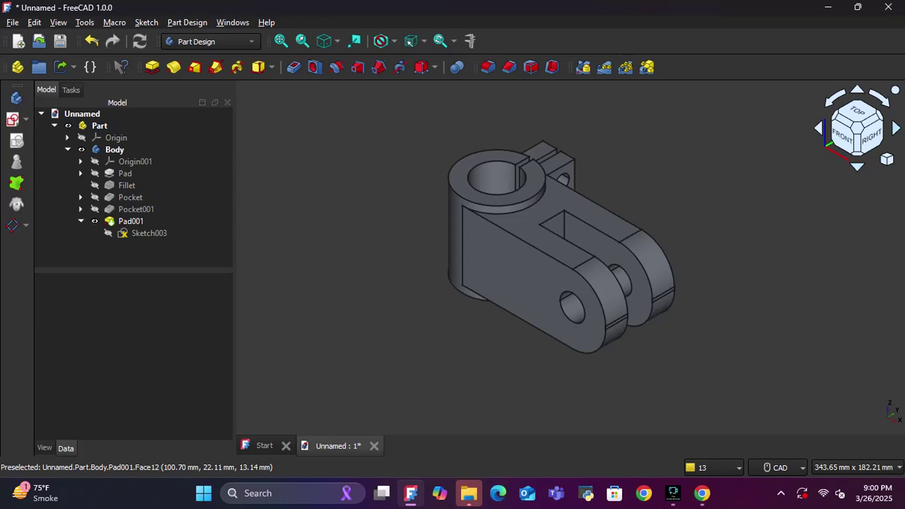
click(896, 128)
click(896, 128)
click(897, 128)
click(896, 128)
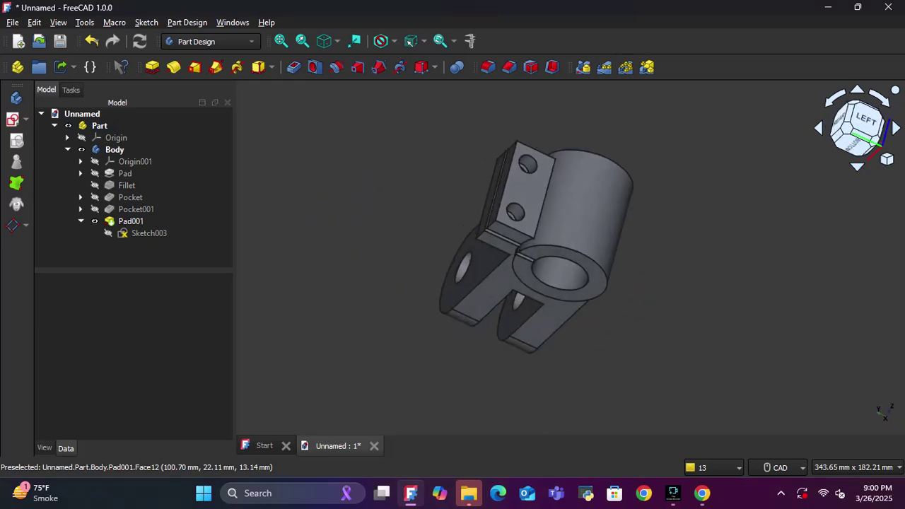
- Examine the clamp's fork arms and bolt lugs from the right and rear sides, and return to the isometric view
click(897, 128)
click(896, 128)
click(896, 127)
middle_drag(778, 226, 688, 232)
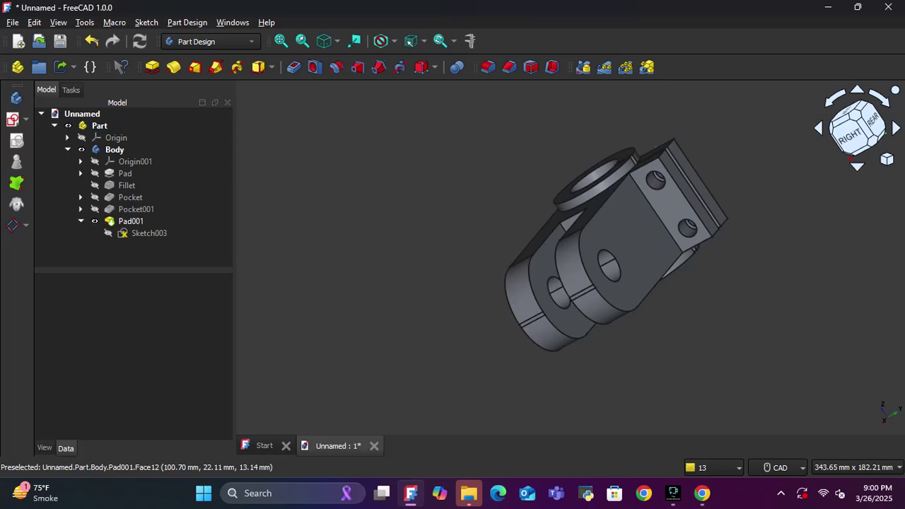
click(879, 96)
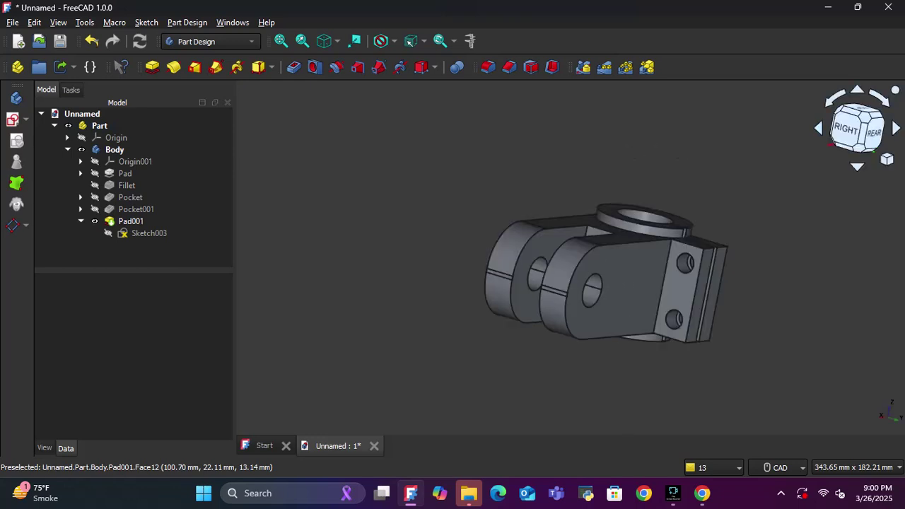
click(834, 98)
click(887, 159)
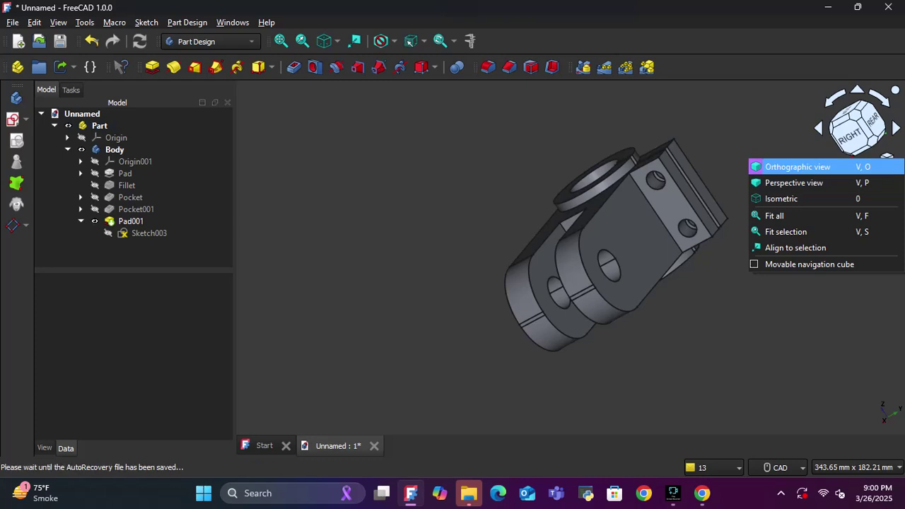
key(Escape)
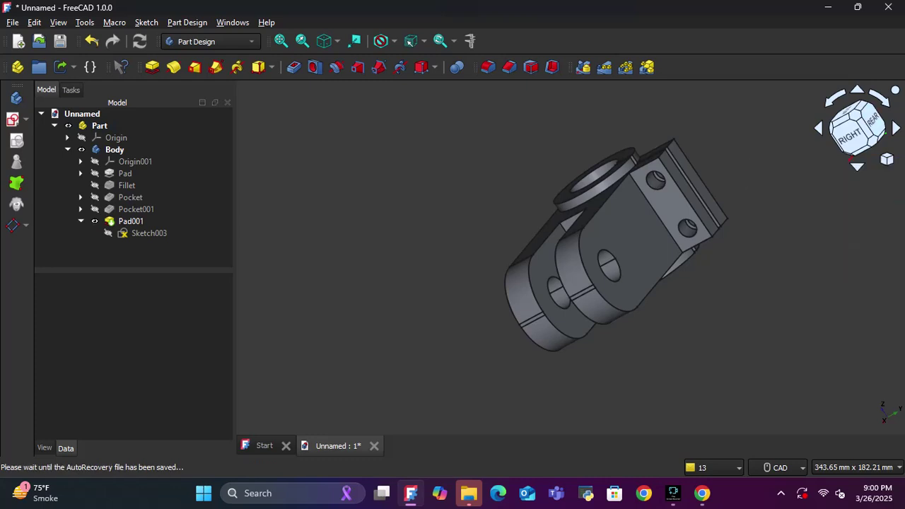
click(859, 112)
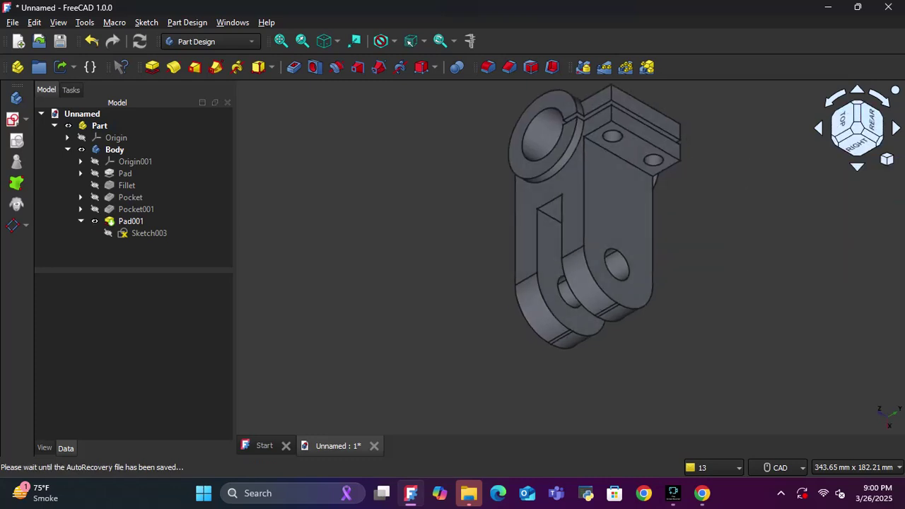
click(886, 159)
click(785, 189)
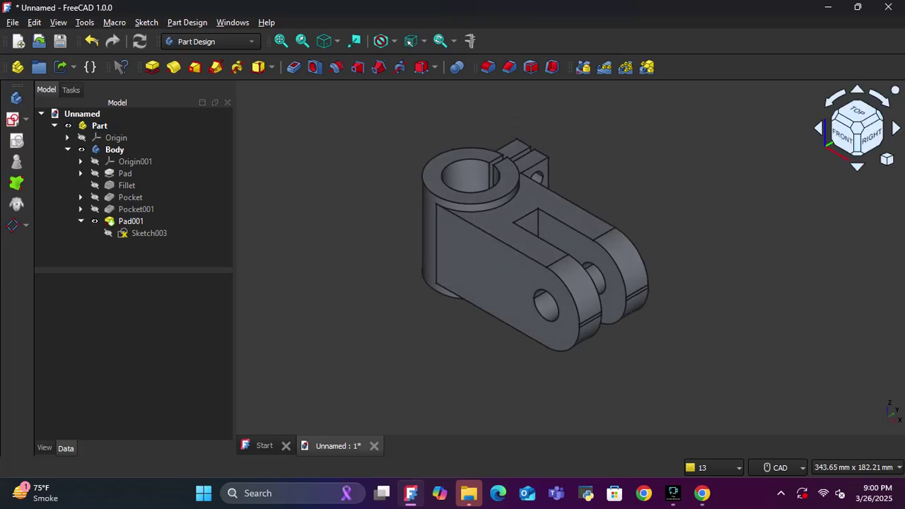
- Examine the split ring, lug bolt holes and fork slot from opposite corner views and from the fork end
click(880, 115)
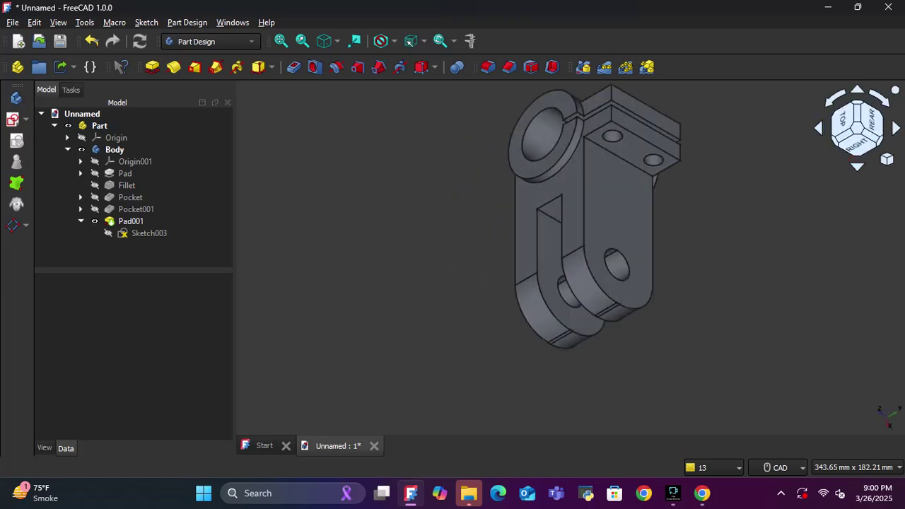
click(857, 104)
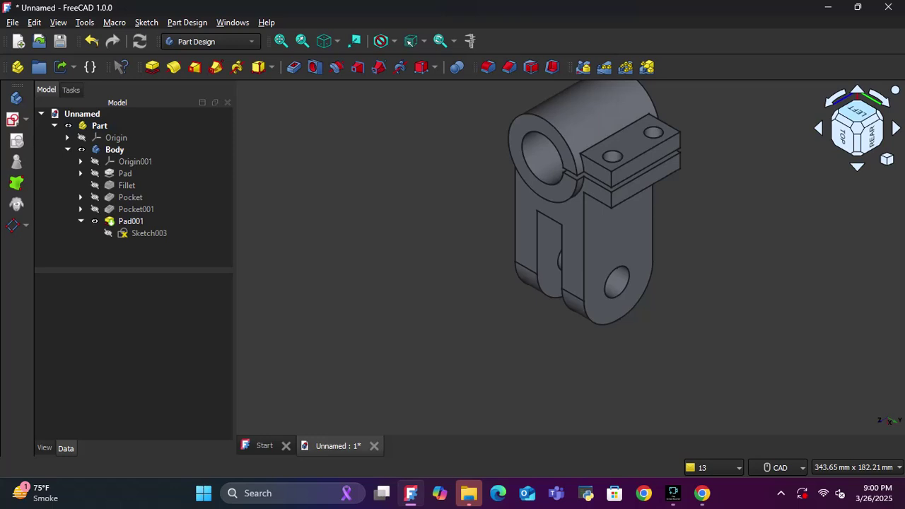
click(843, 140)
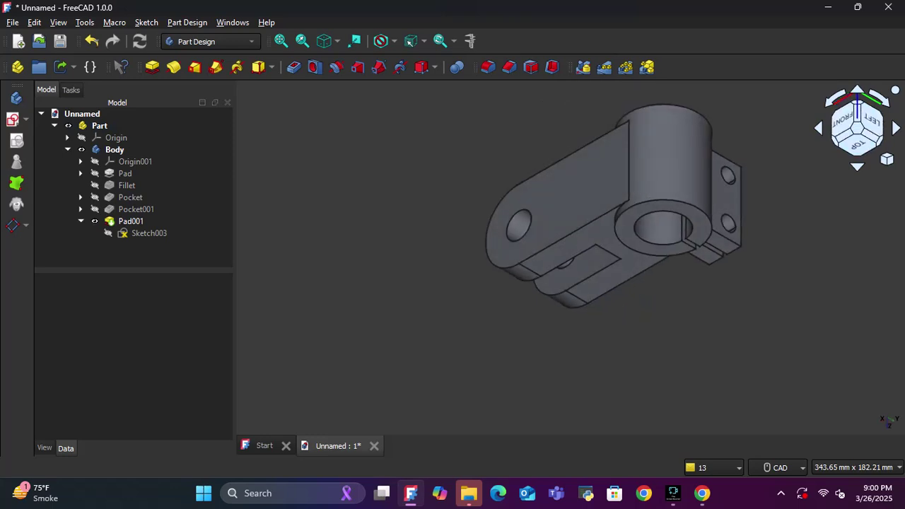
click(857, 145)
scroll(751, 134, down, 2)
middle_drag(735, 127, 594, 176)
click(835, 127)
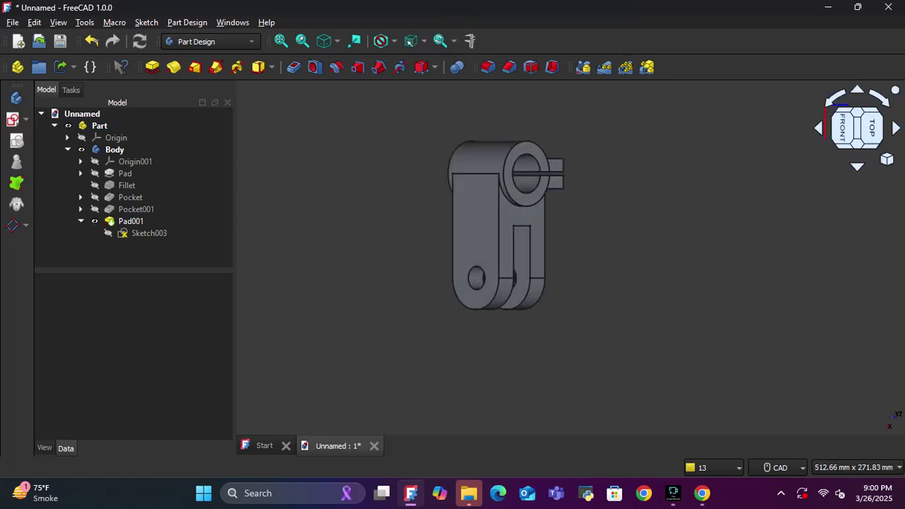
key(0)
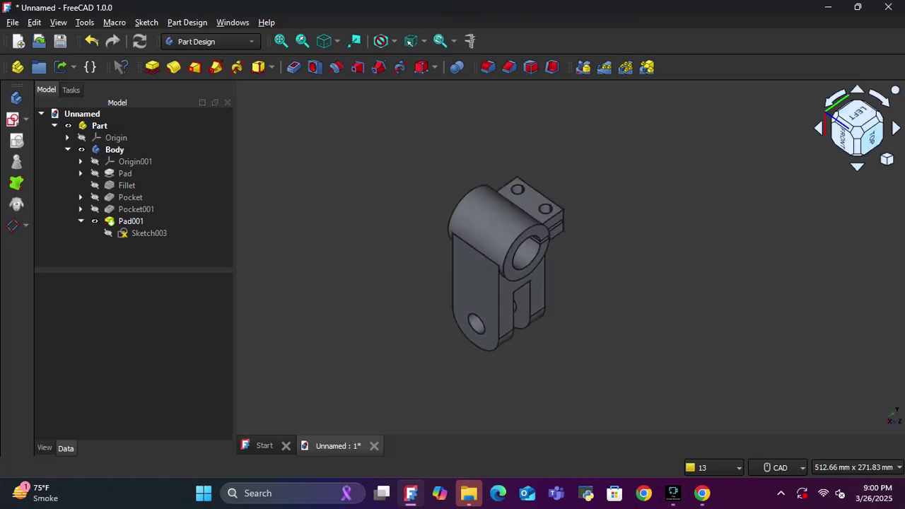
click(857, 166)
click(857, 166)
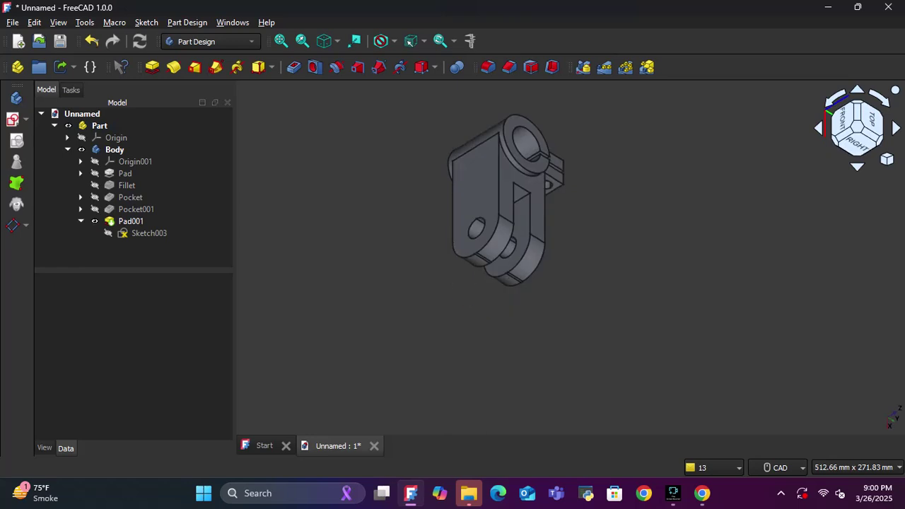
click(856, 166)
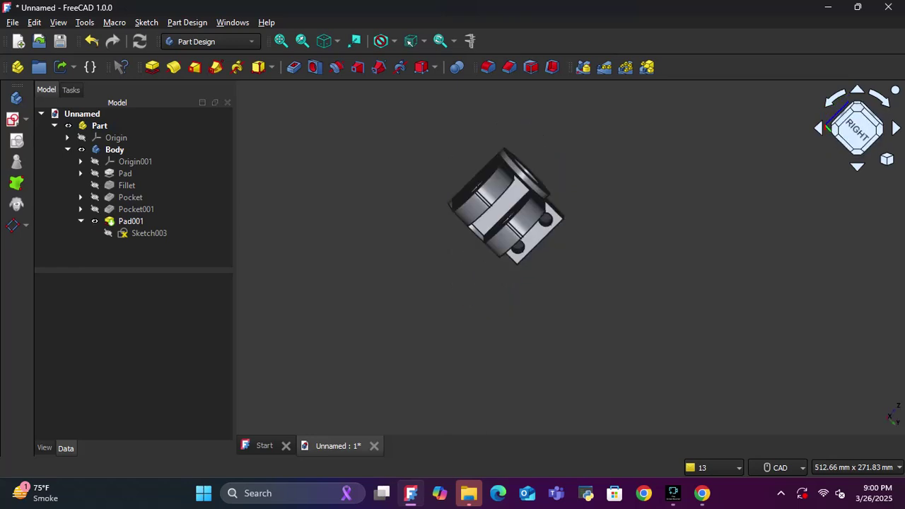
click(856, 166)
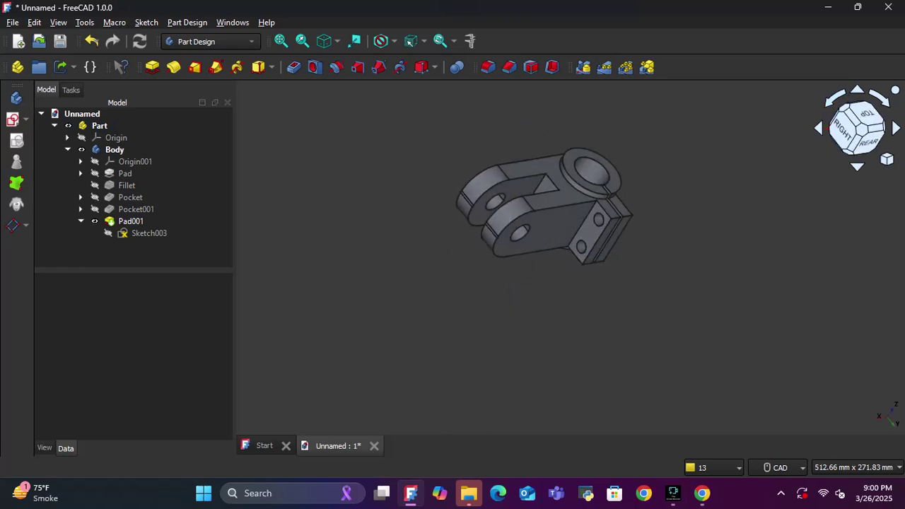
- Inspect the fork ends and the ring's split gap from close up and edge-on views, and restore the isometric view
click(879, 97)
middle_drag(673, 249, 771, 285)
scroll(674, 230, up, 3)
click(856, 90)
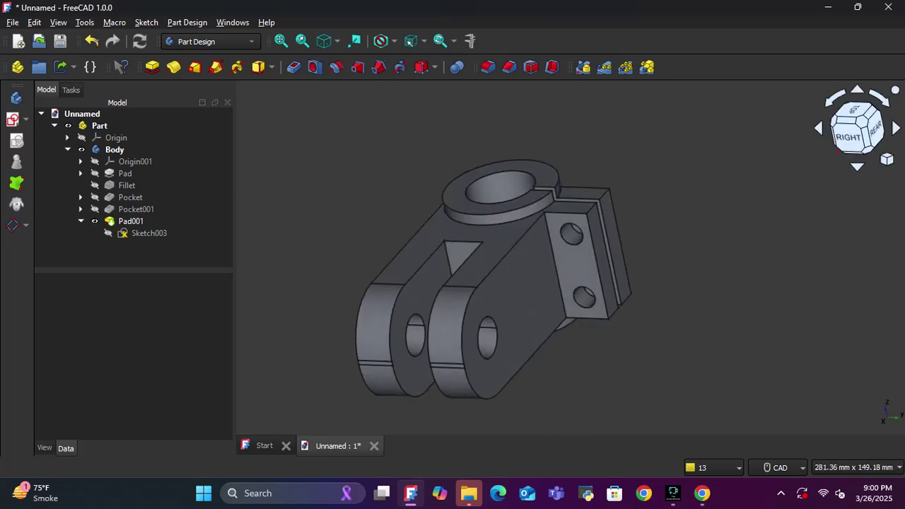
scroll(717, 247, down, 1)
click(857, 167)
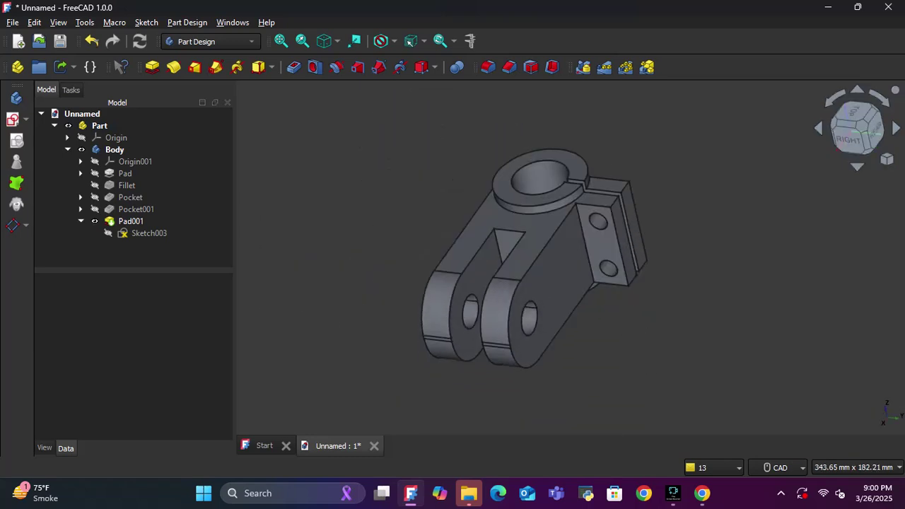
click(852, 126)
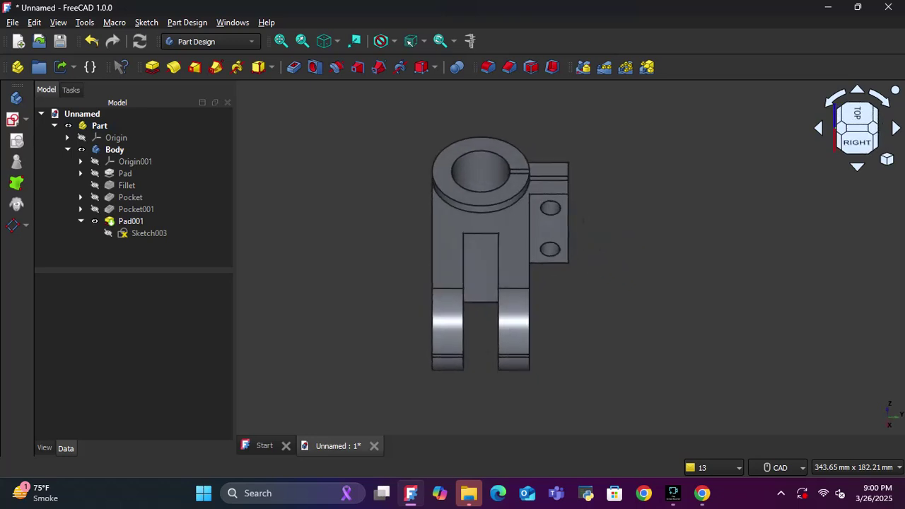
click(876, 114)
middle_drag(801, 195, 739, 247)
scroll(738, 248, down, 1)
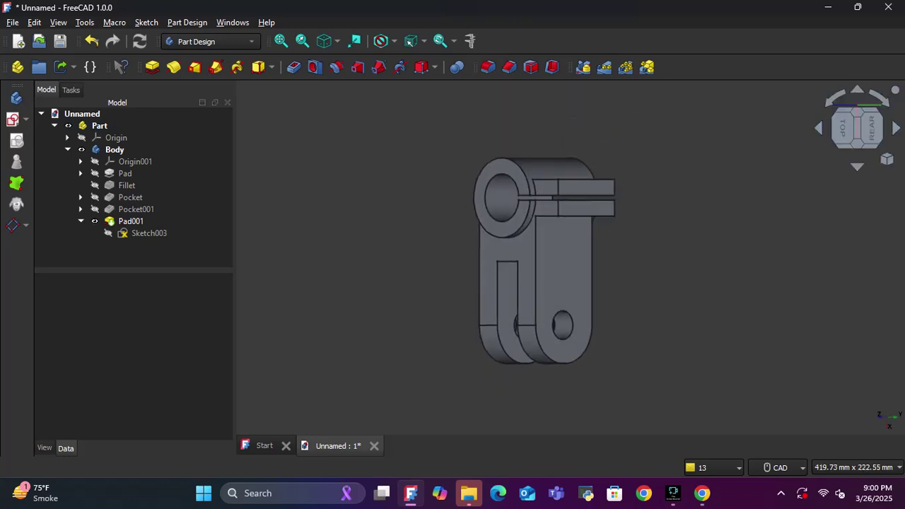
click(886, 159)
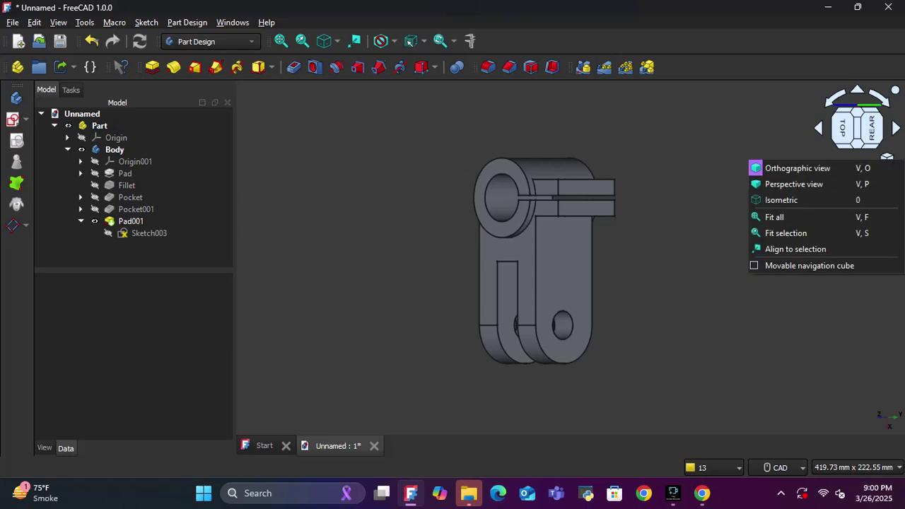
click(785, 200)
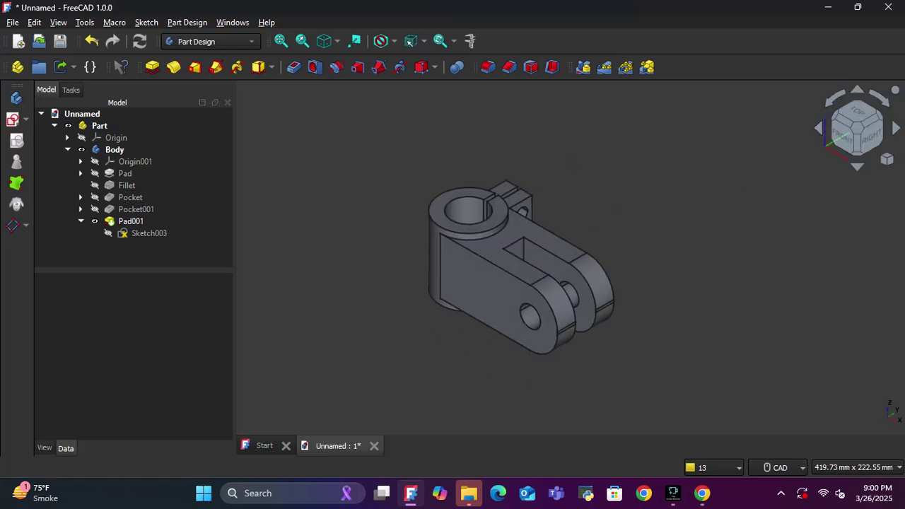
click(672, 494)
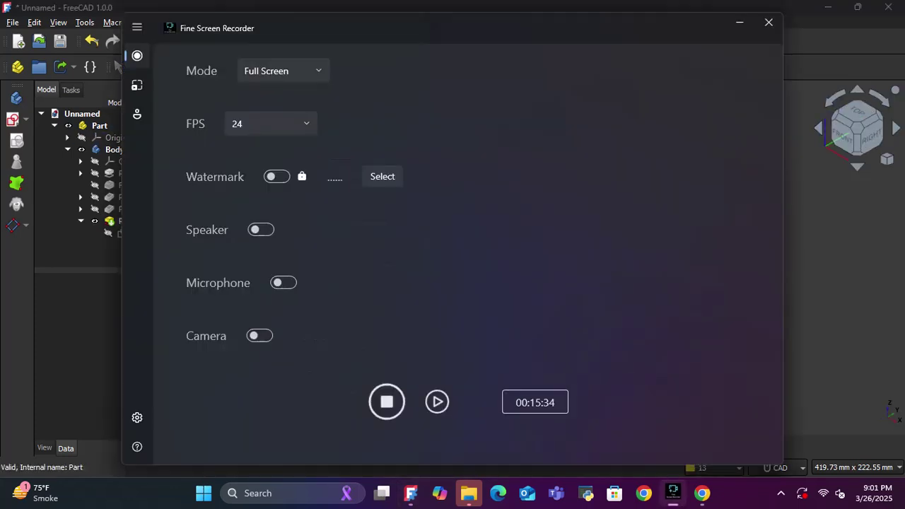